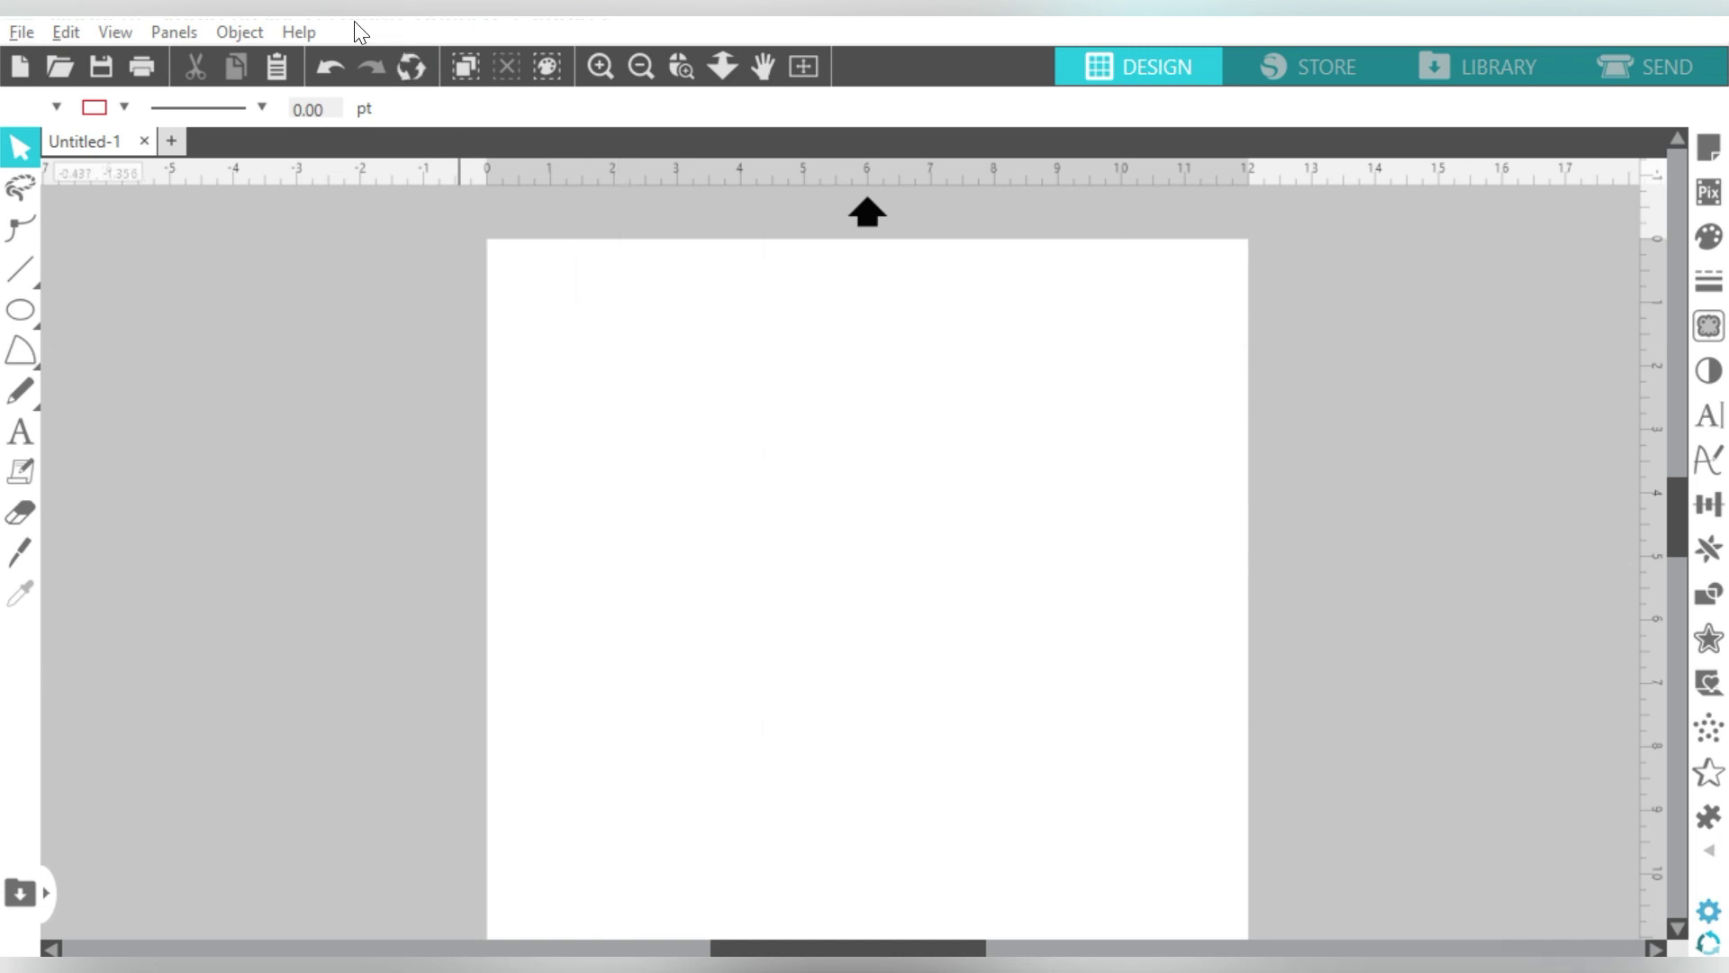
Open the User Manual from Help and scroll the PDF to the Shortcuts page (118 of 118).
click(307, 34)
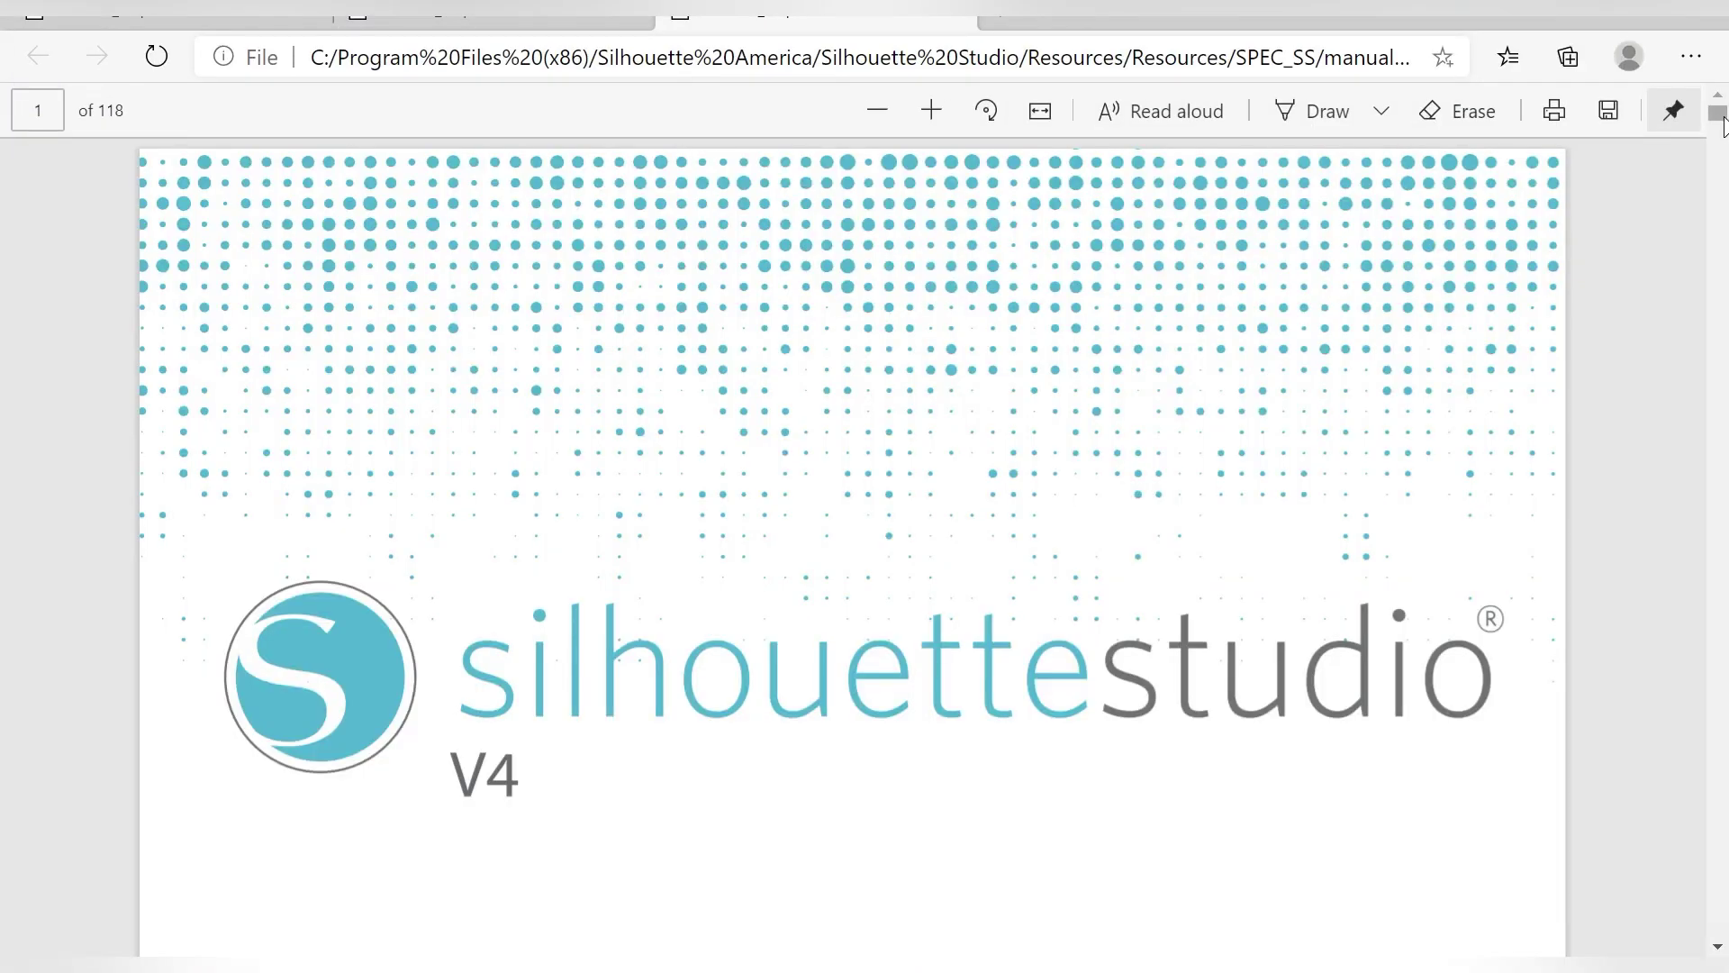
drag(1720, 126, 1721, 155)
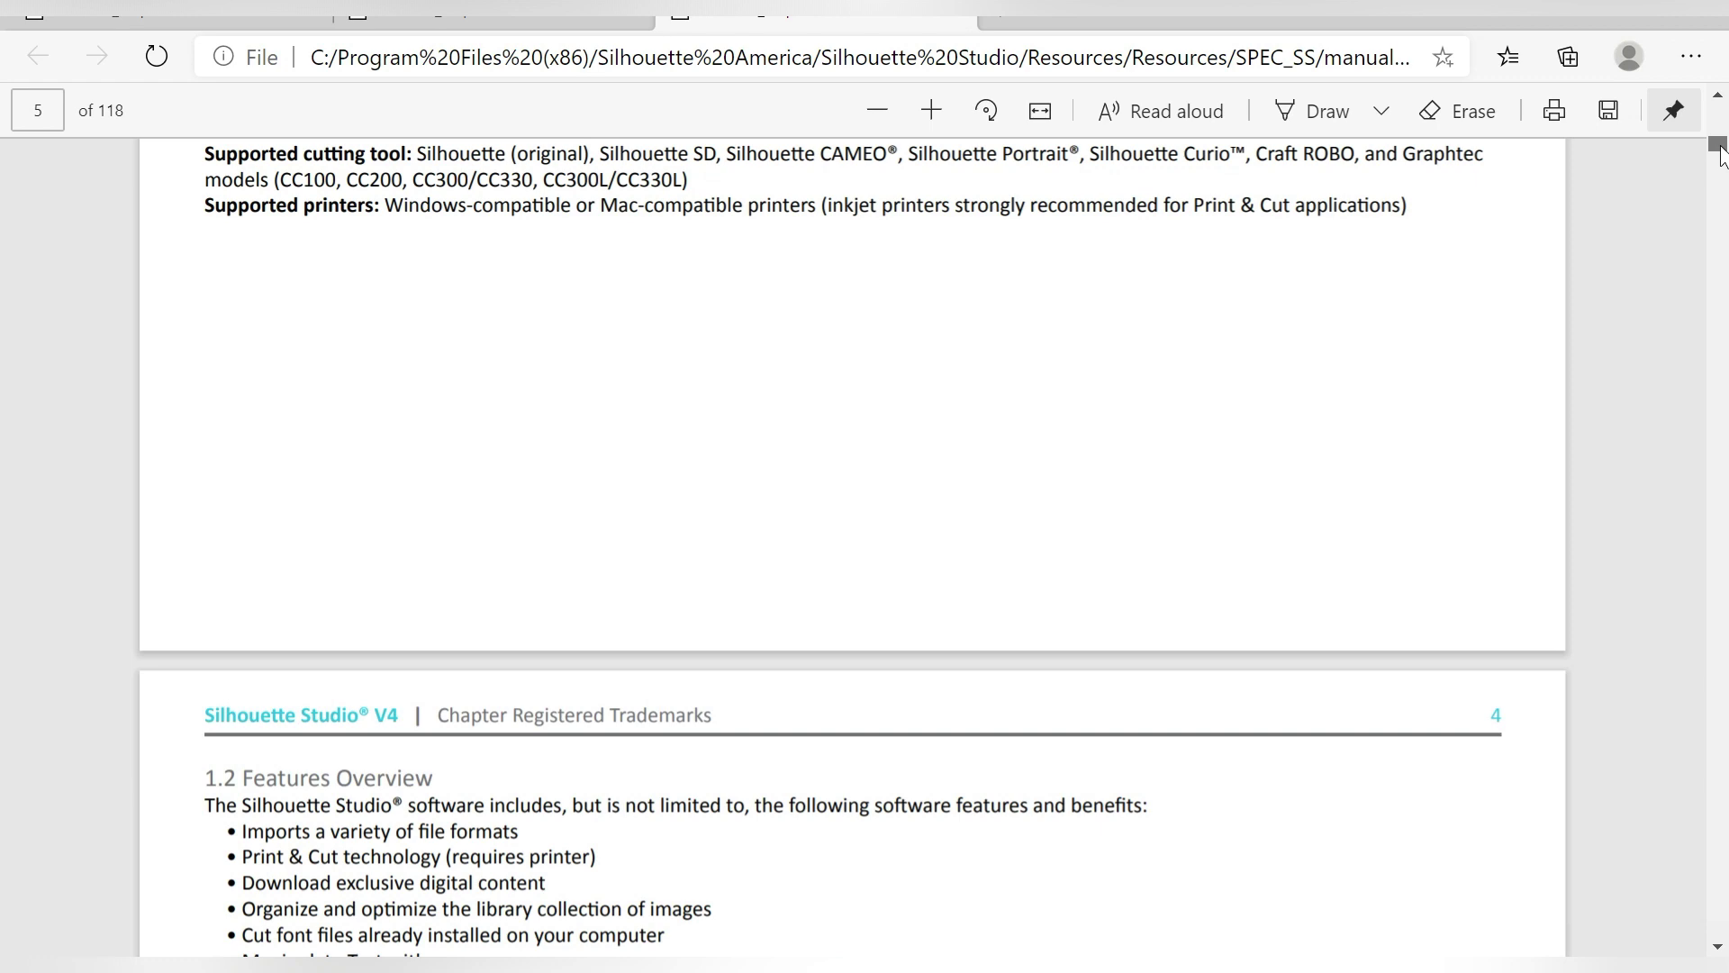
drag(1721, 155, 1722, 944)
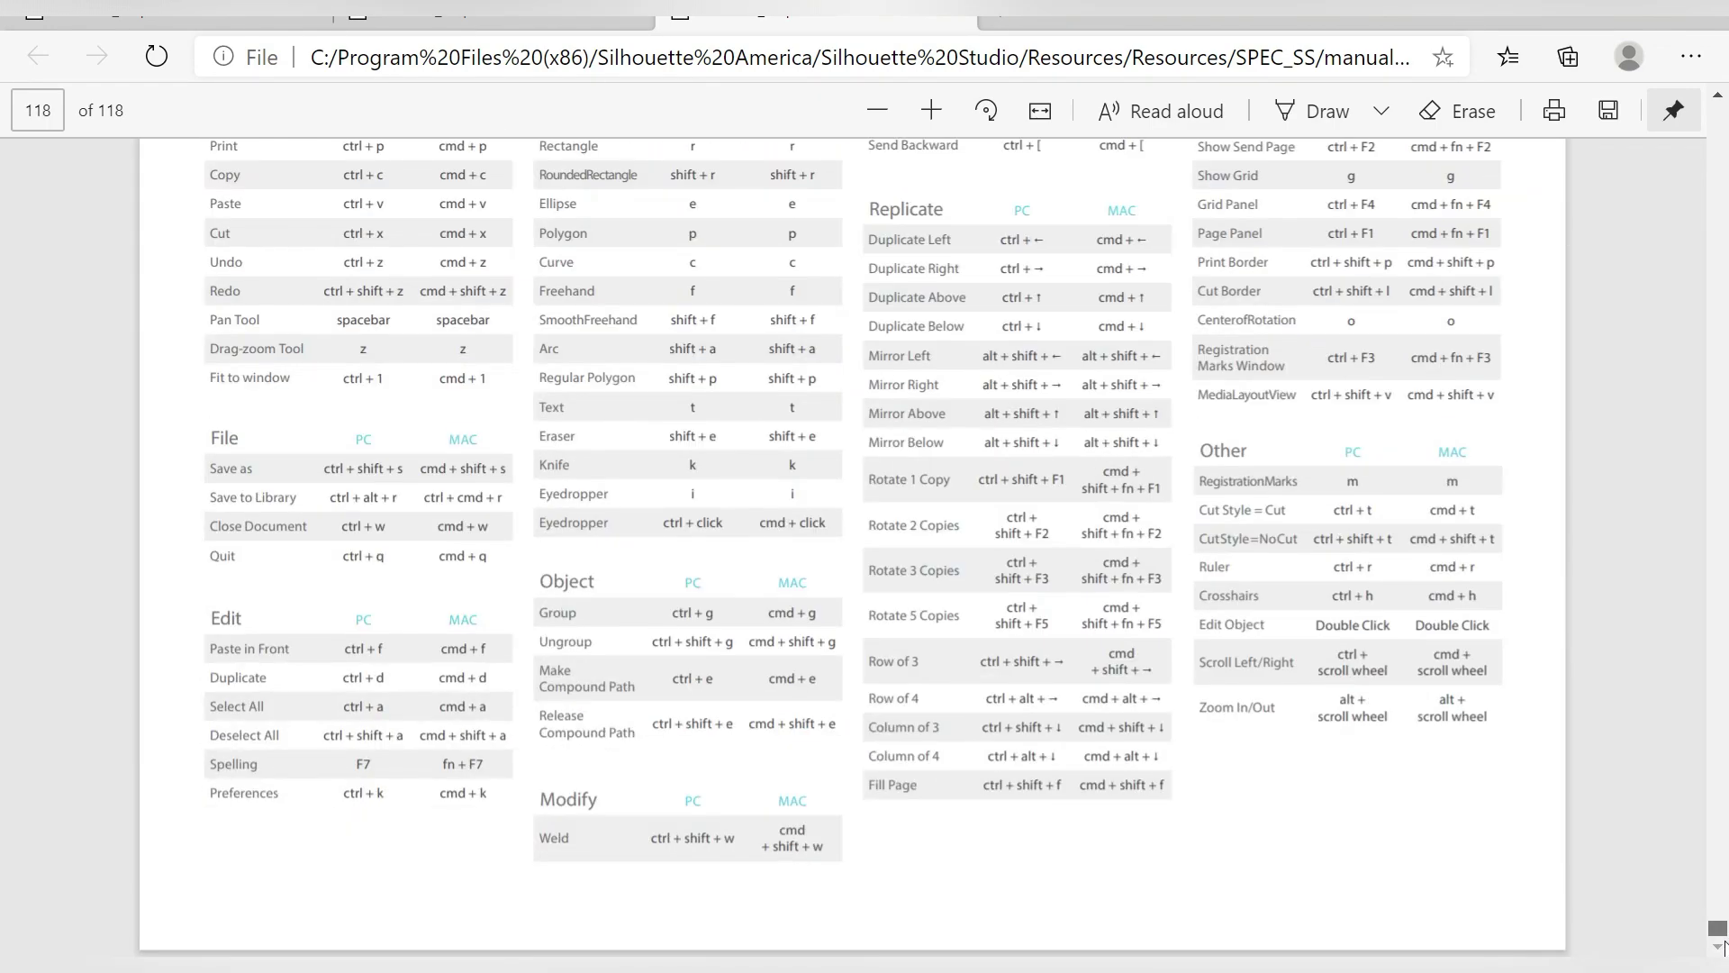
scroll(1229, 460, up, 1)
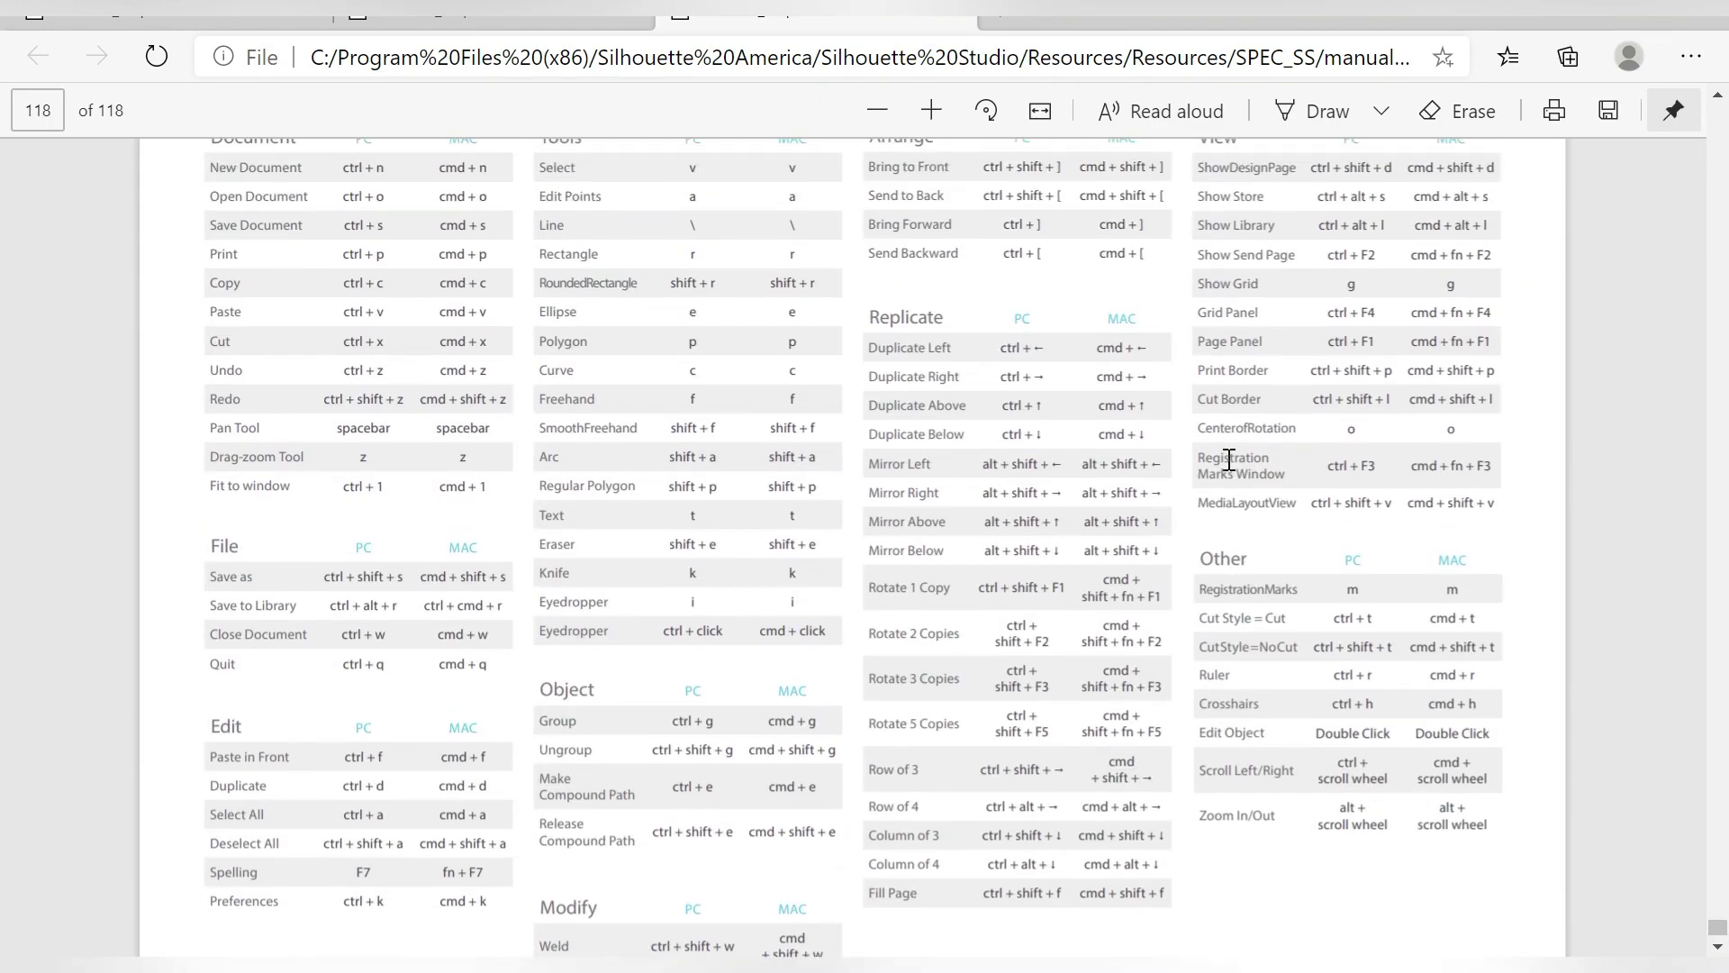
scroll(1230, 460, up, 1)
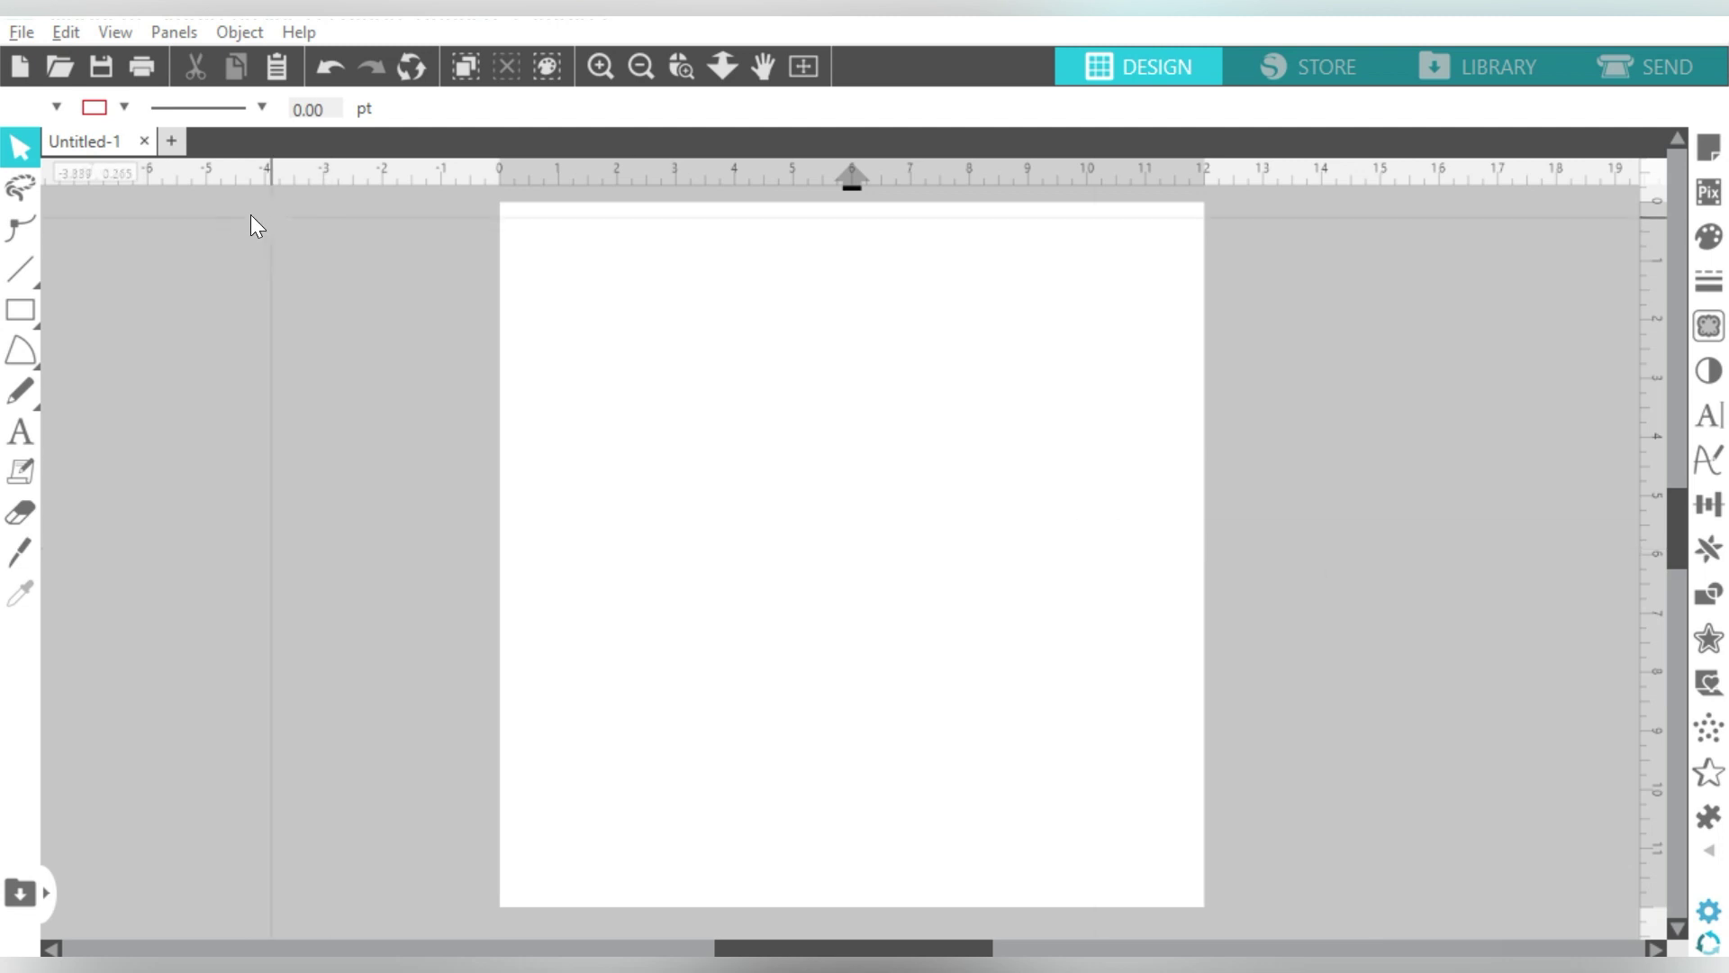
click(63, 315)
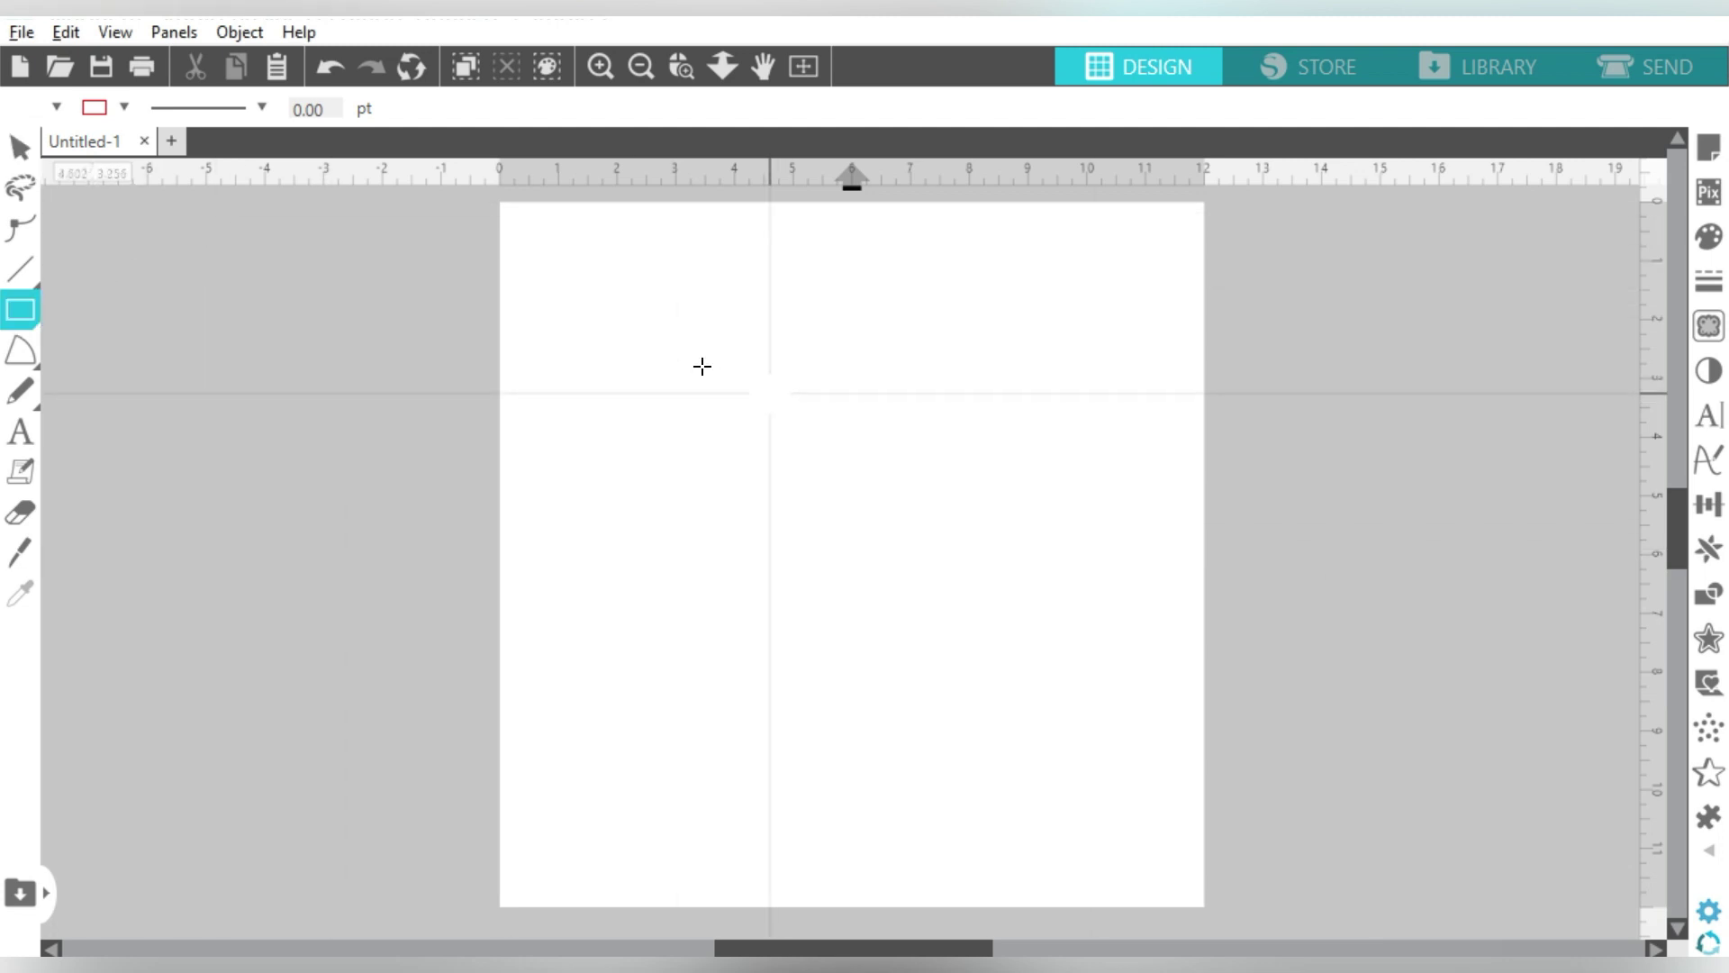
drag(635, 340, 806, 507)
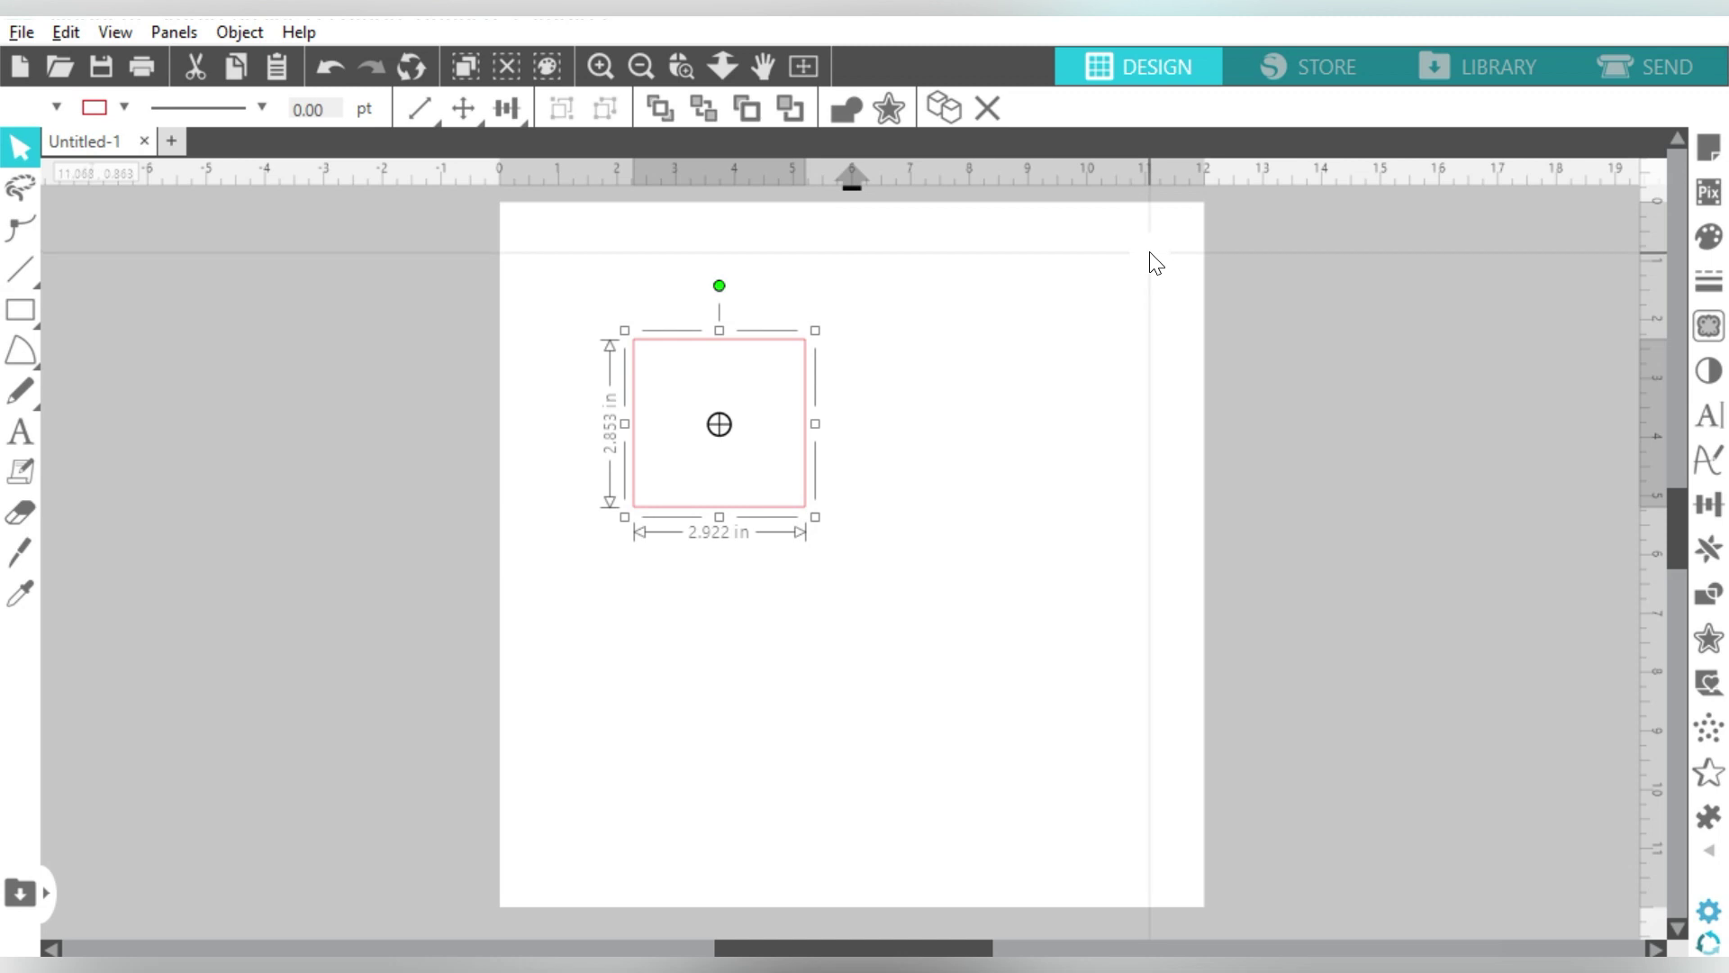
drag(816, 517, 1046, 684)
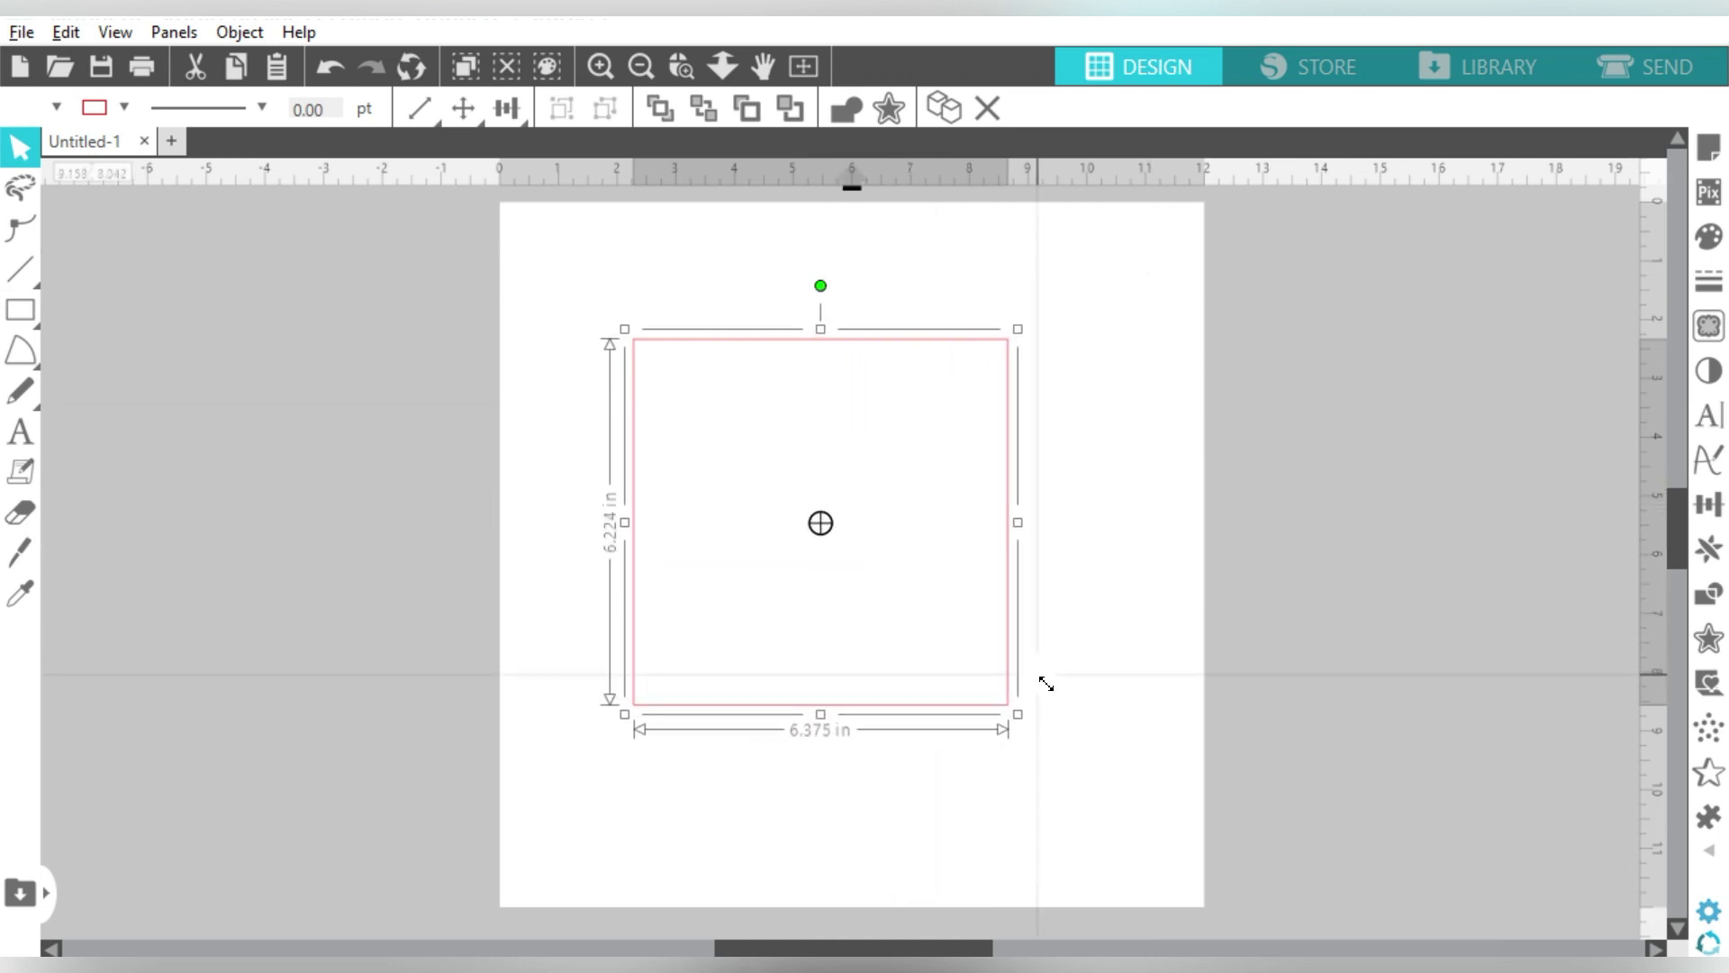
click(1197, 565)
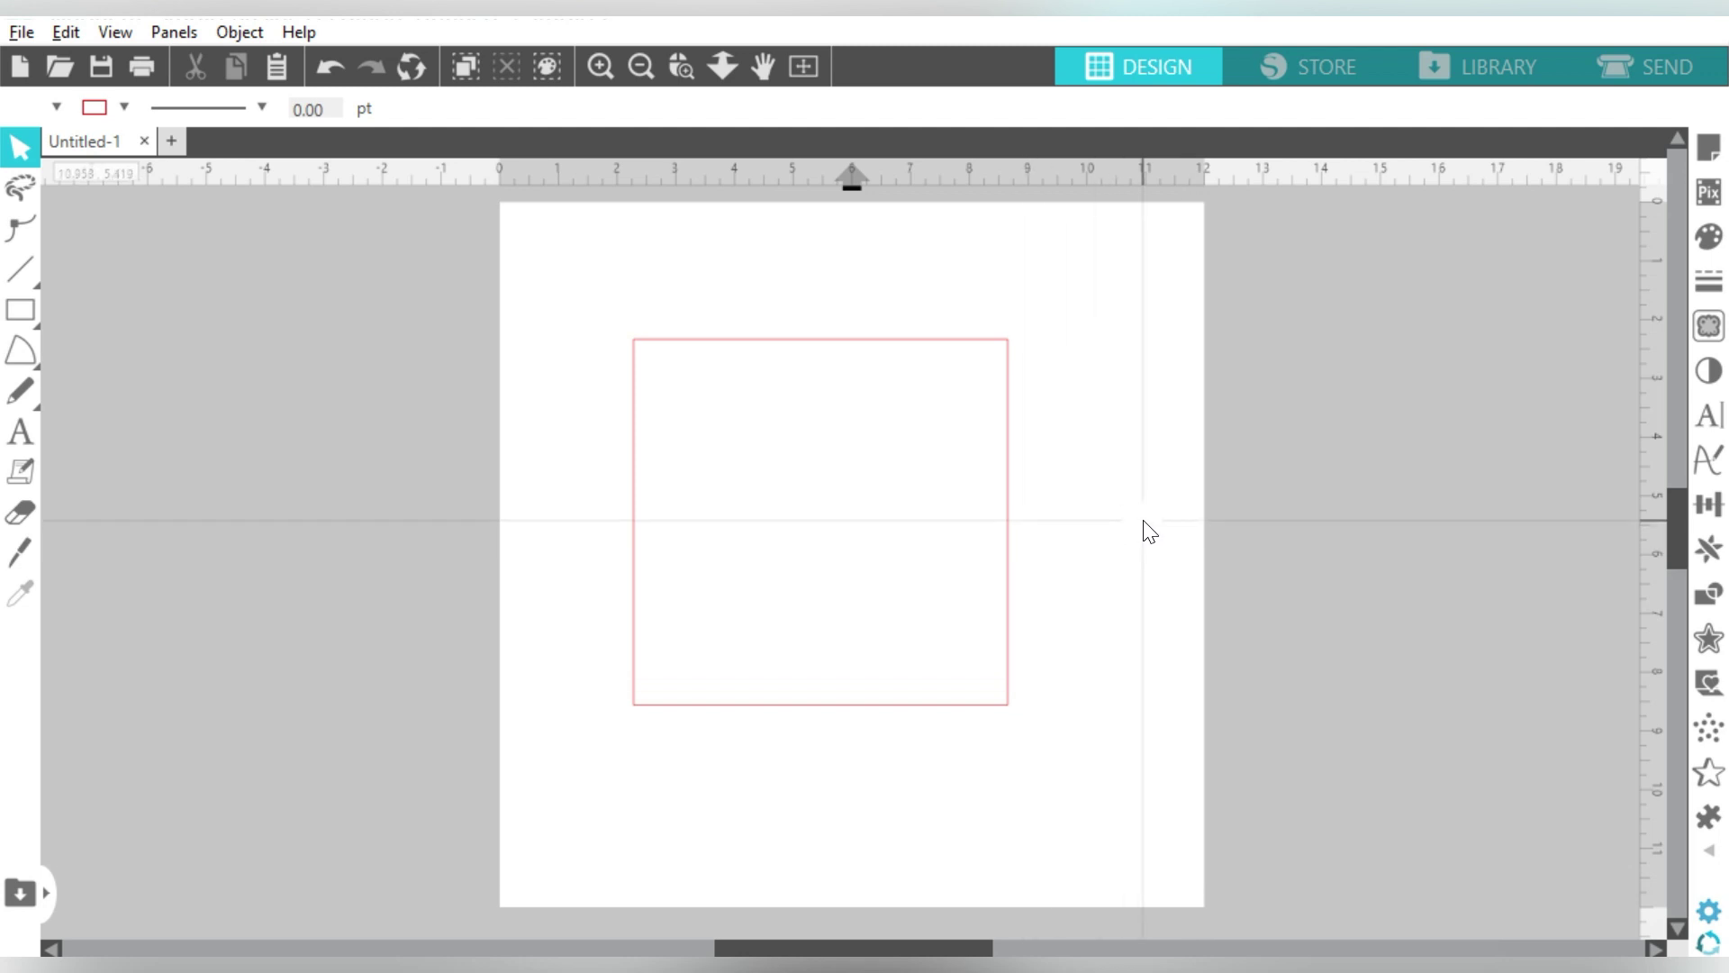
key(ctrl+z)
key(ctrl+z)
key(ctrl+z)
key(ctrl+z)
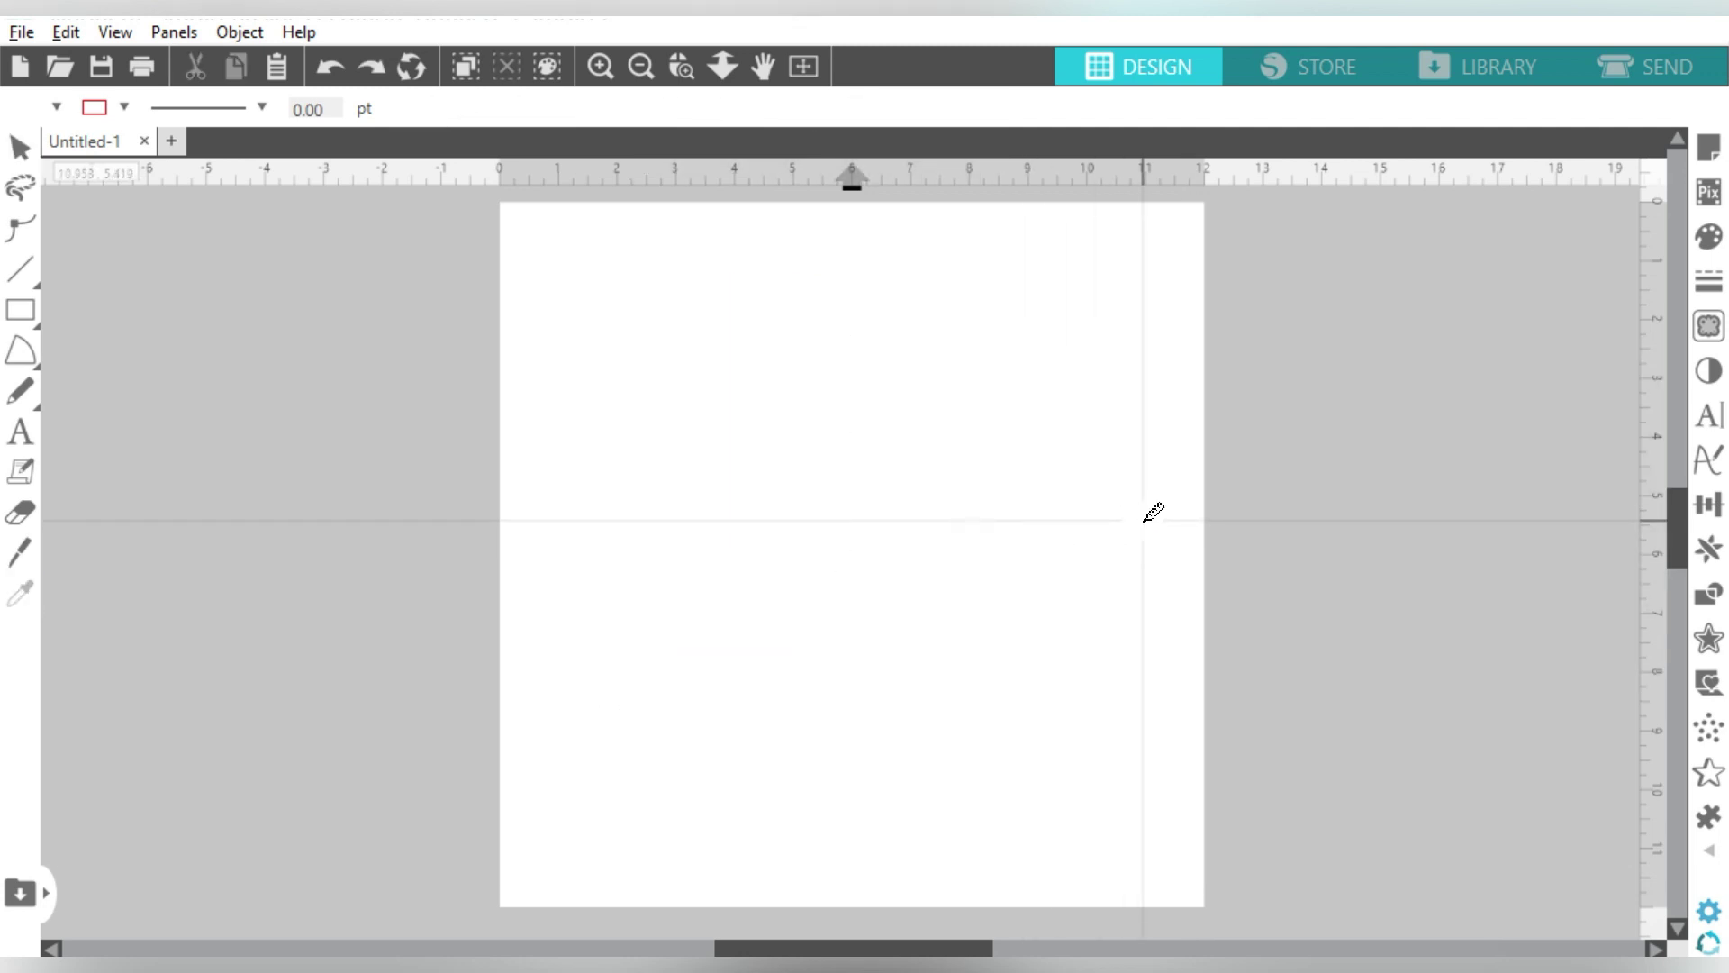
key(v)
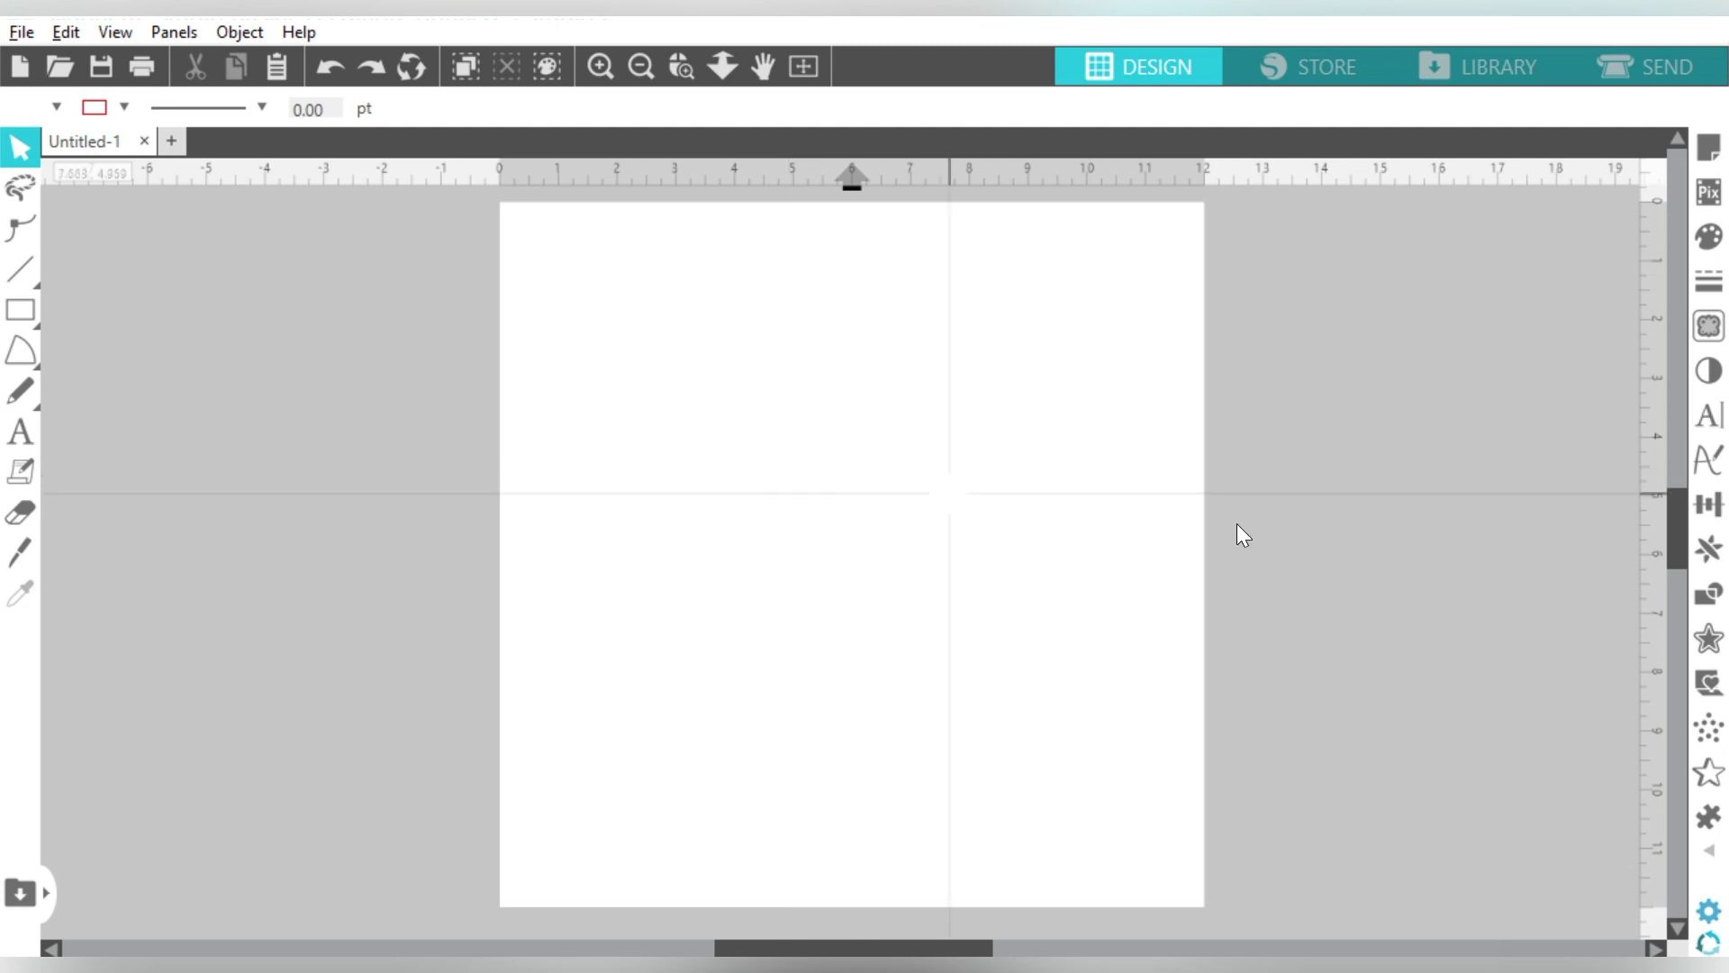
click(1709, 504)
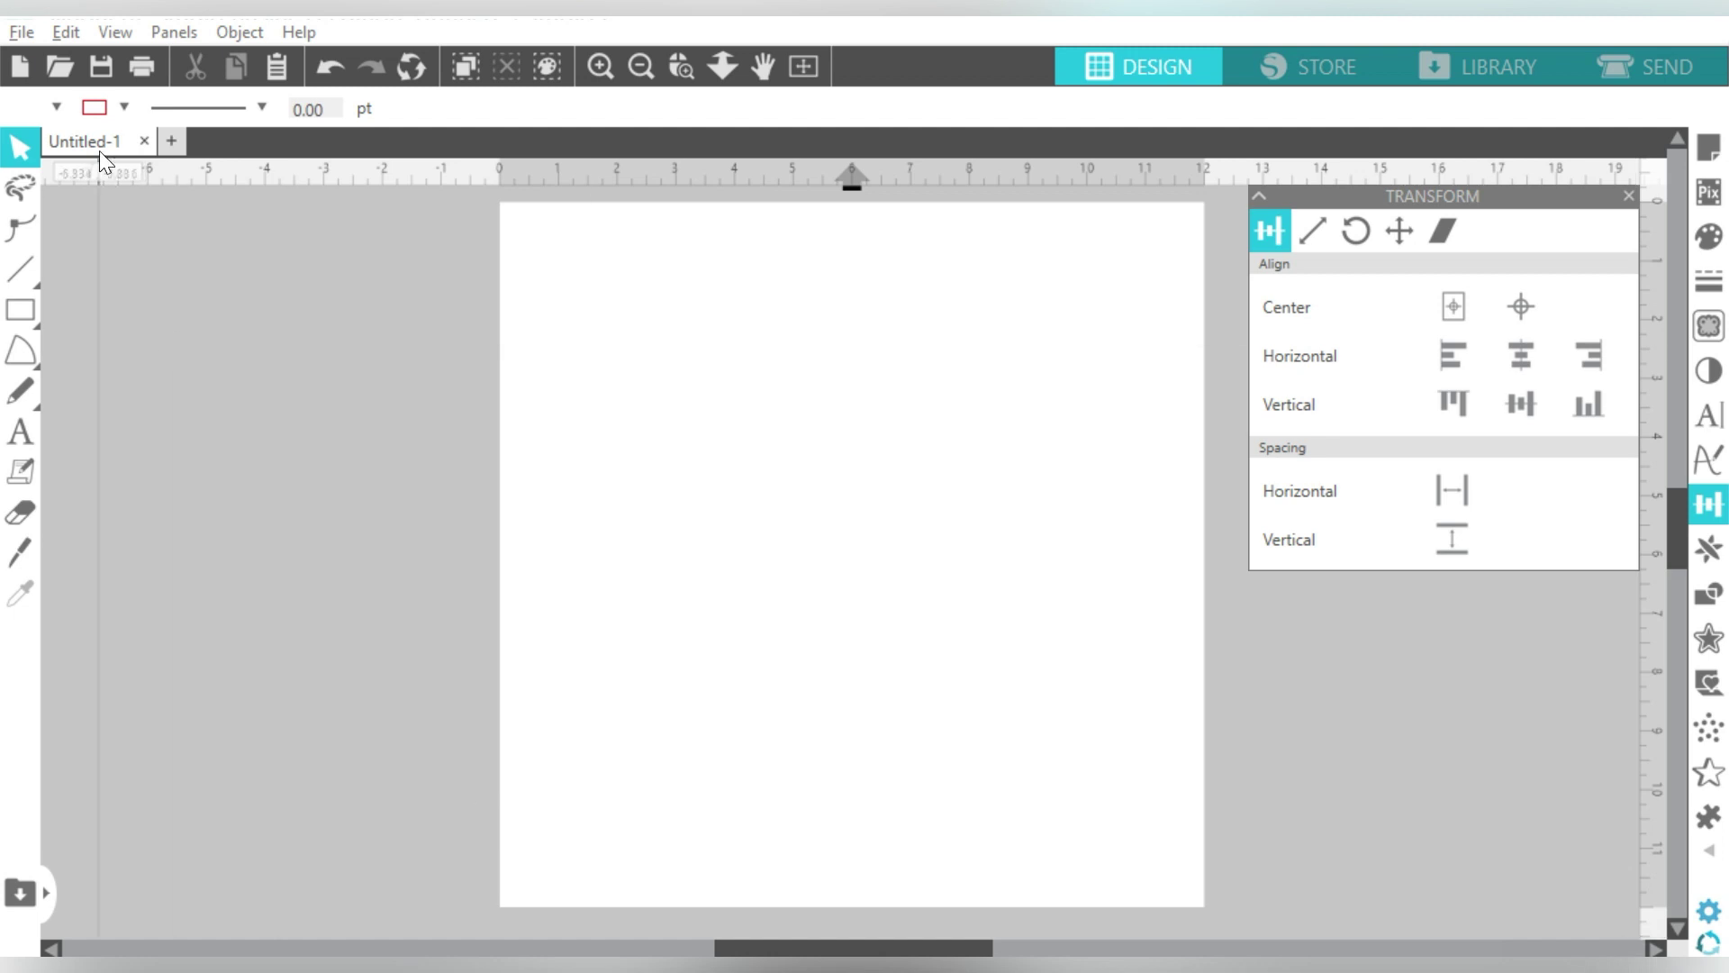
click(60, 310)
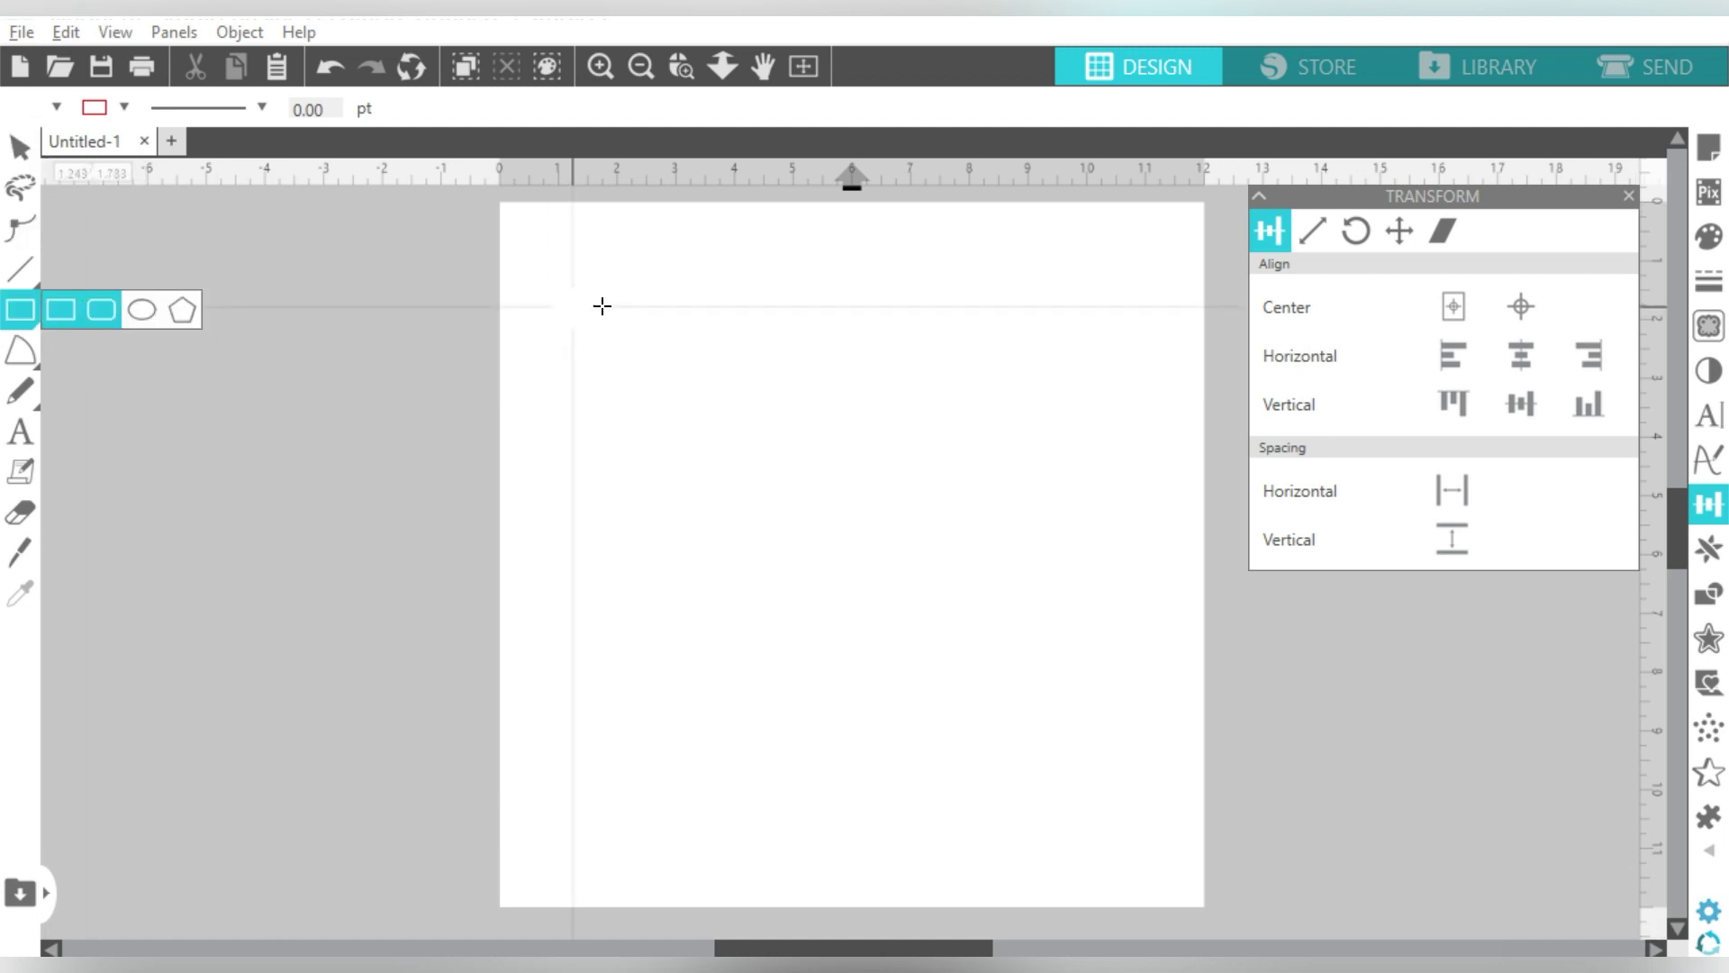
drag(602, 307, 749, 454)
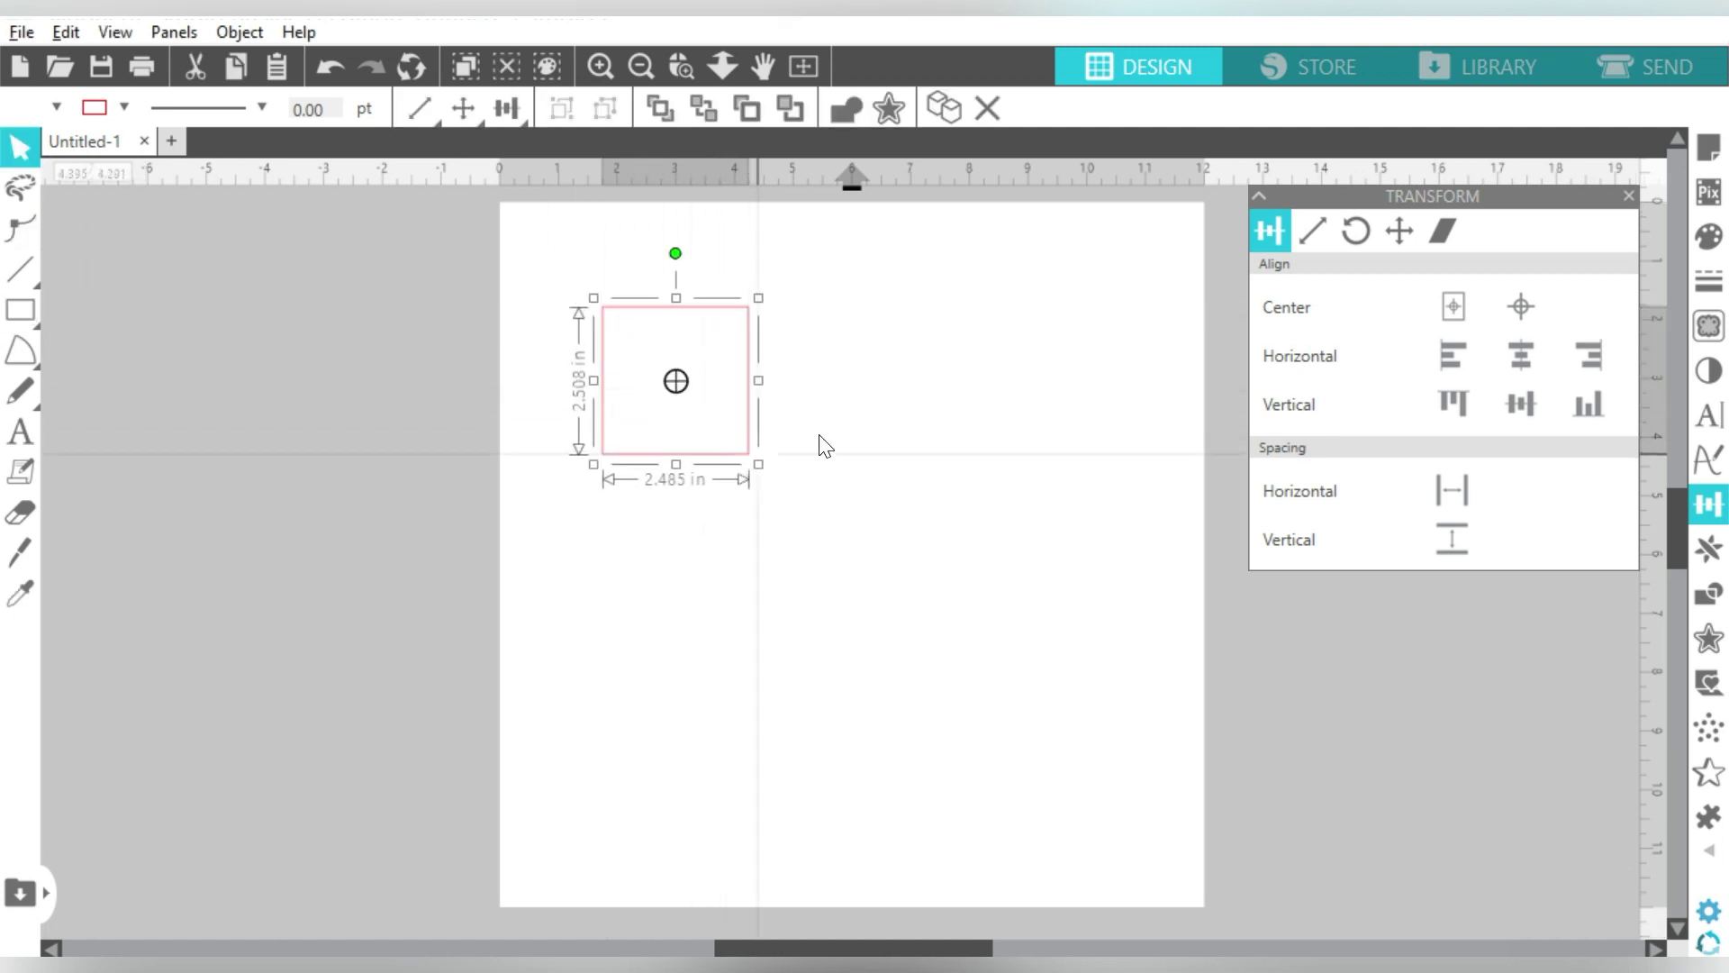
click(969, 384)
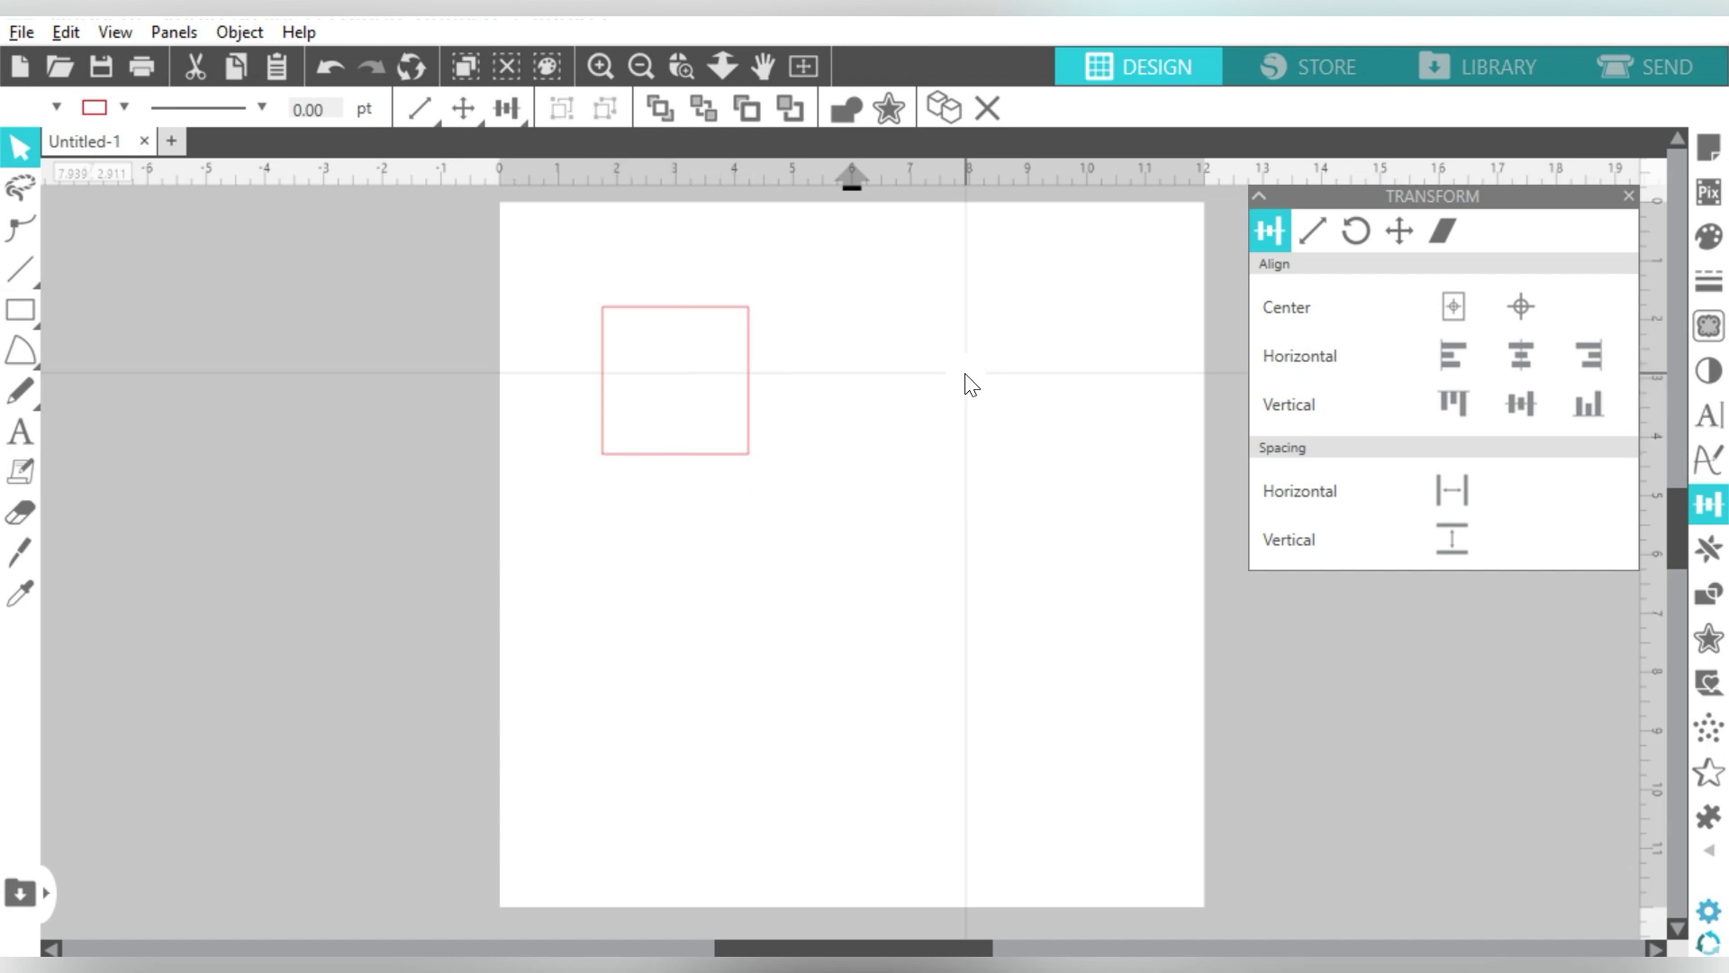
click(747, 363)
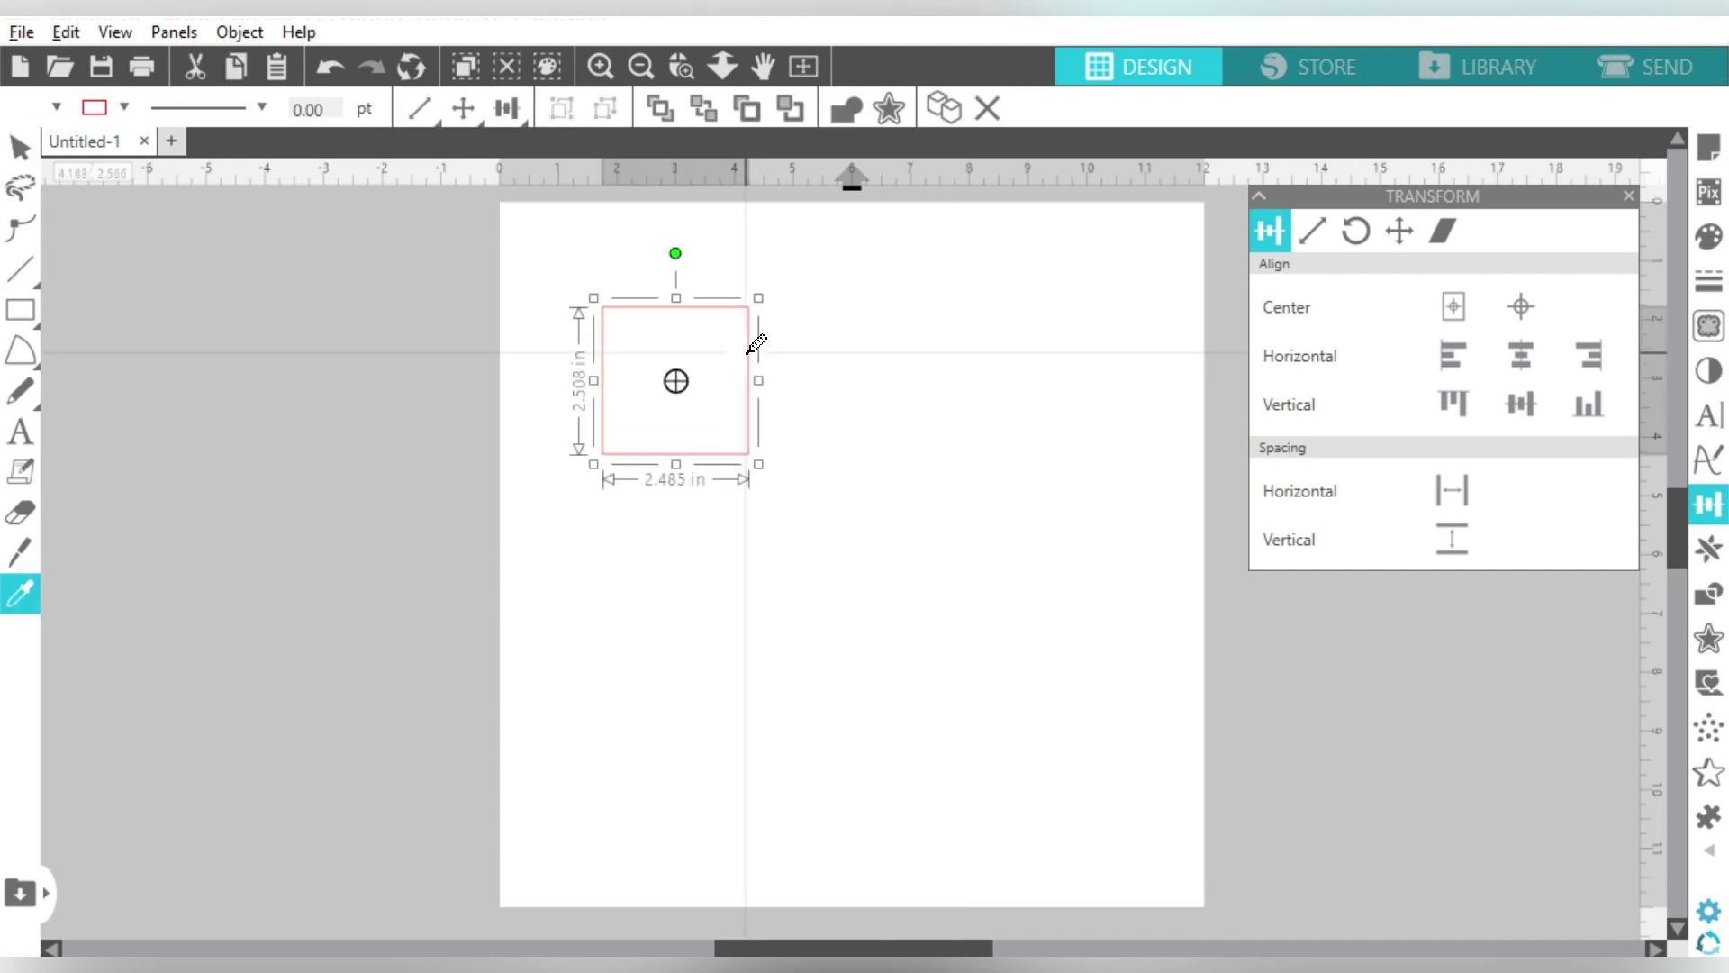
key(Delete)
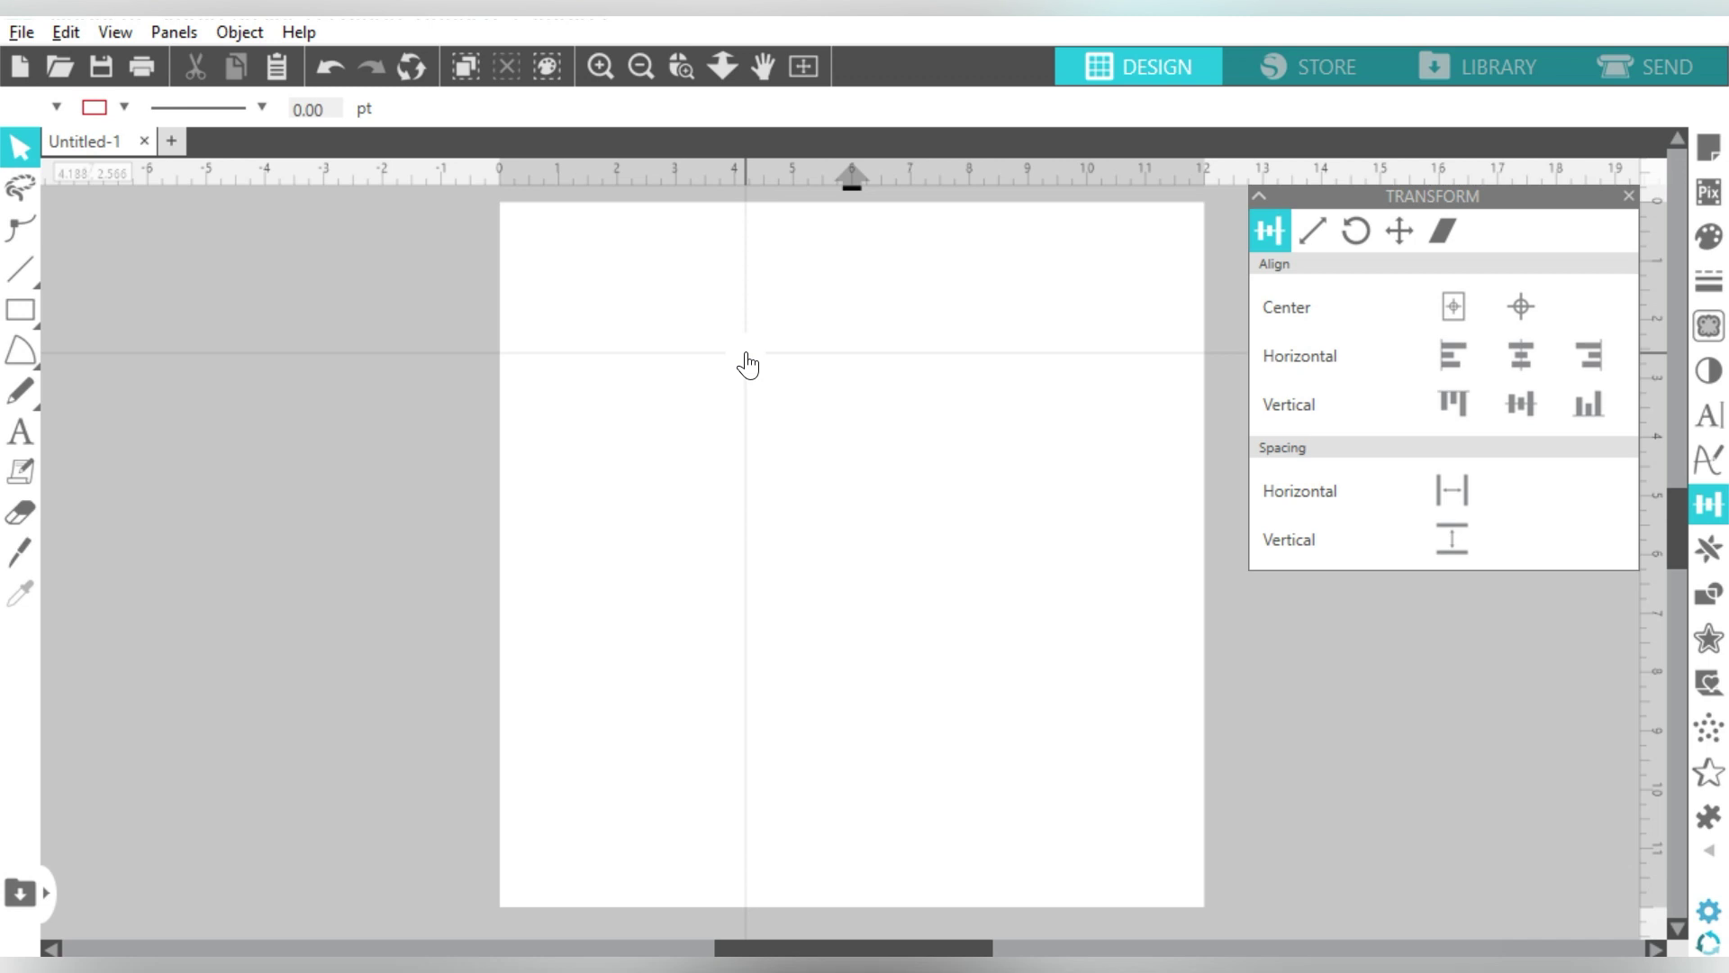
key(ctrl+z)
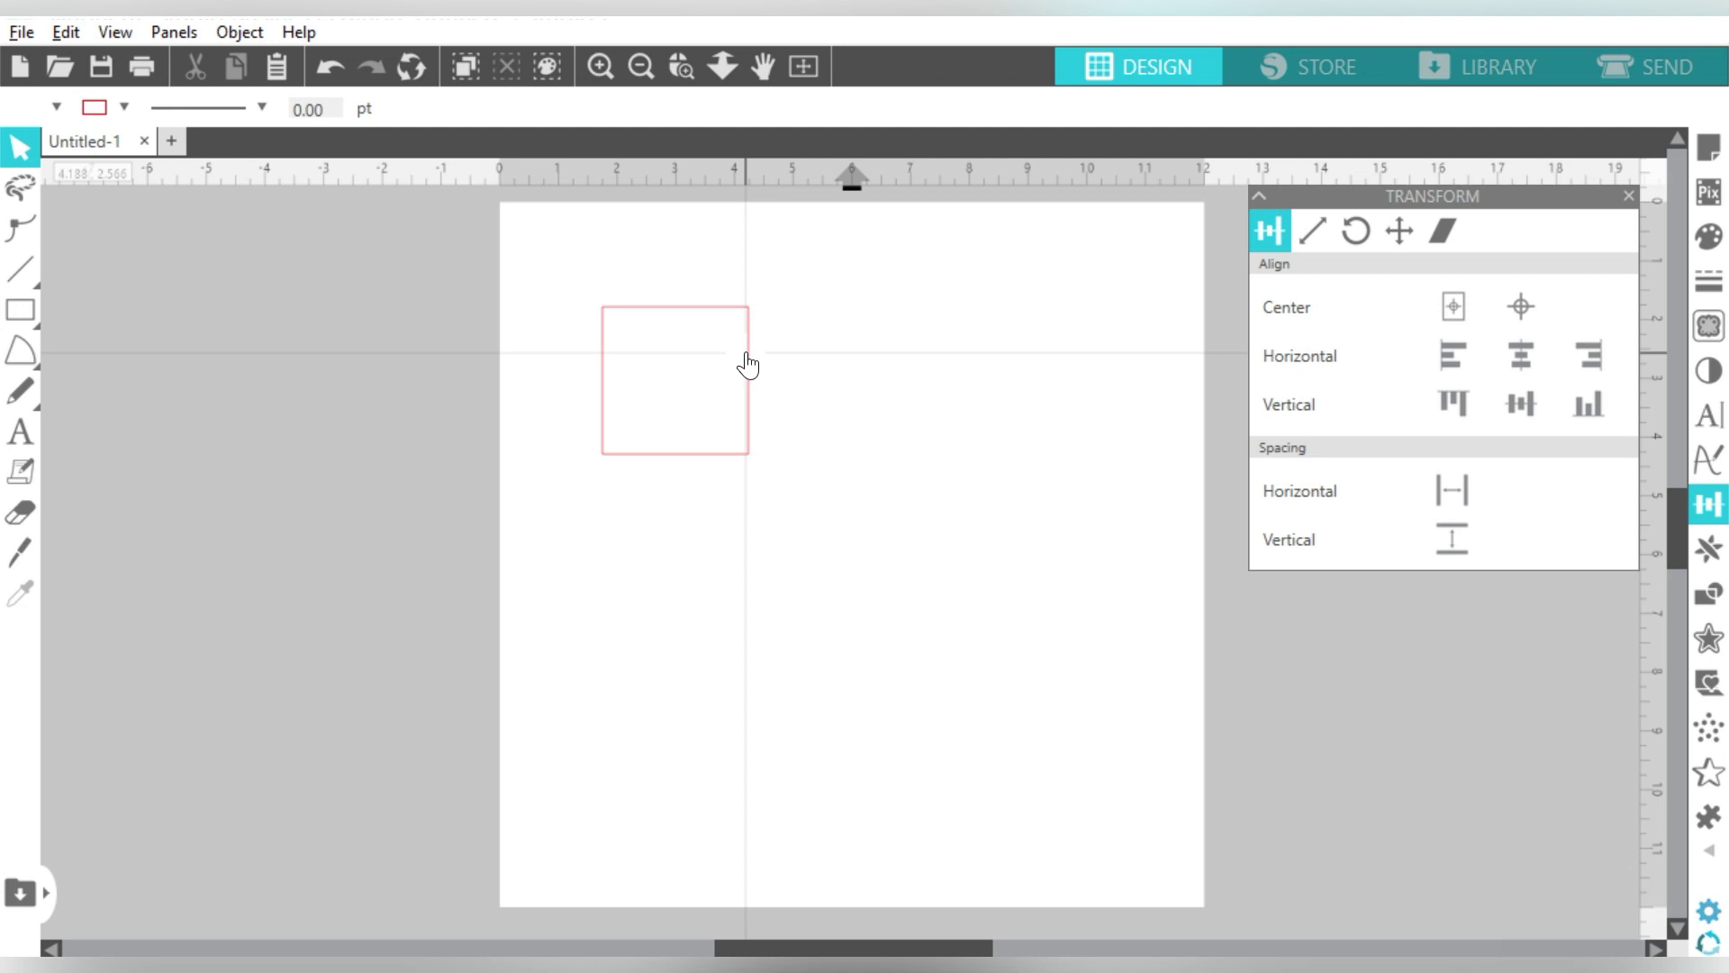
click(748, 363)
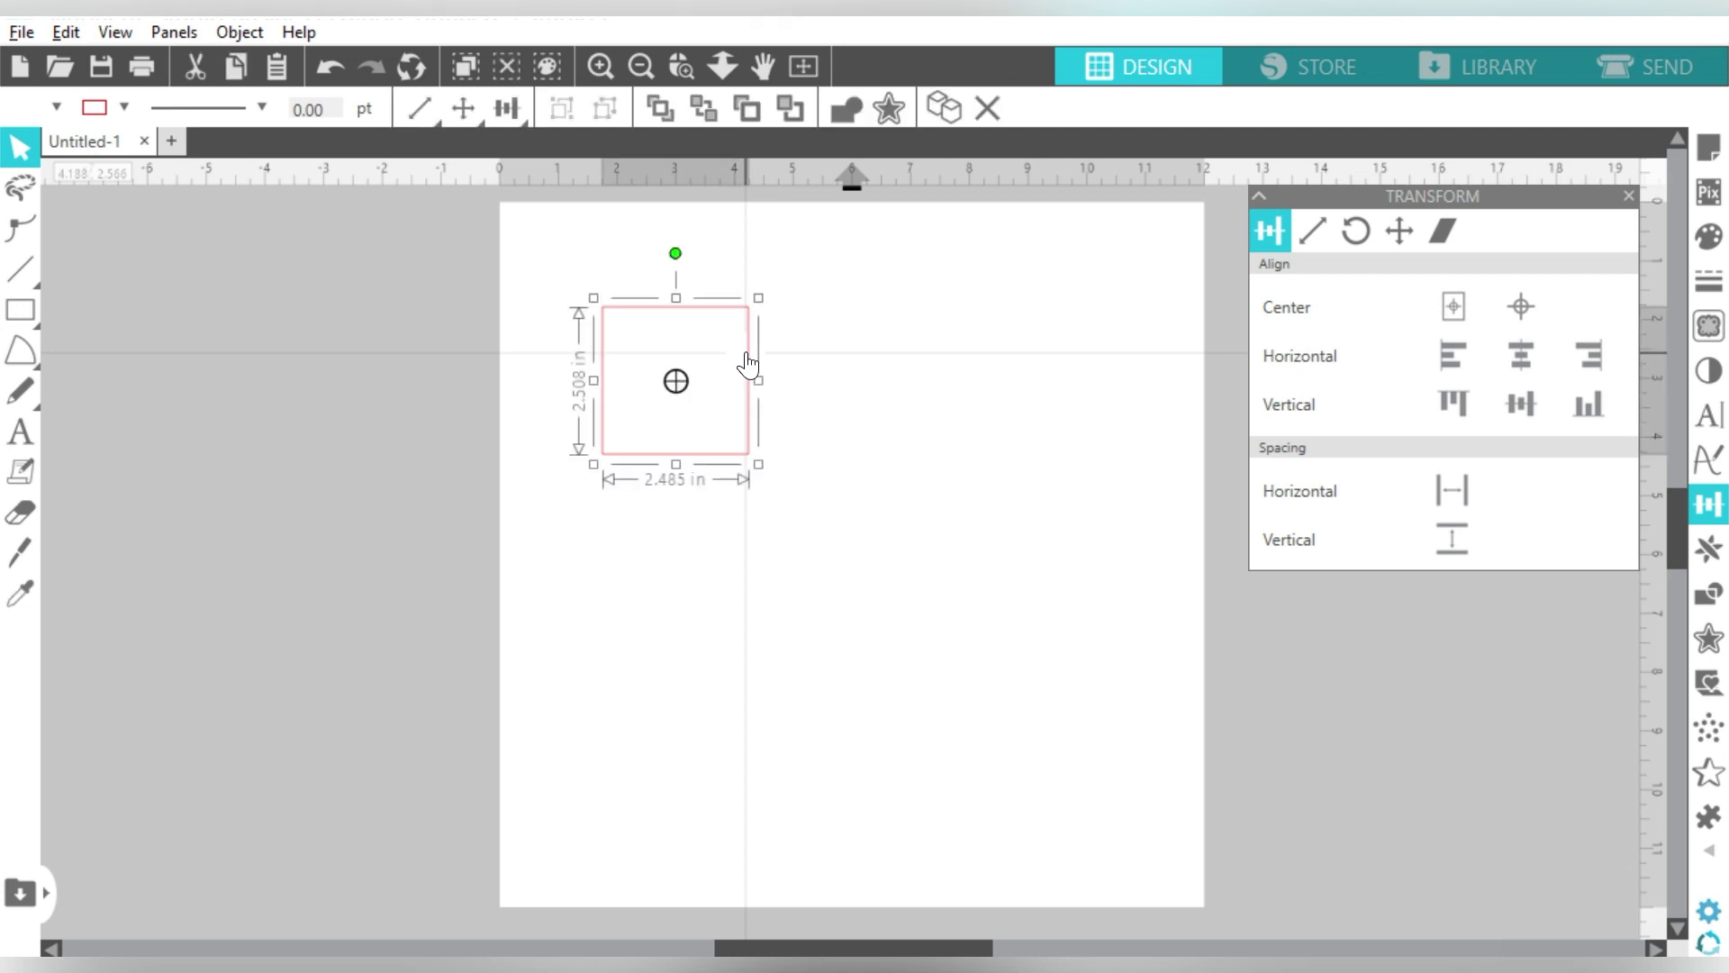
key(Delete)
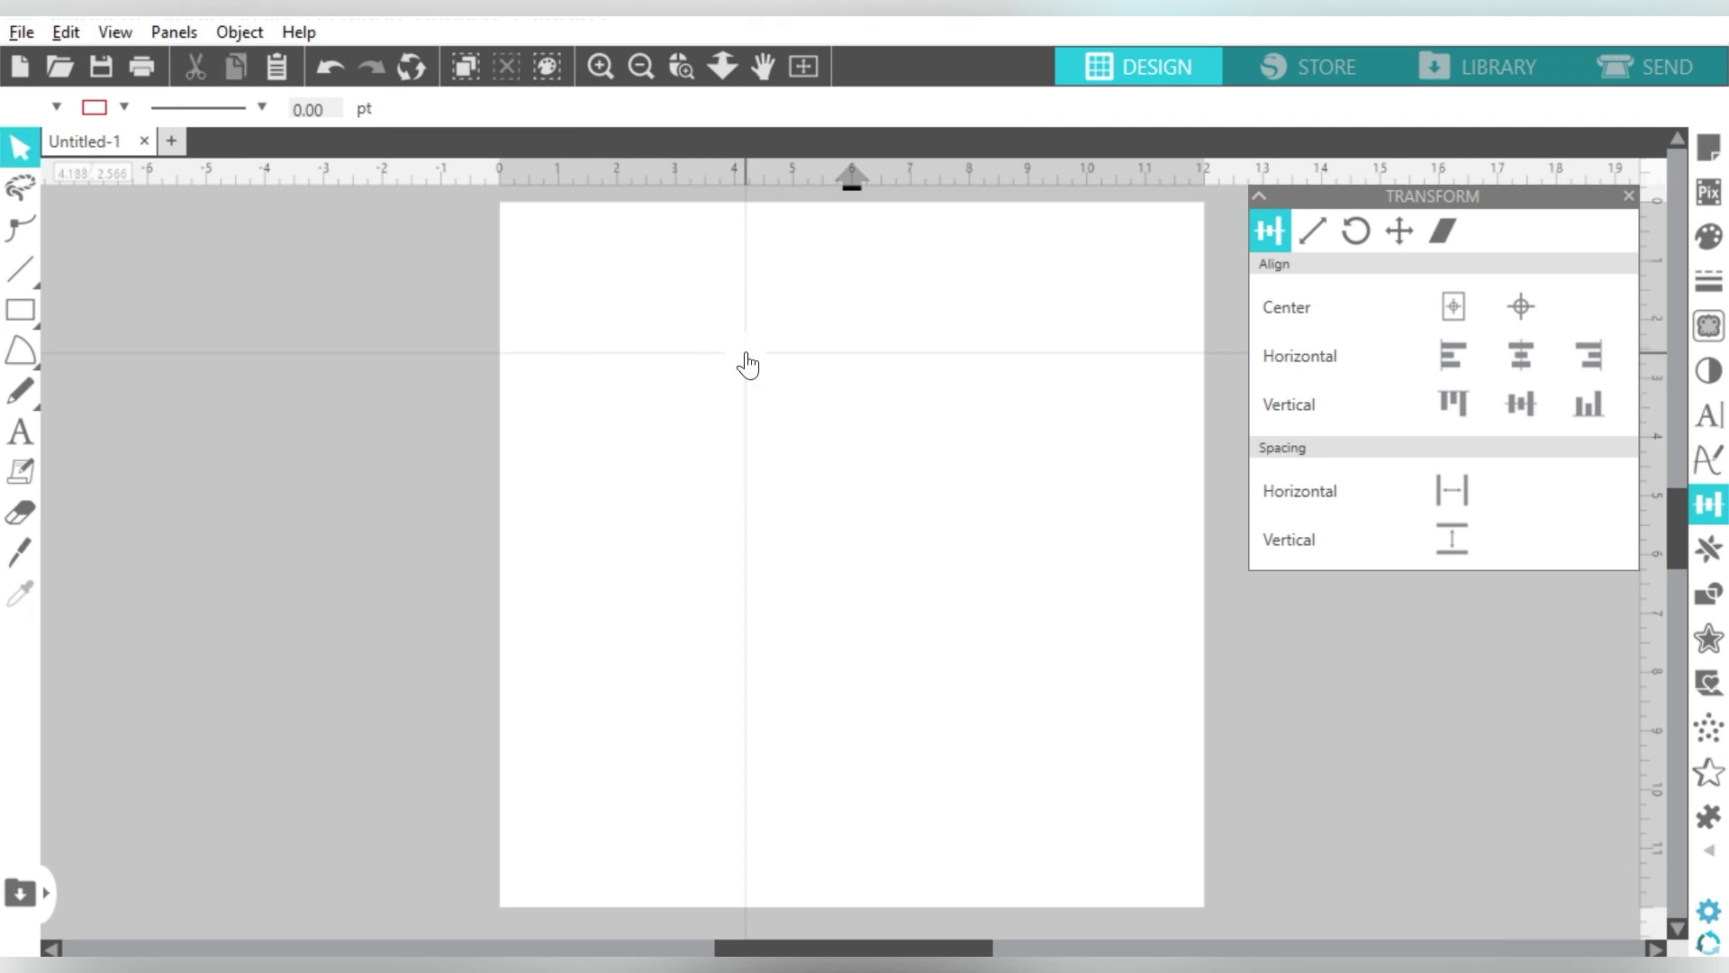
key(ctrl+z)
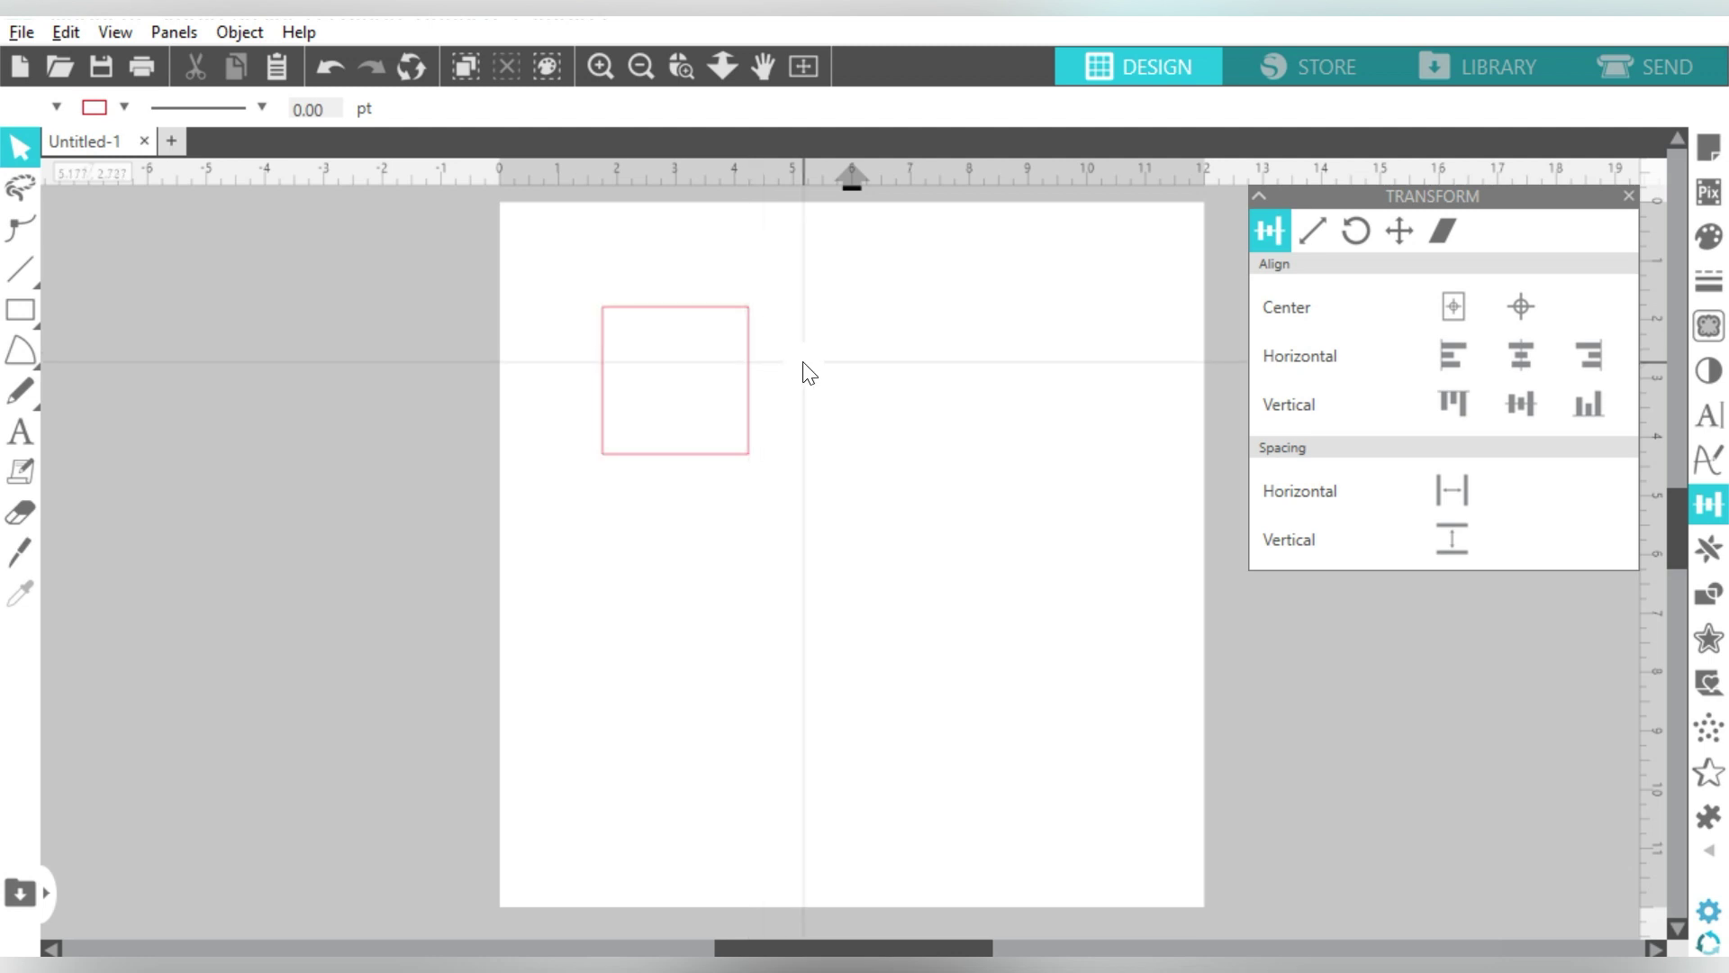
click(748, 365)
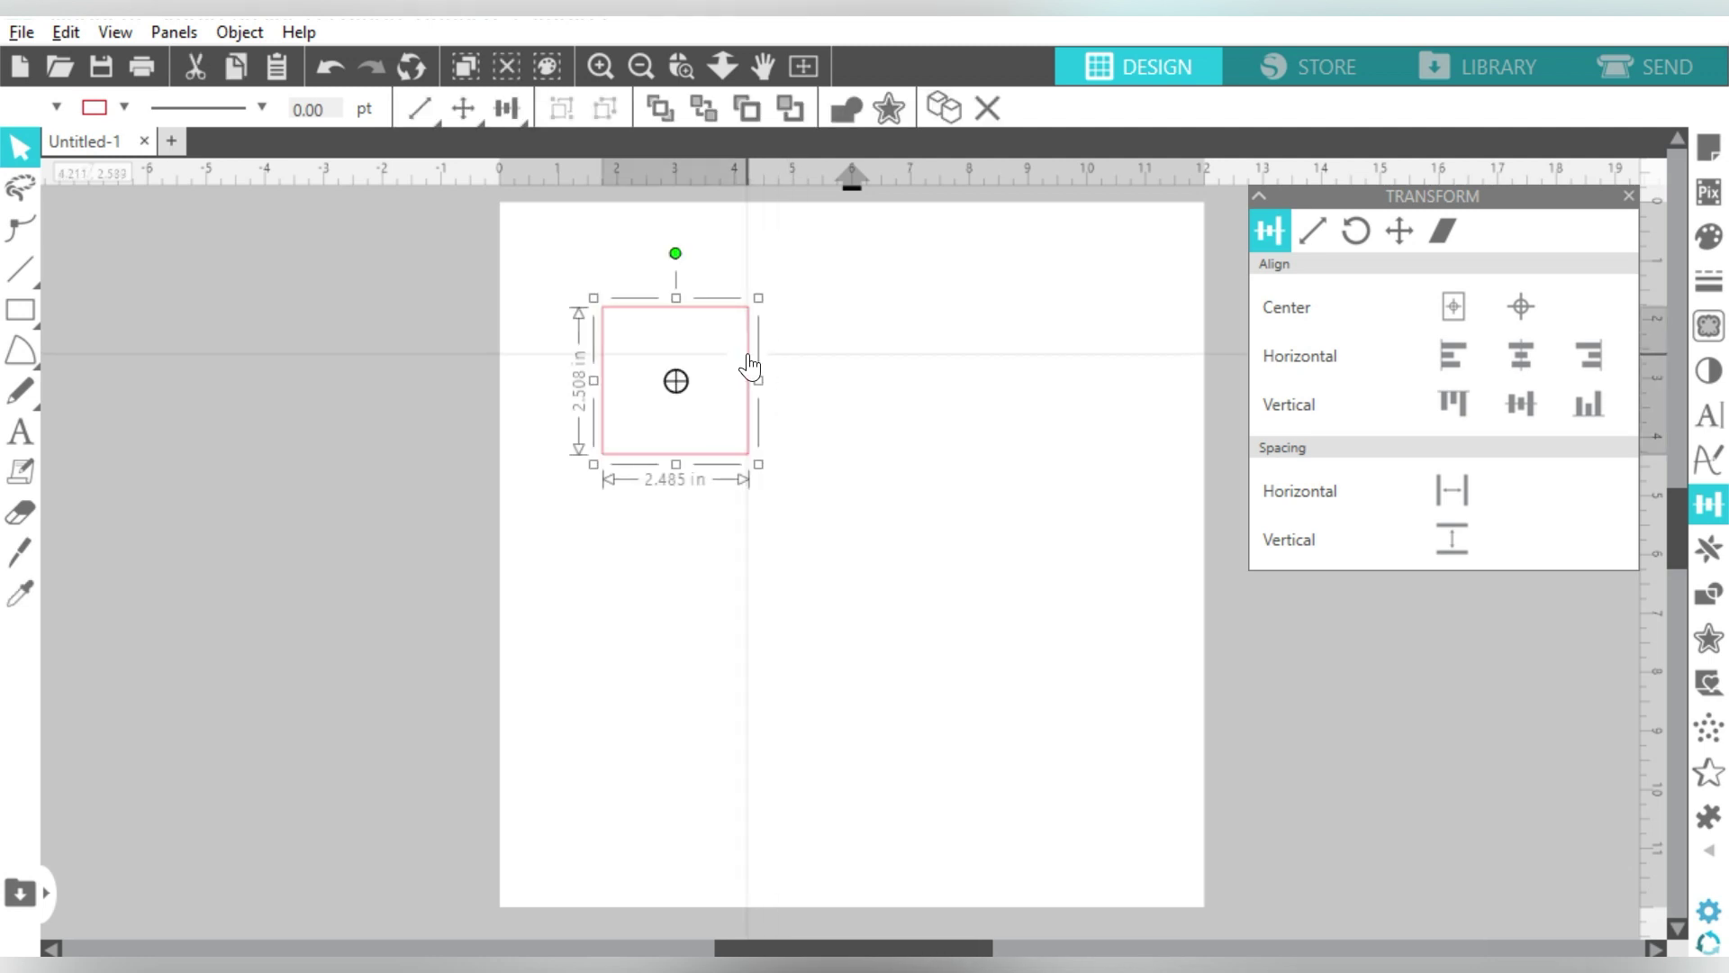
key(Delete)
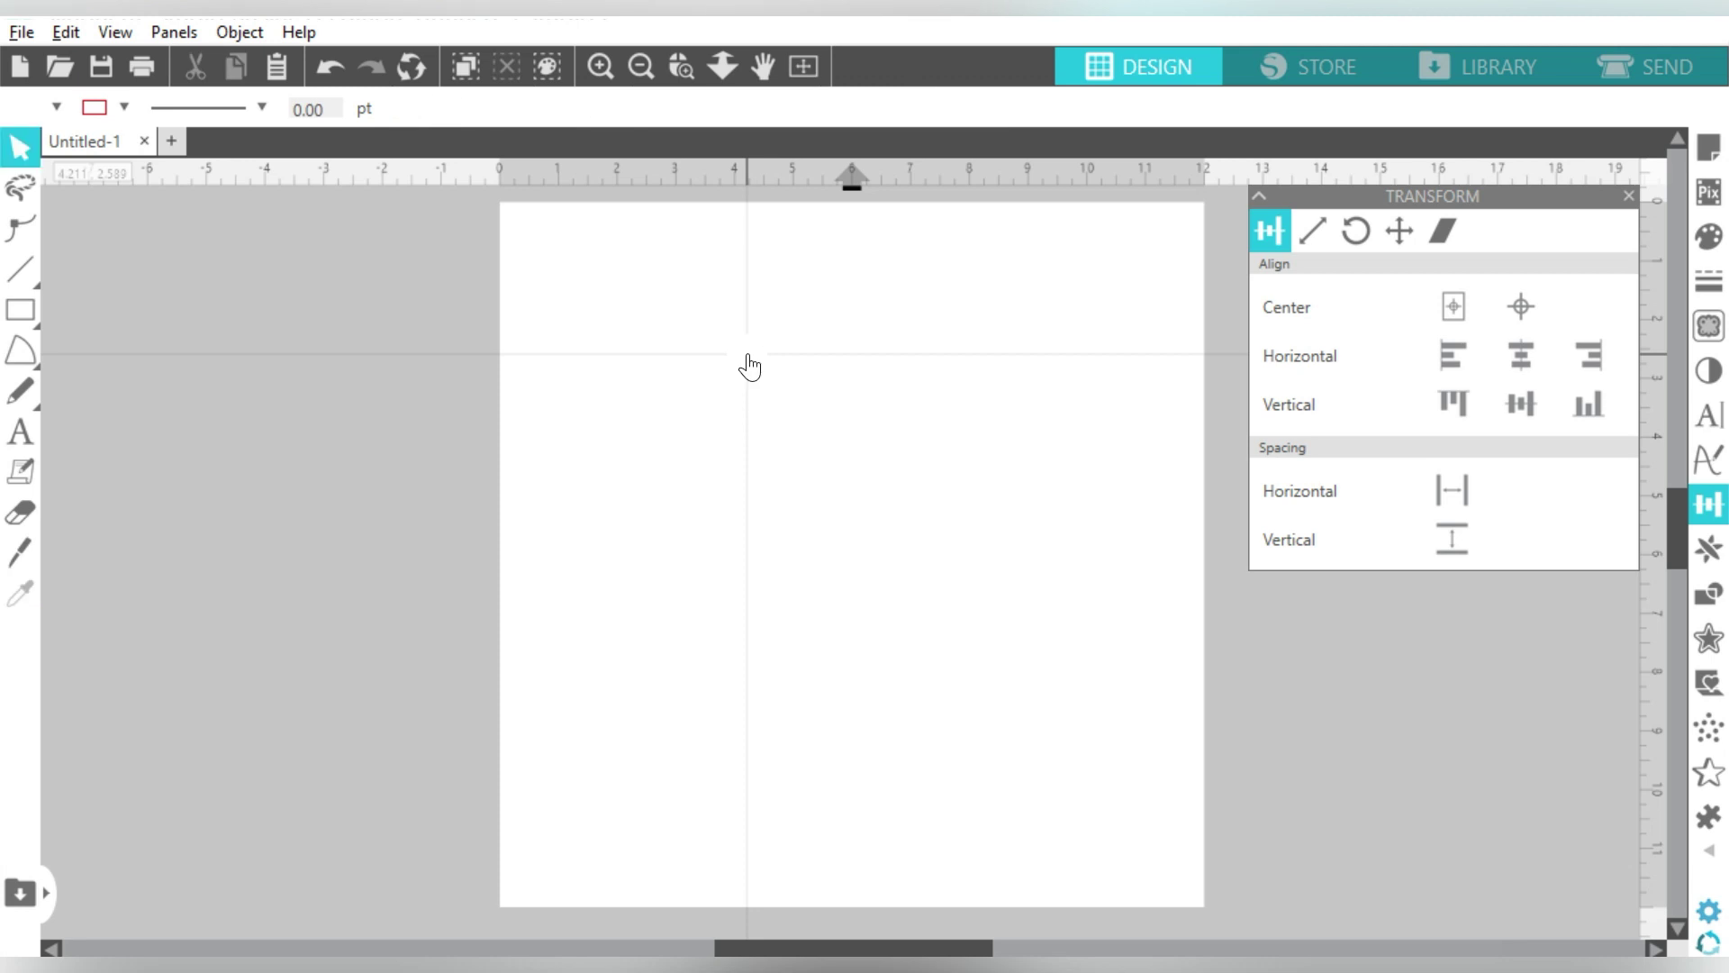
key(ctrl+z)
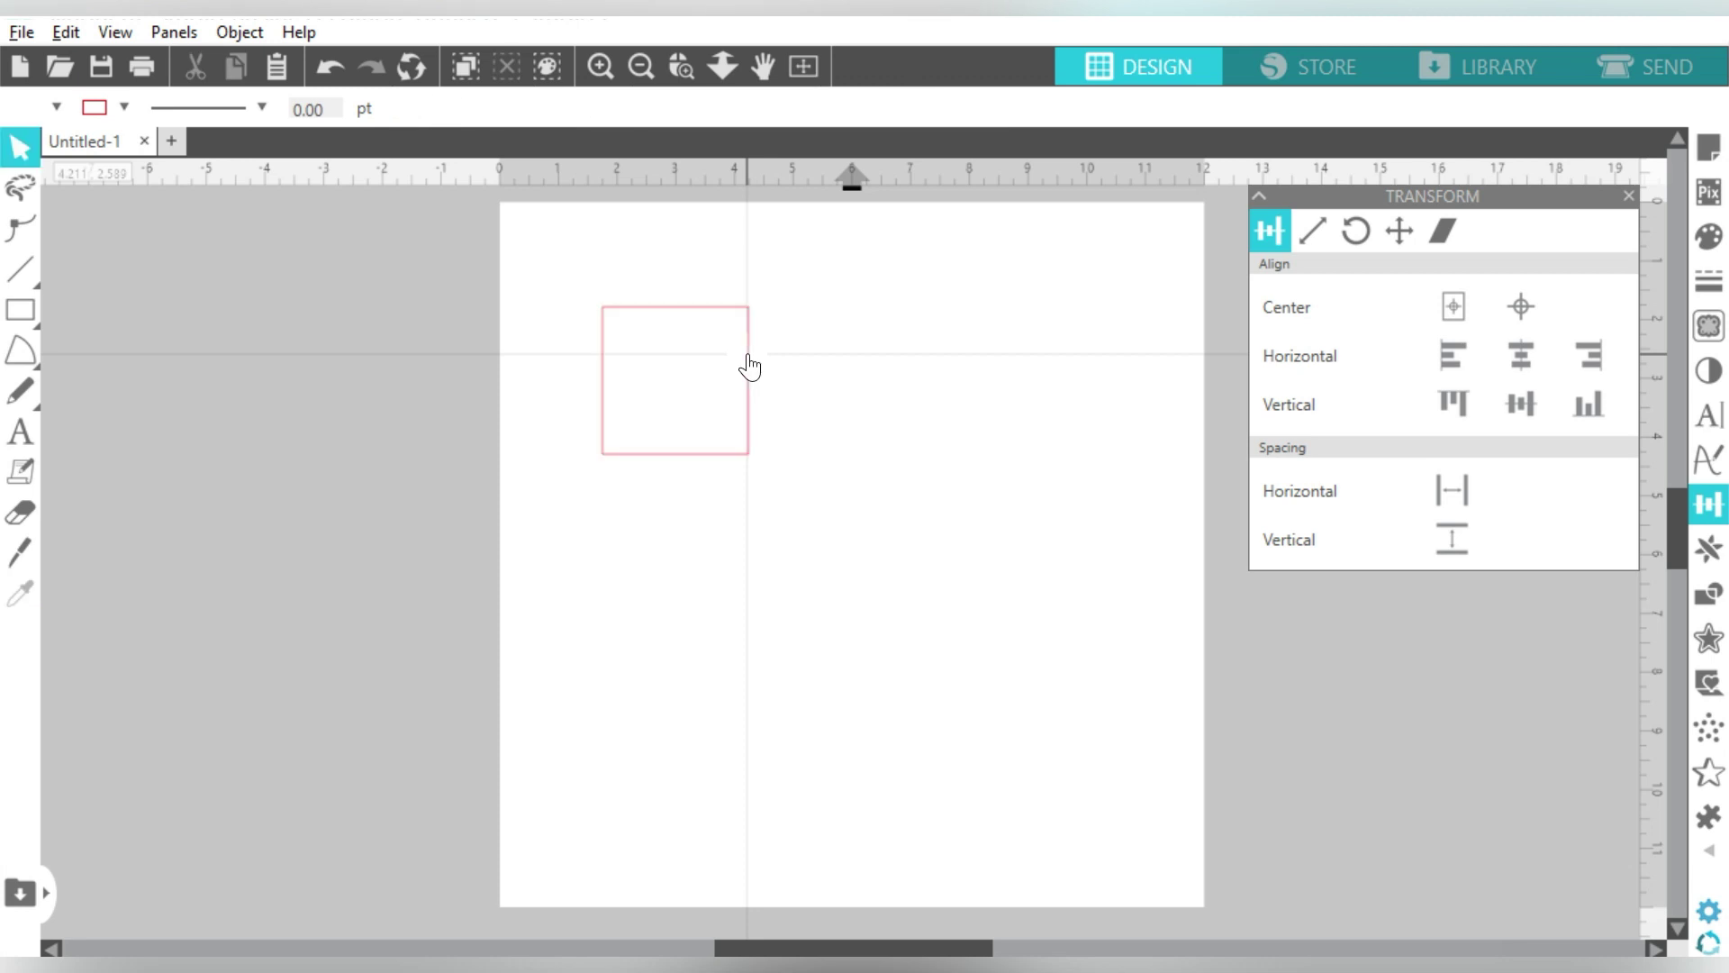
click(748, 365)
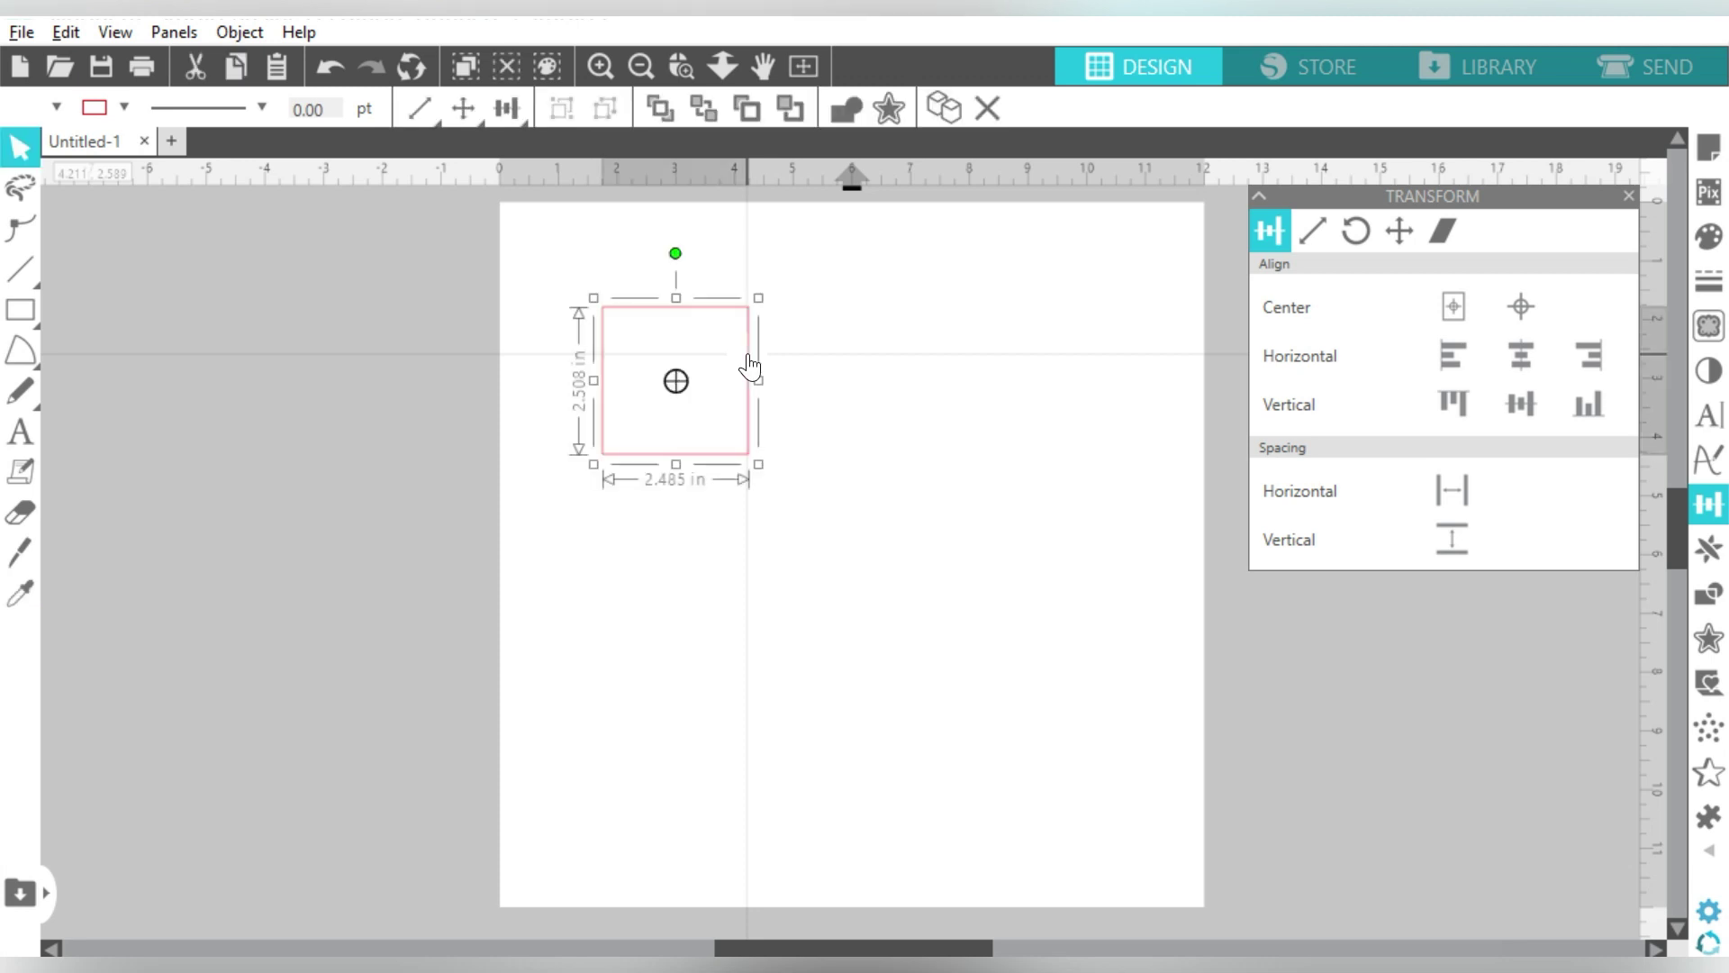
key(i)
key(v)
key(ctrl+d)
key(i)
key(v)
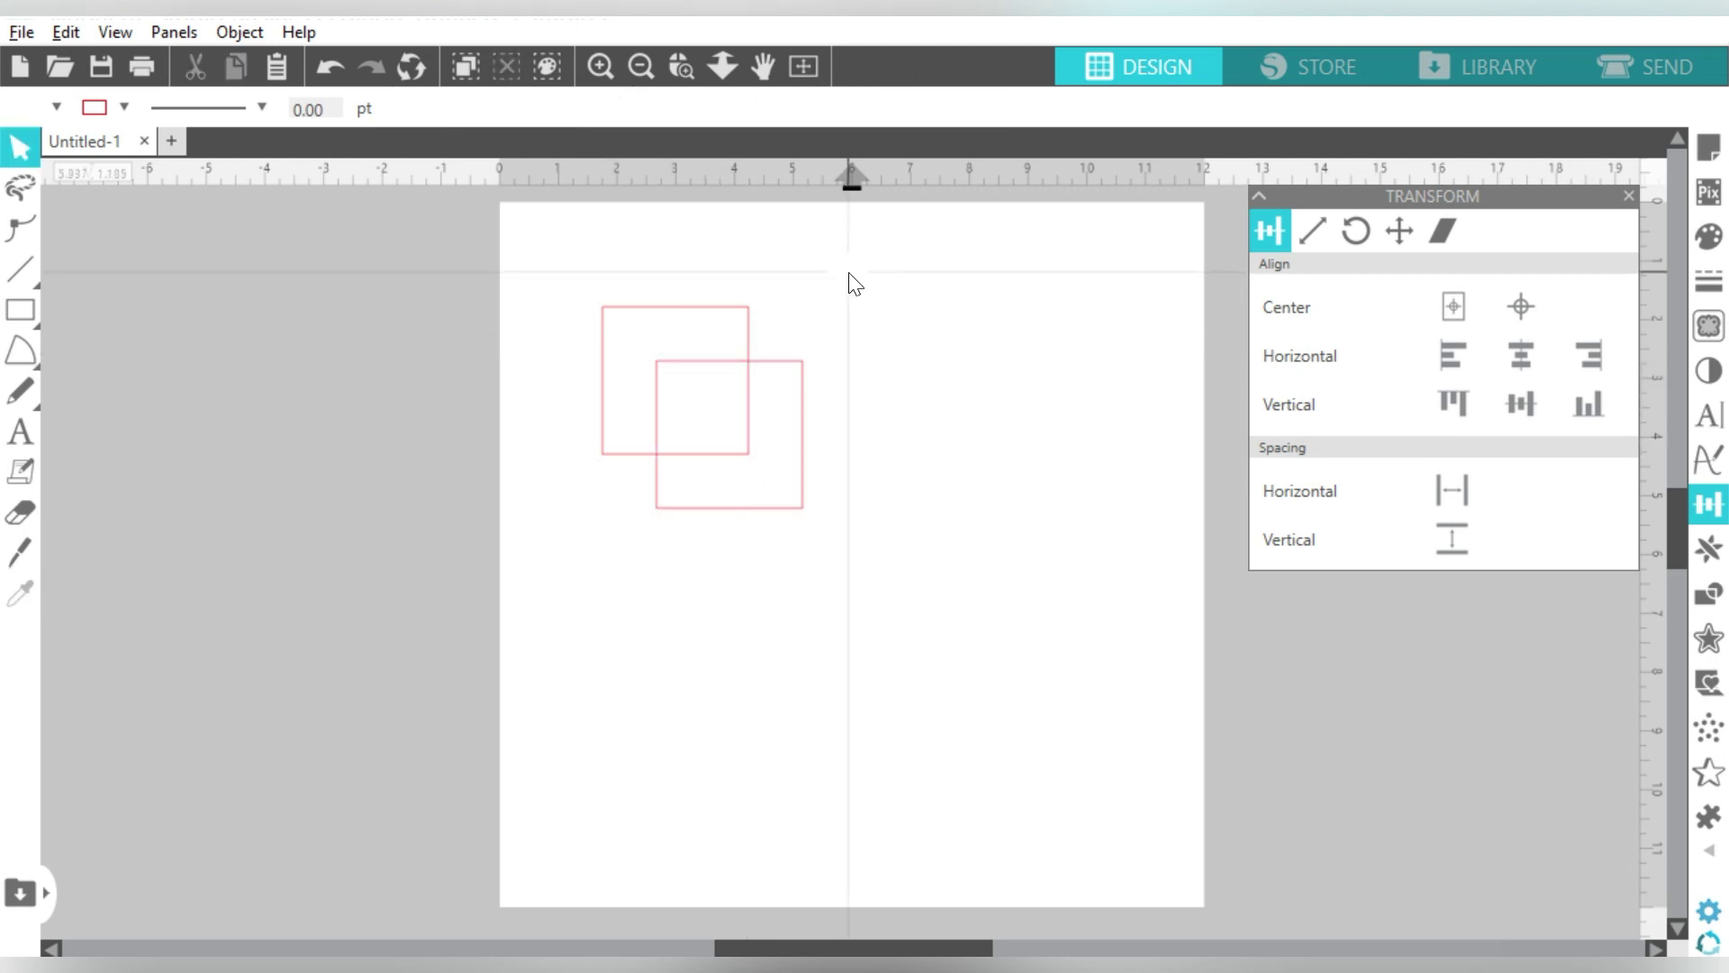
key(ctrl+a)
drag(811, 519, 840, 544)
key(i)
key(ctrl+d)
key(v)
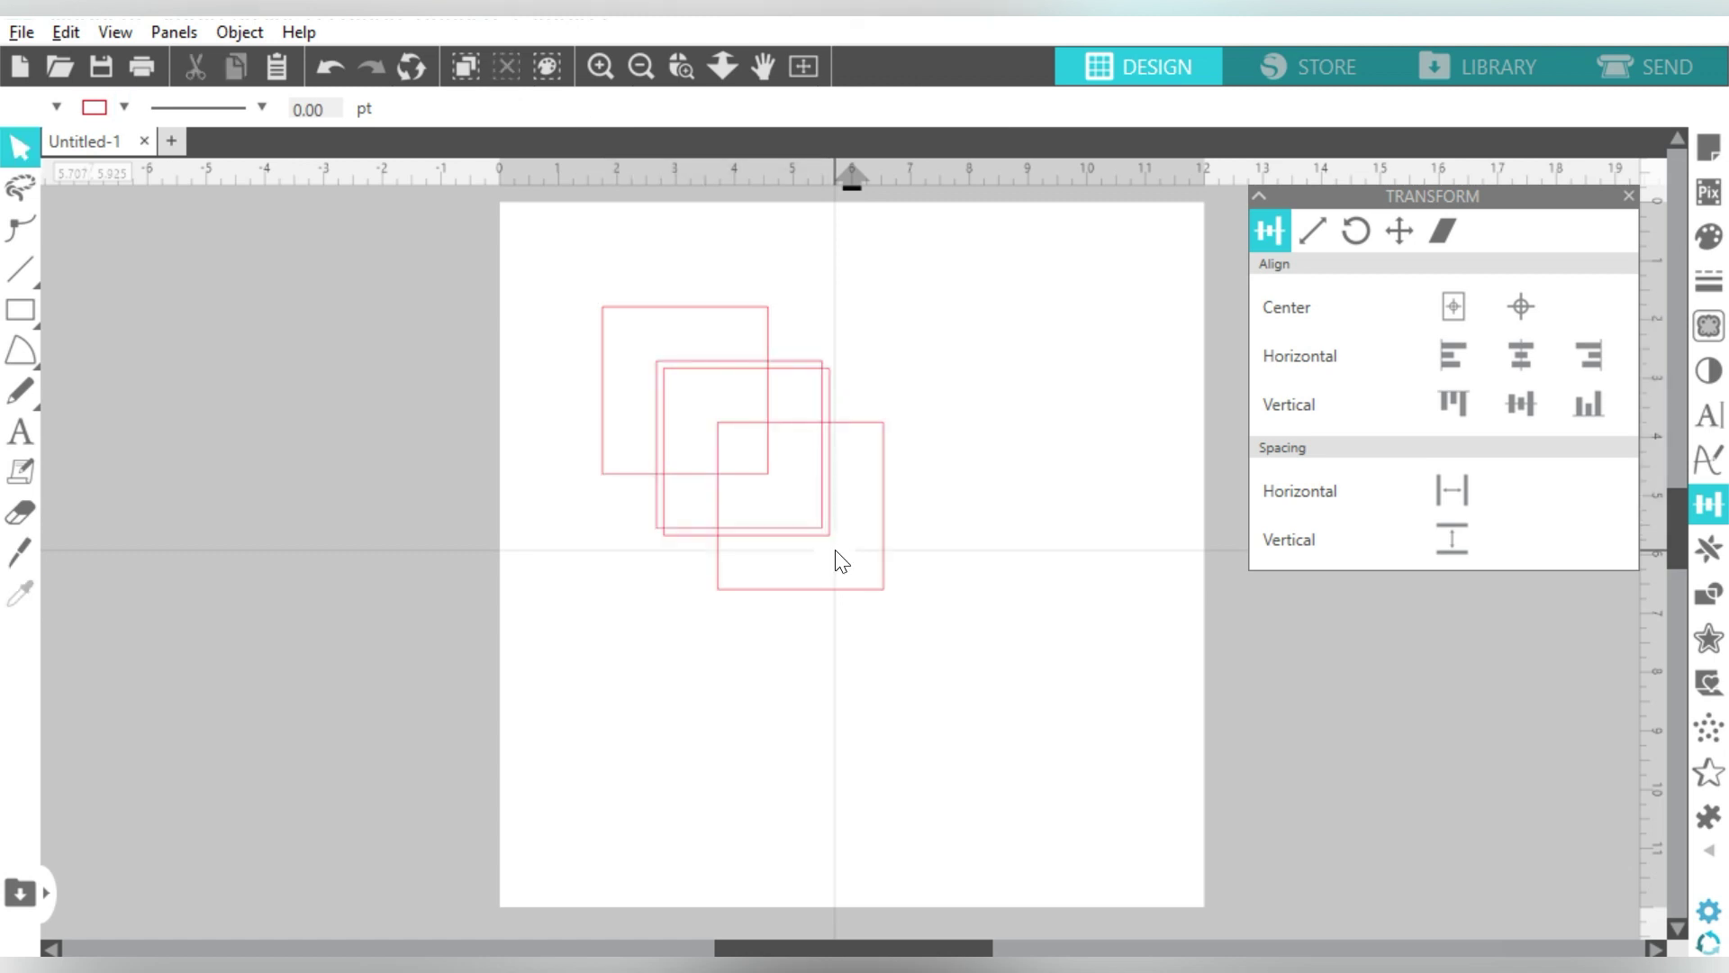
key(ctrl+d)
key(ctrl+d)
key(ctrl+d)
key(ctrl+d)
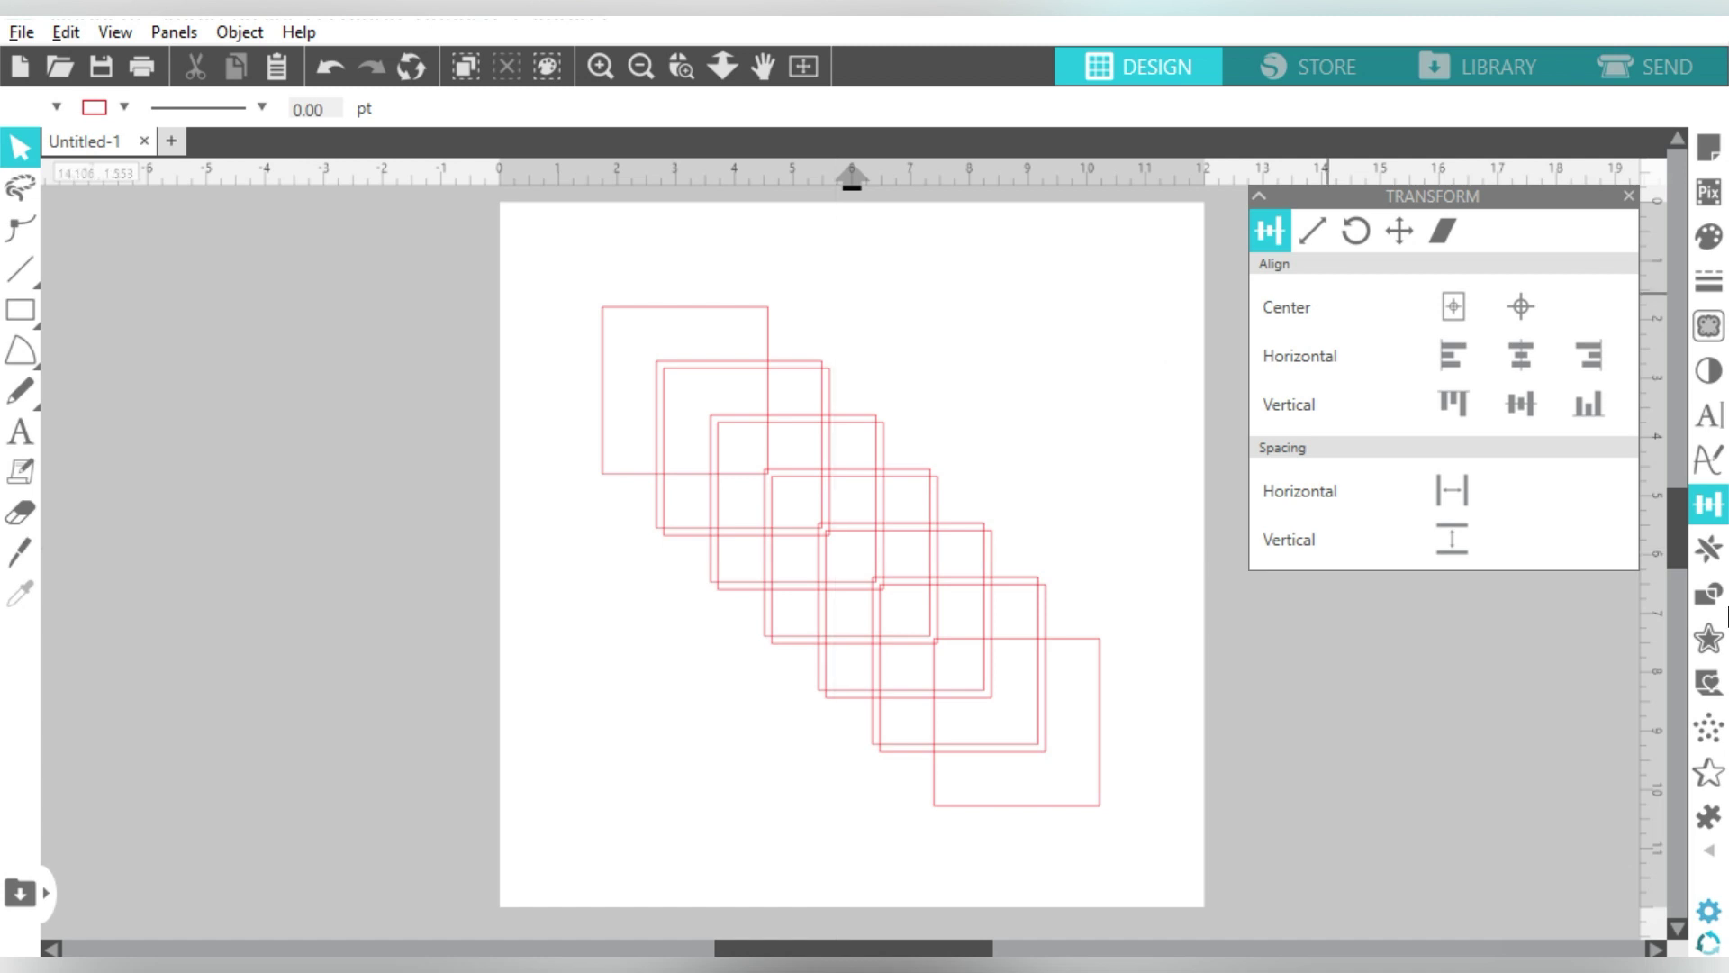
key(ctrl+a)
key(Delete)
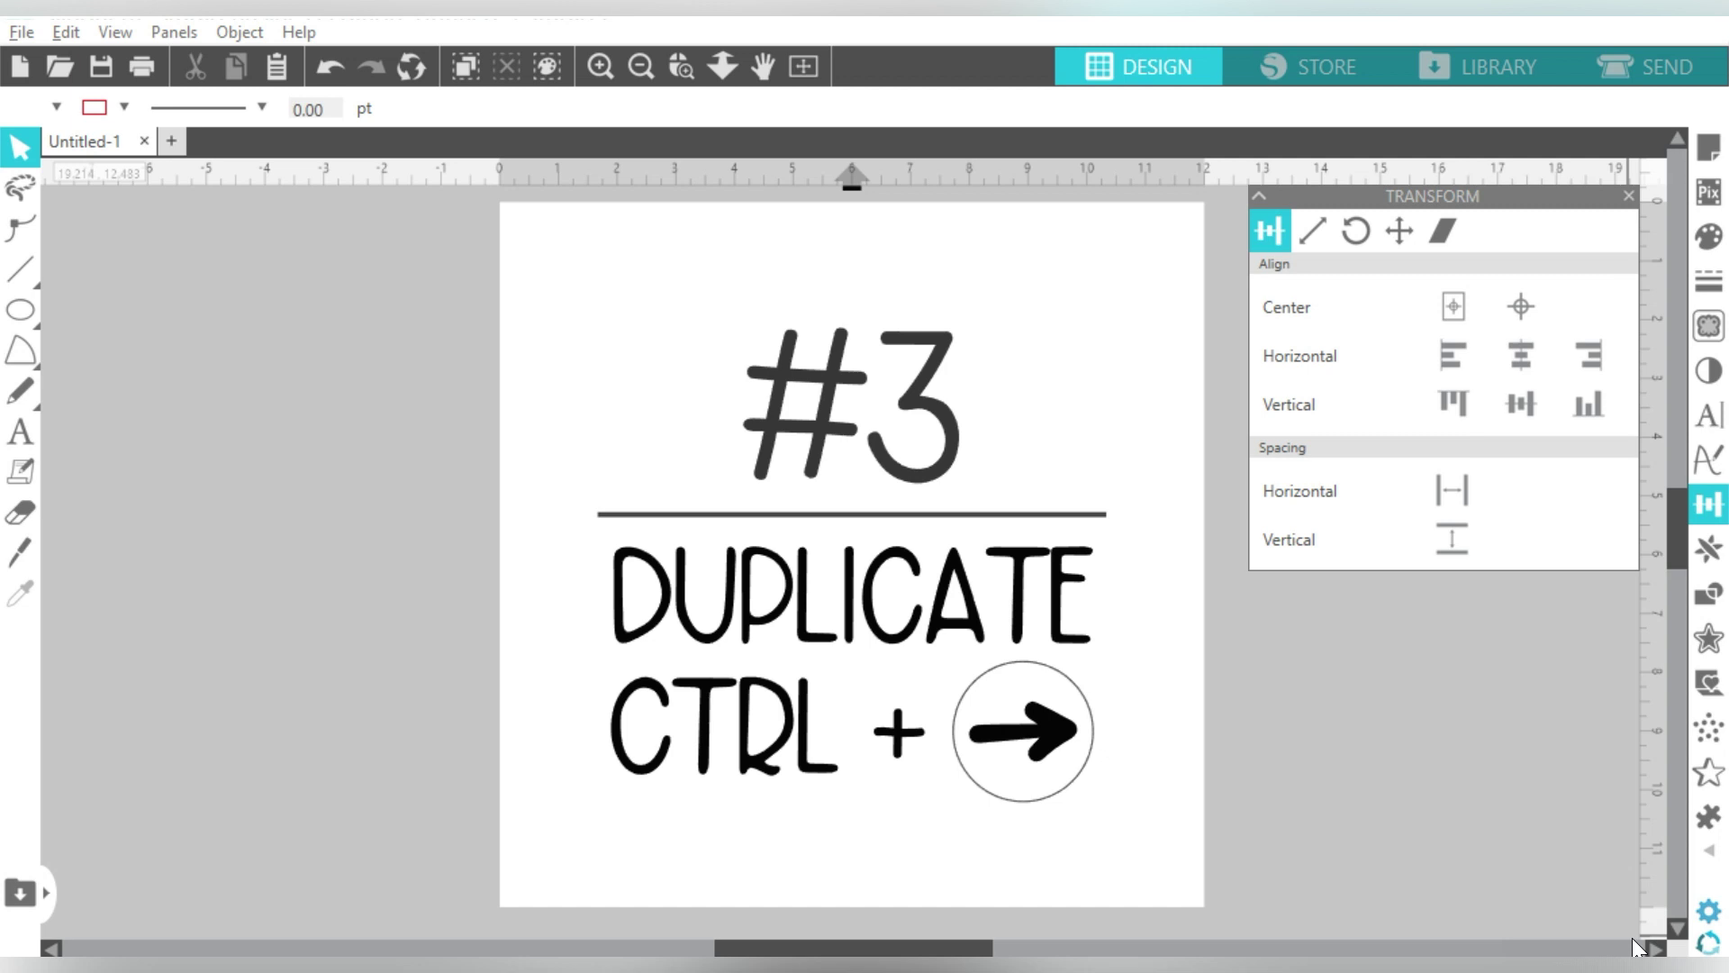
Show the Replicate panel with its duplicate, mirror and rotate-copy options in the sidebar.
click(1711, 550)
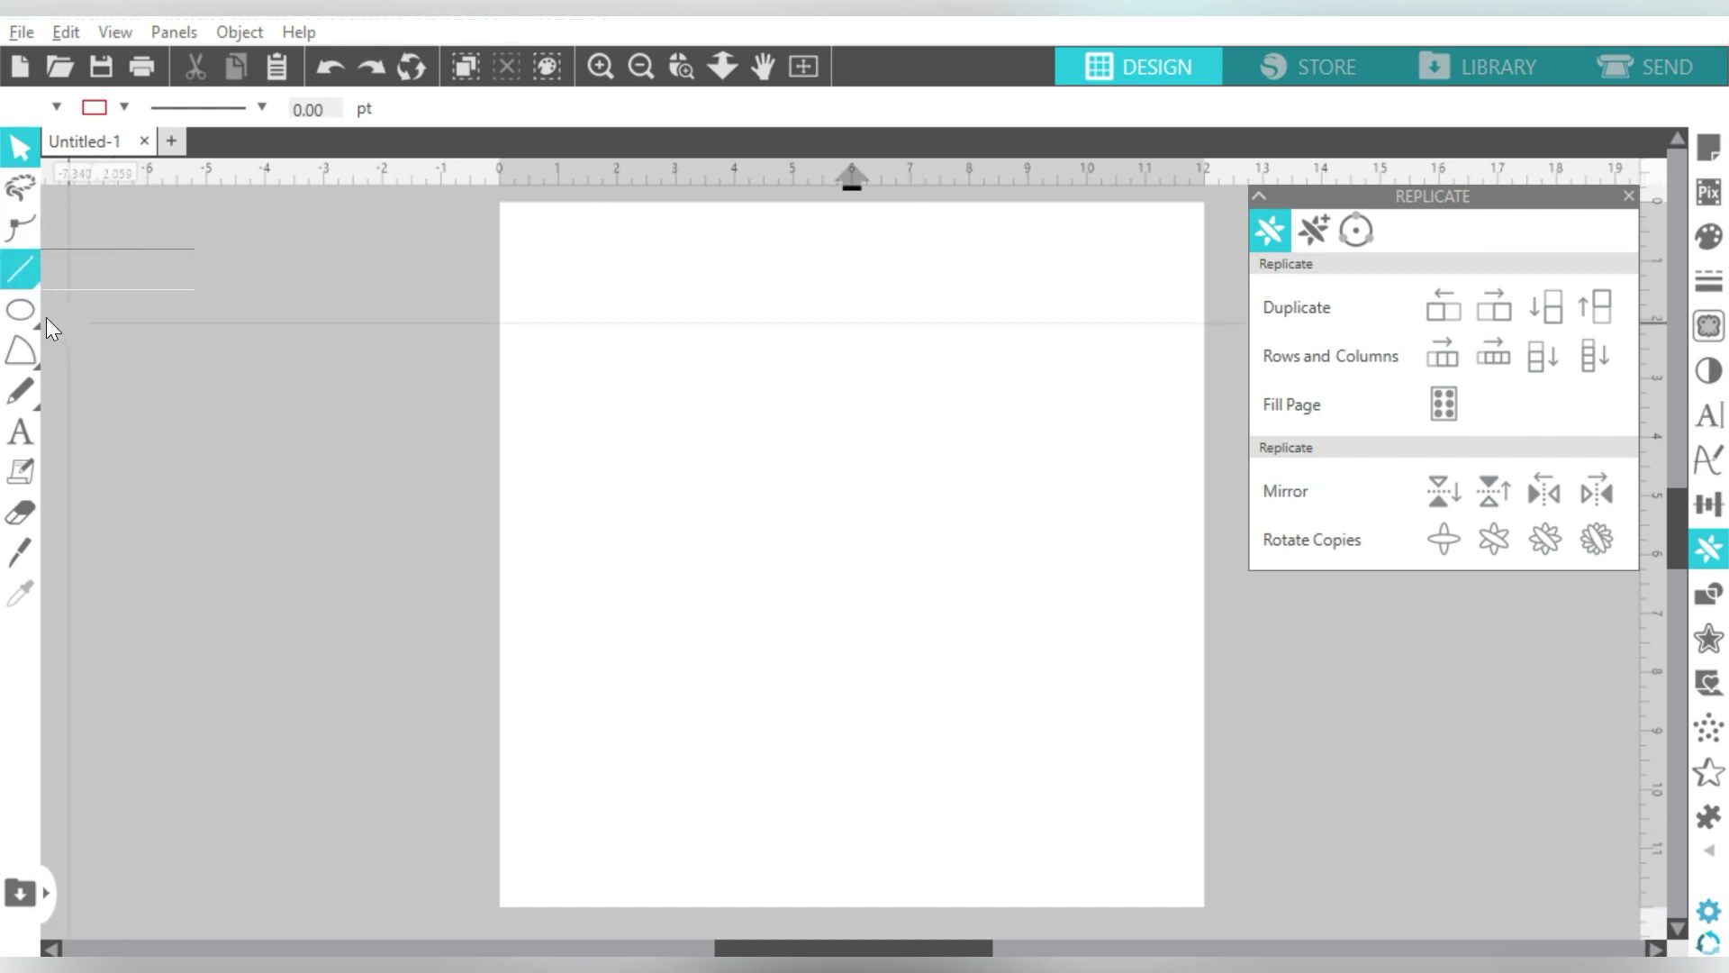
Draw a circle near the page's upper left with the Ellipse tool.
mouse_move(20, 309)
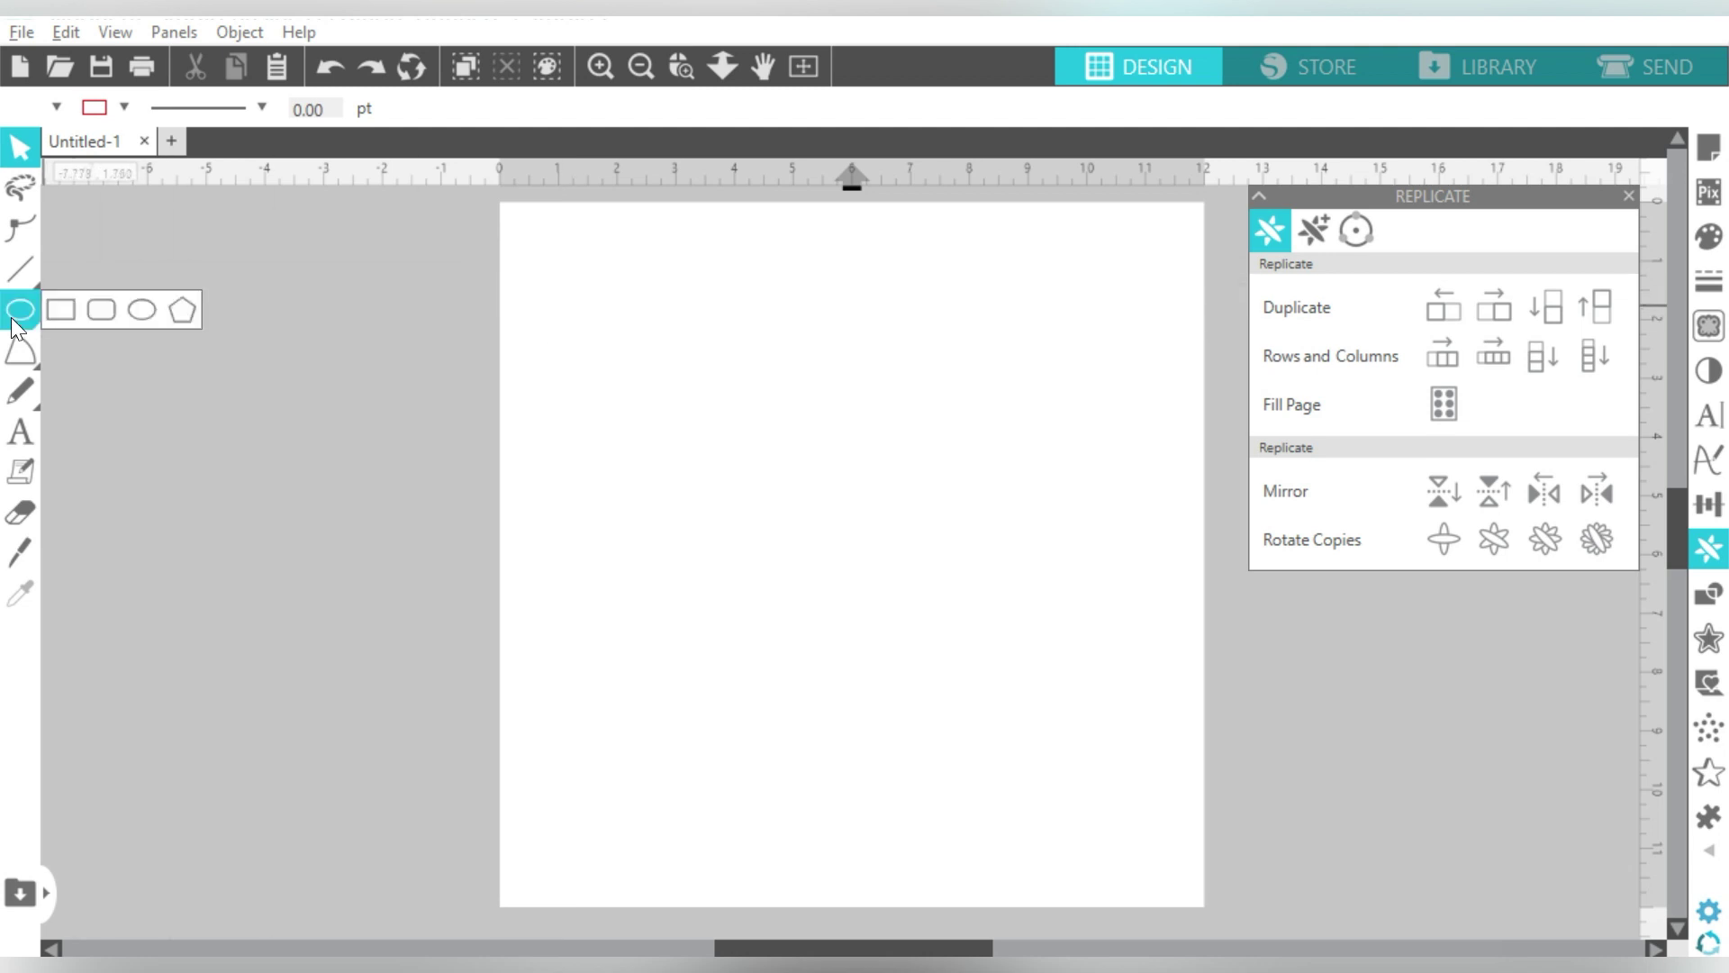
click(143, 308)
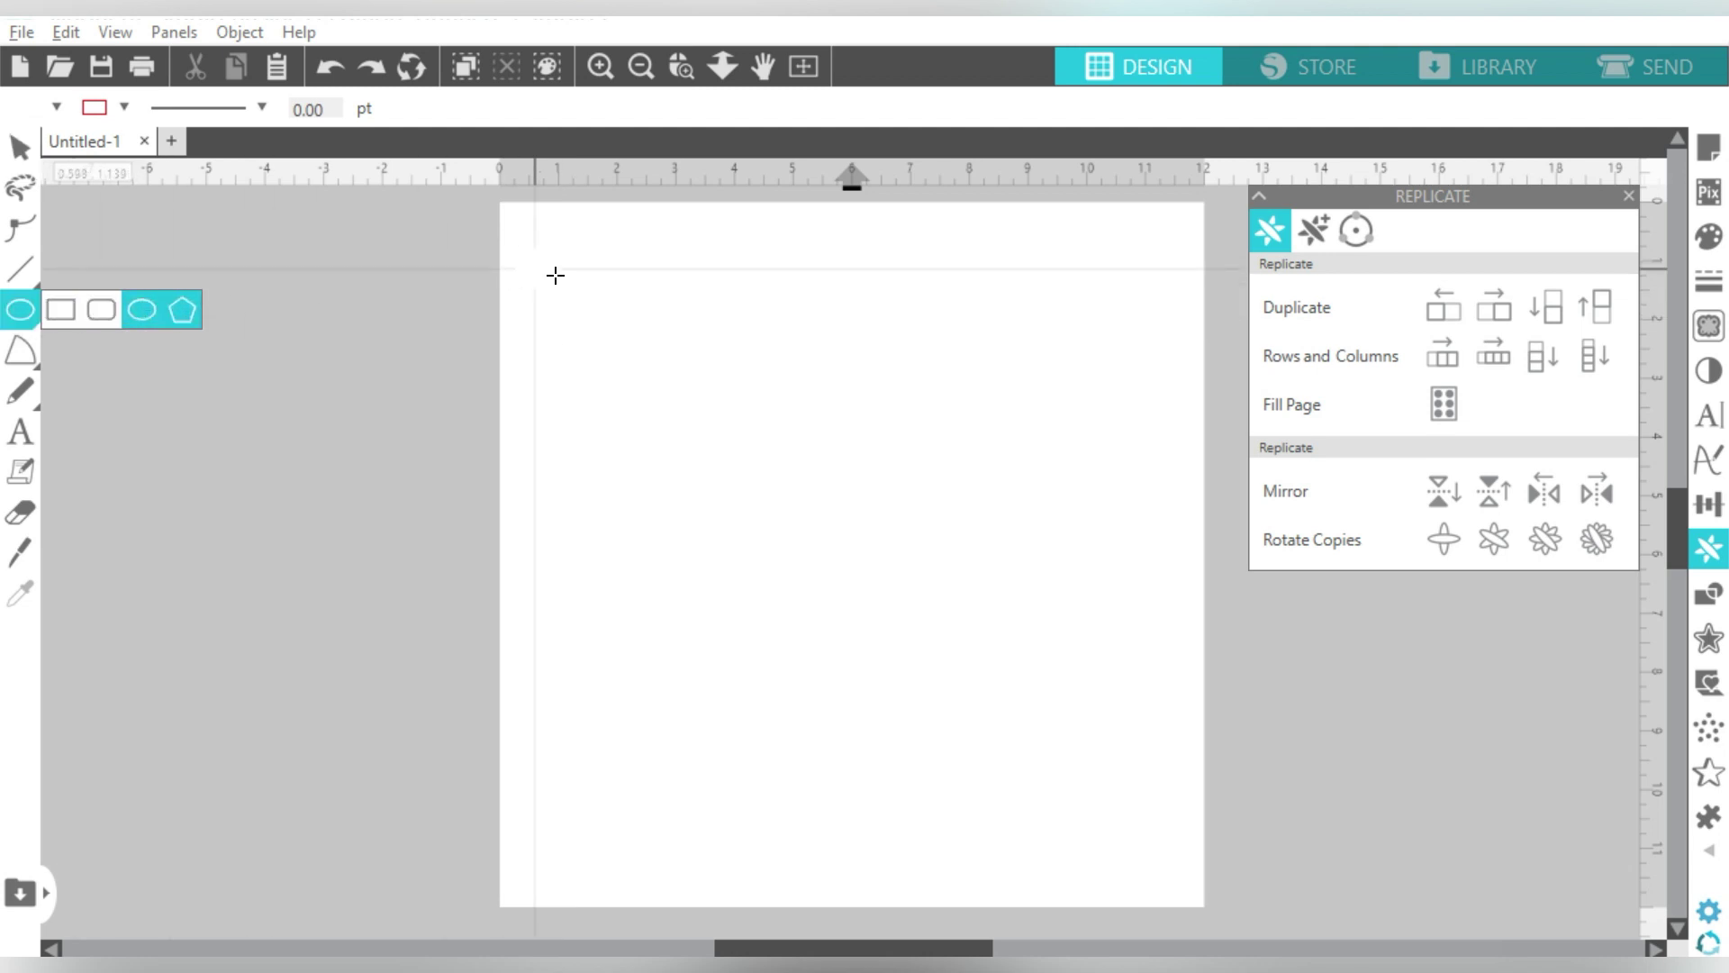
drag(584, 320, 722, 466)
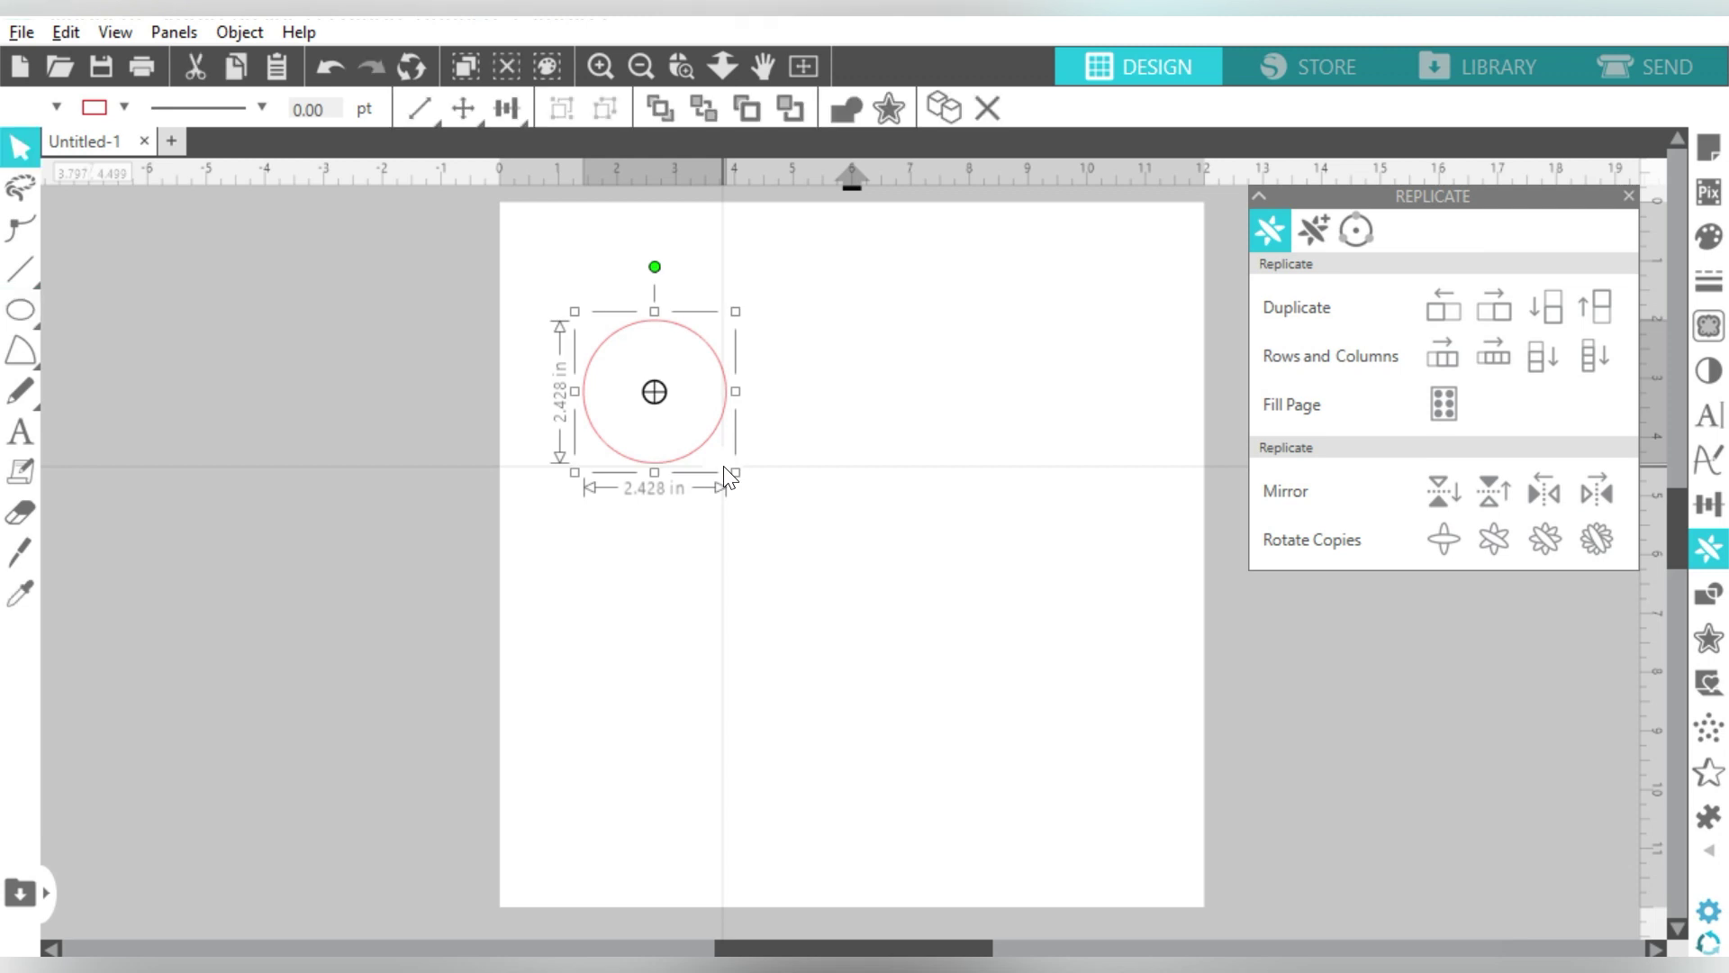
Duplicate the circle with Ctrl+D shortcuts into a 4×3 grid of twelve circles.
key(i)
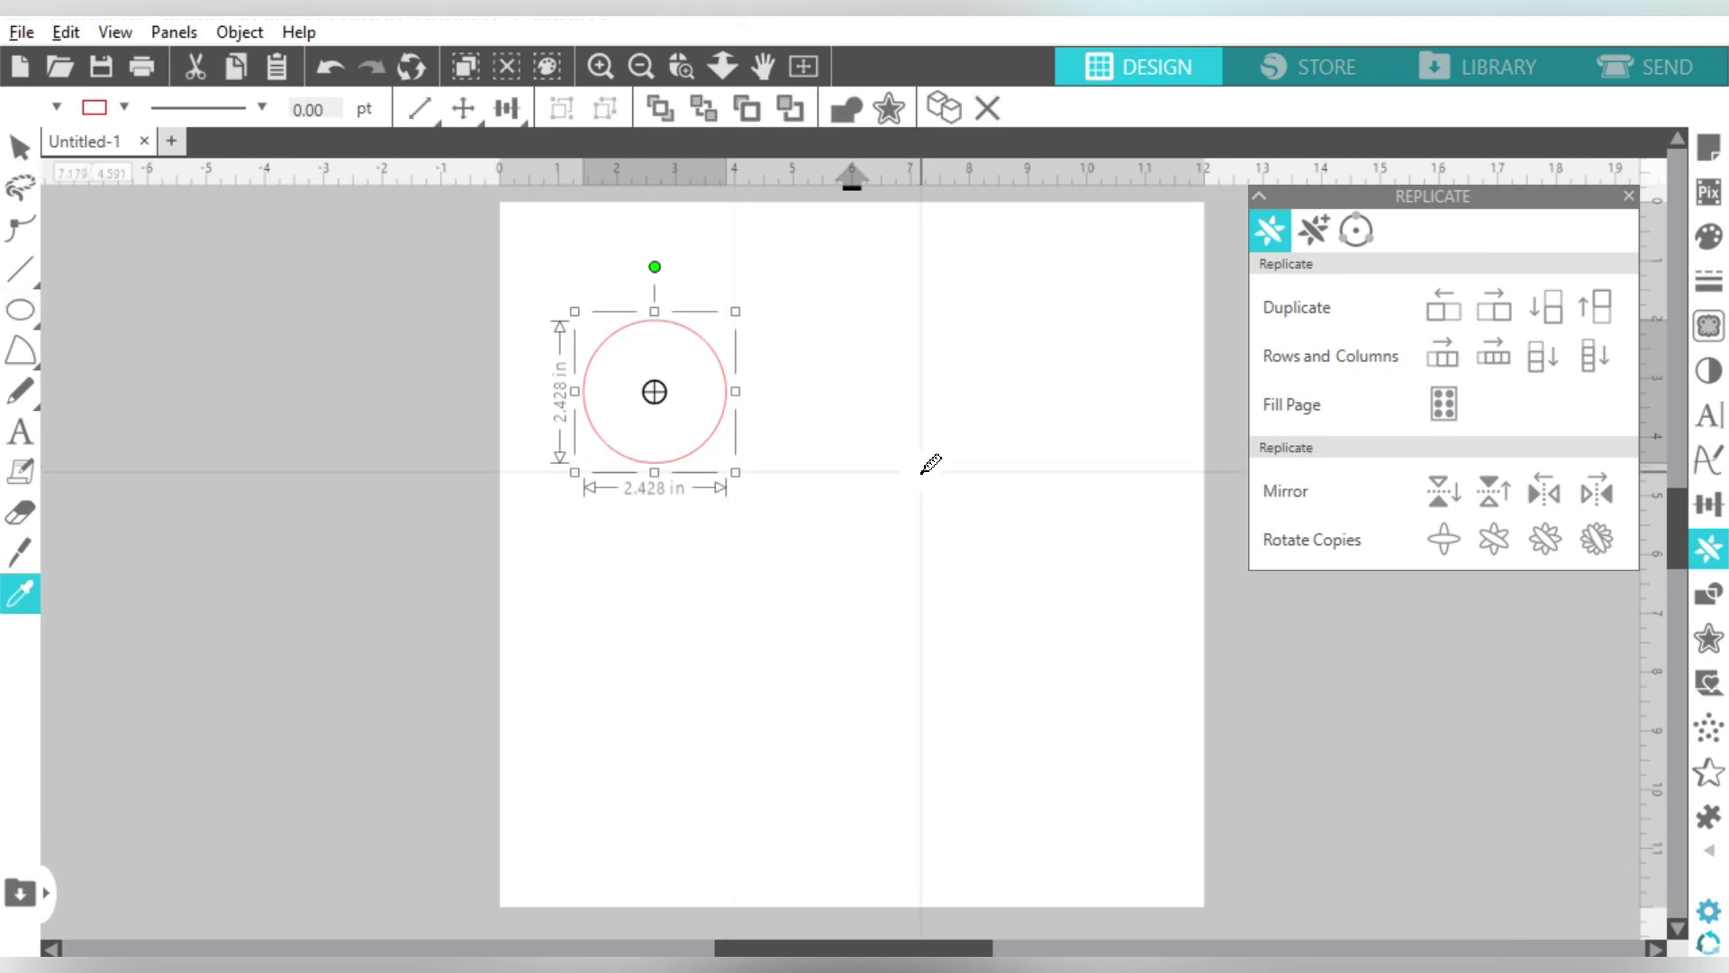
key(ctrl+d)
key(ctrl+d)
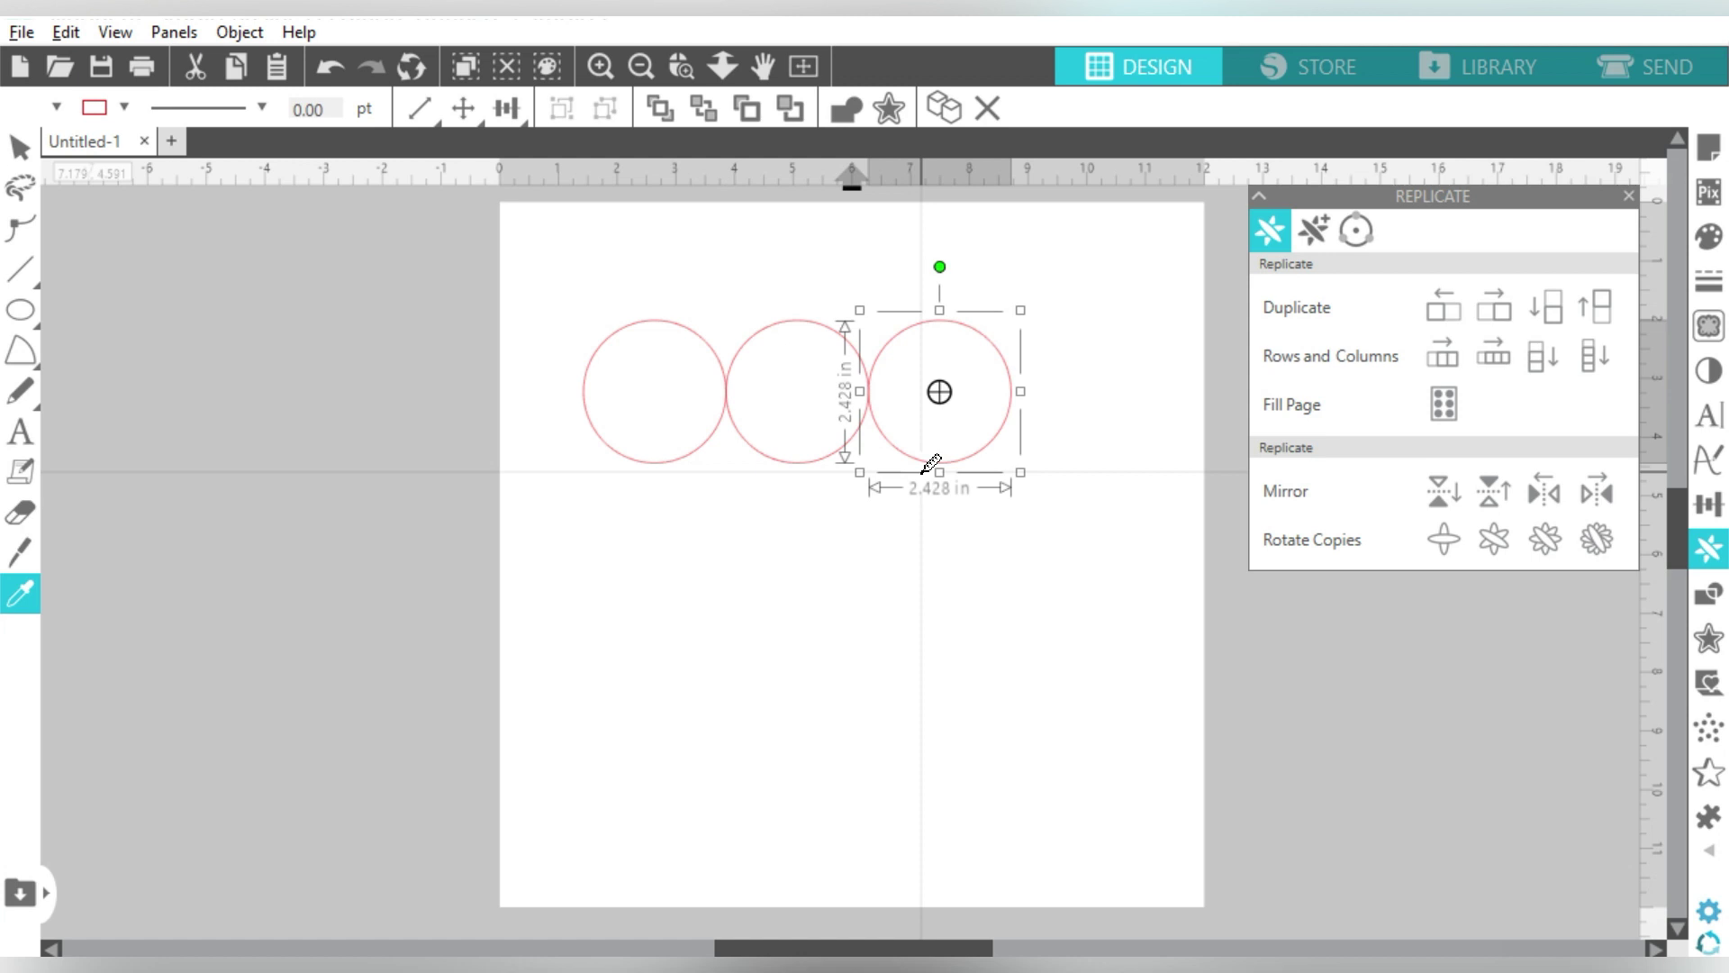
key(ctrl+d)
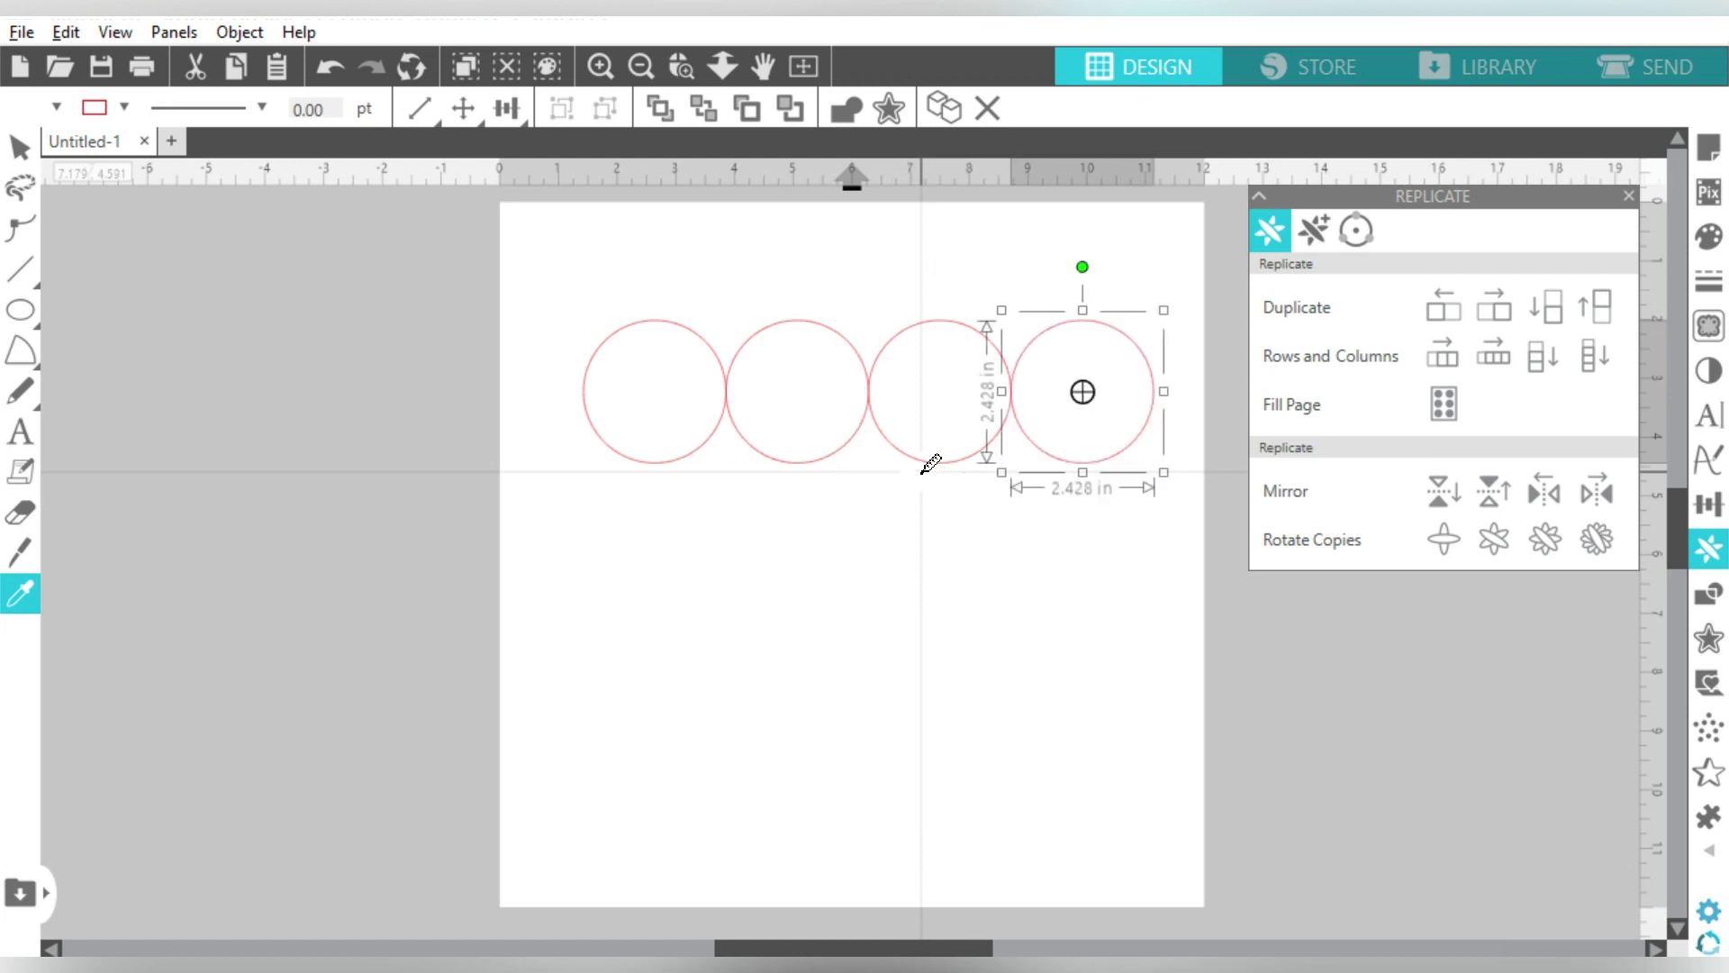
key(ctrl+shift+d)
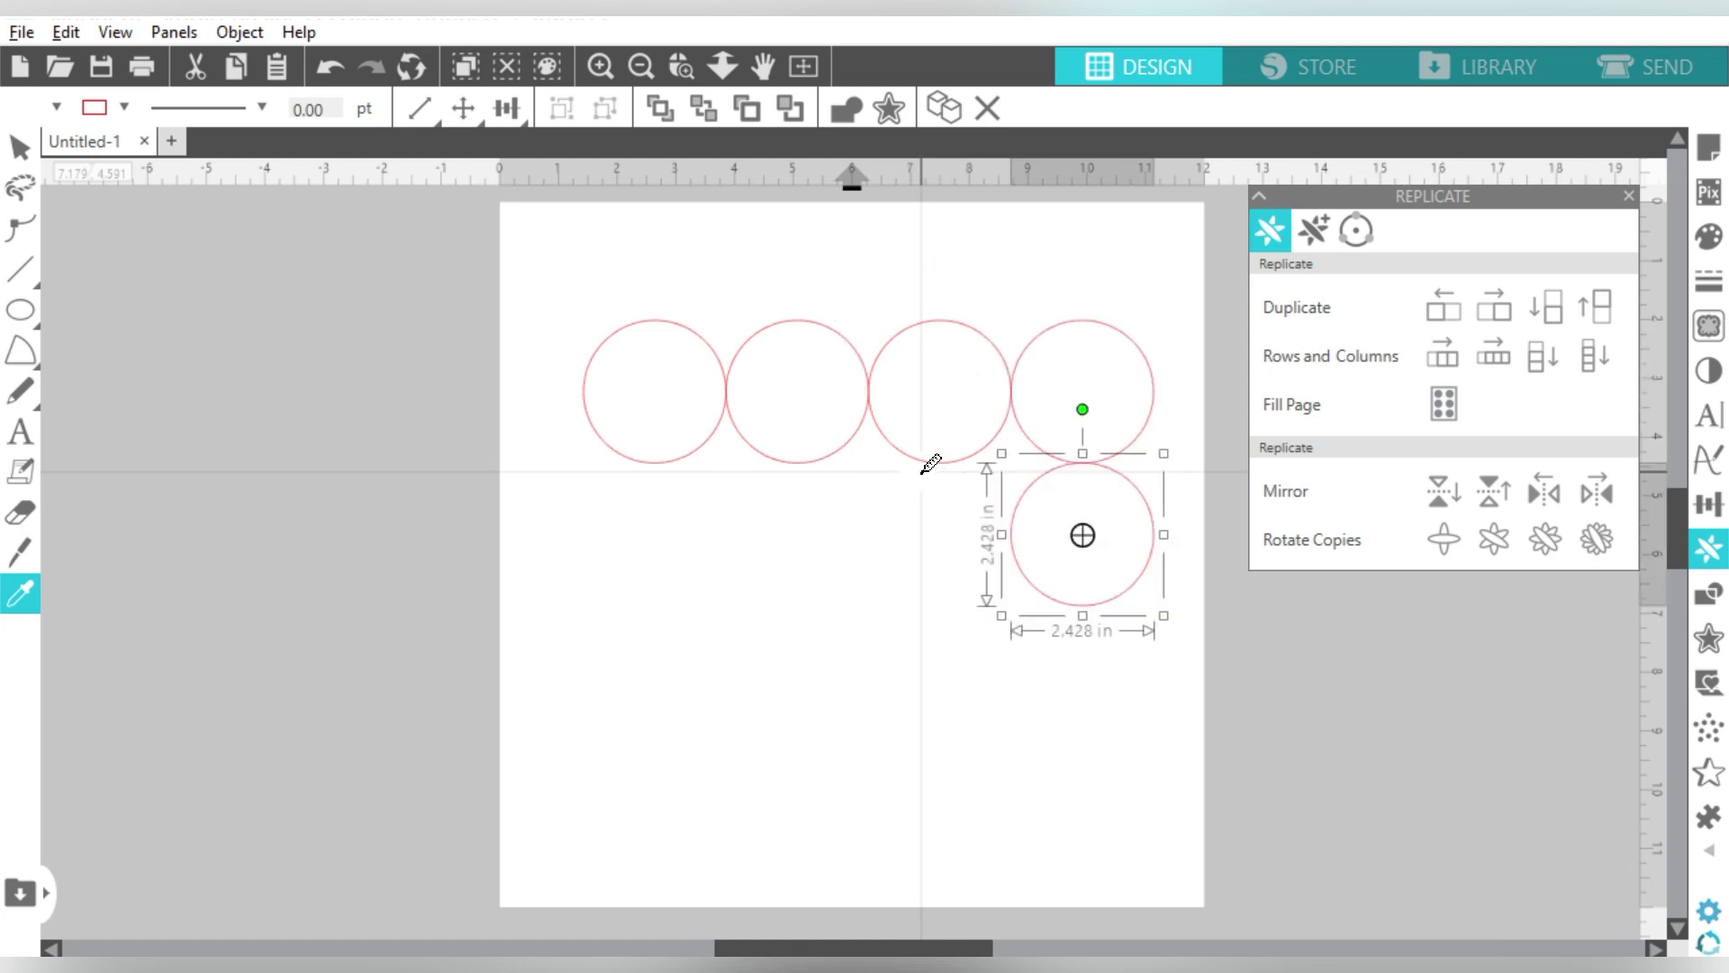
key(ctrl+alt+d)
key(ctrl+alt+d)
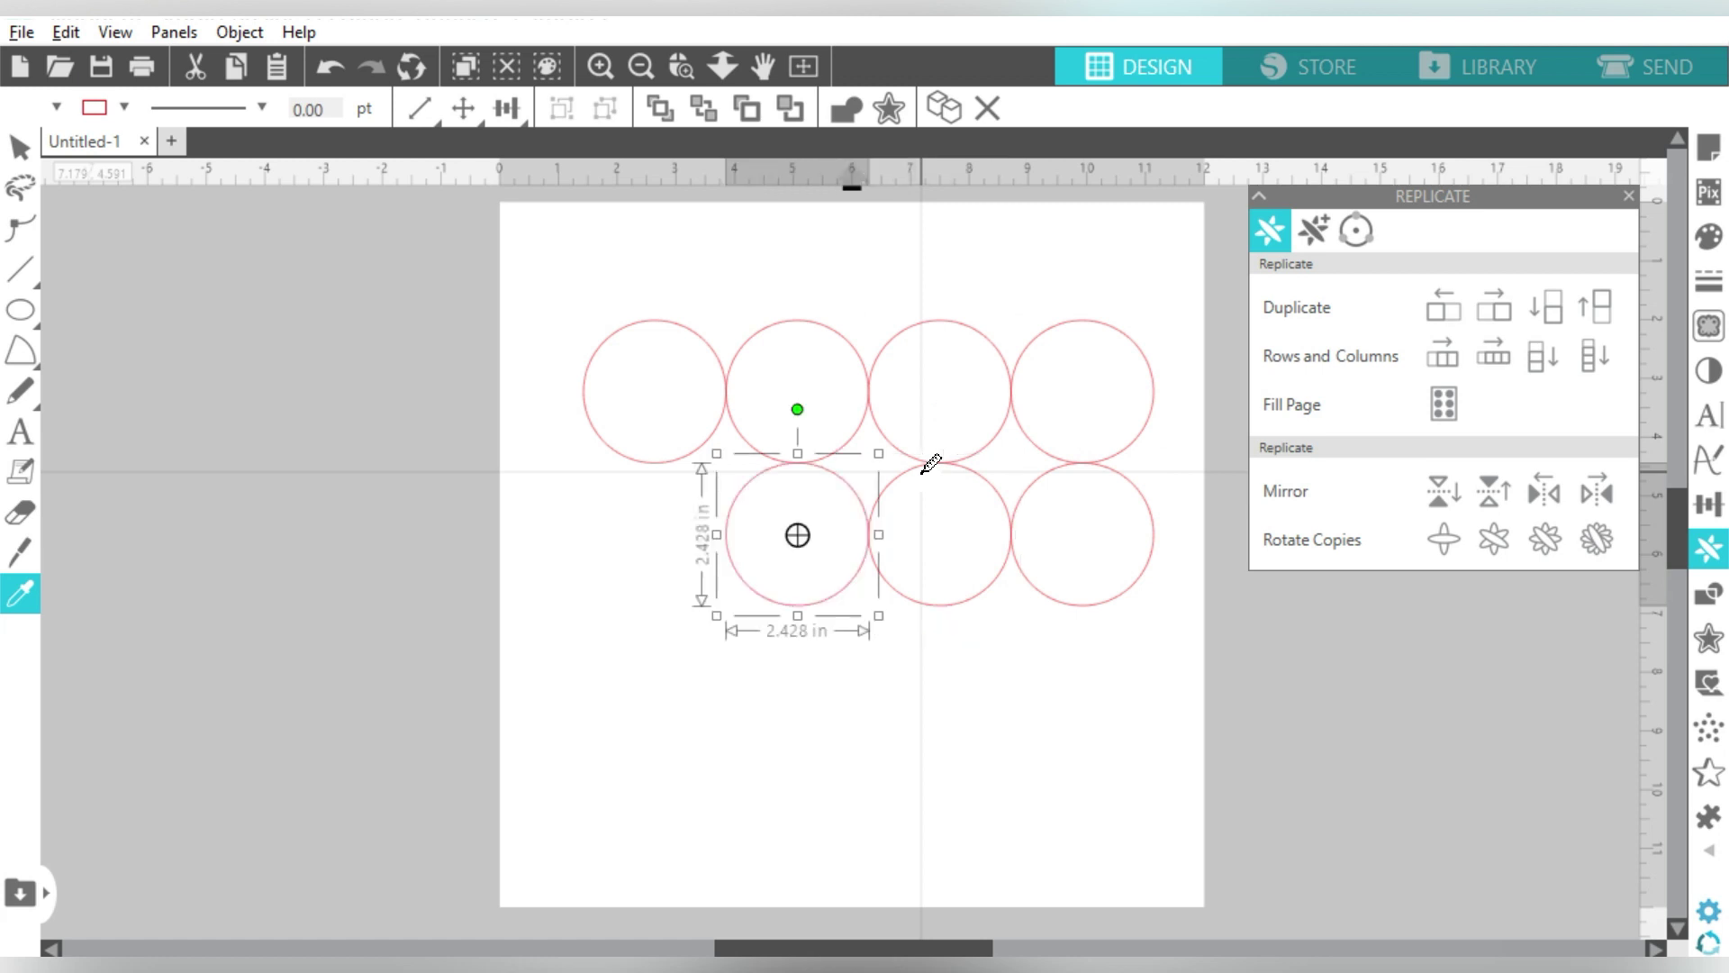
key(ctrl+alt+d)
key(ctrl+shift+d)
key(ctrl+d)
key(ctrl+d)
key(ctrl+d)
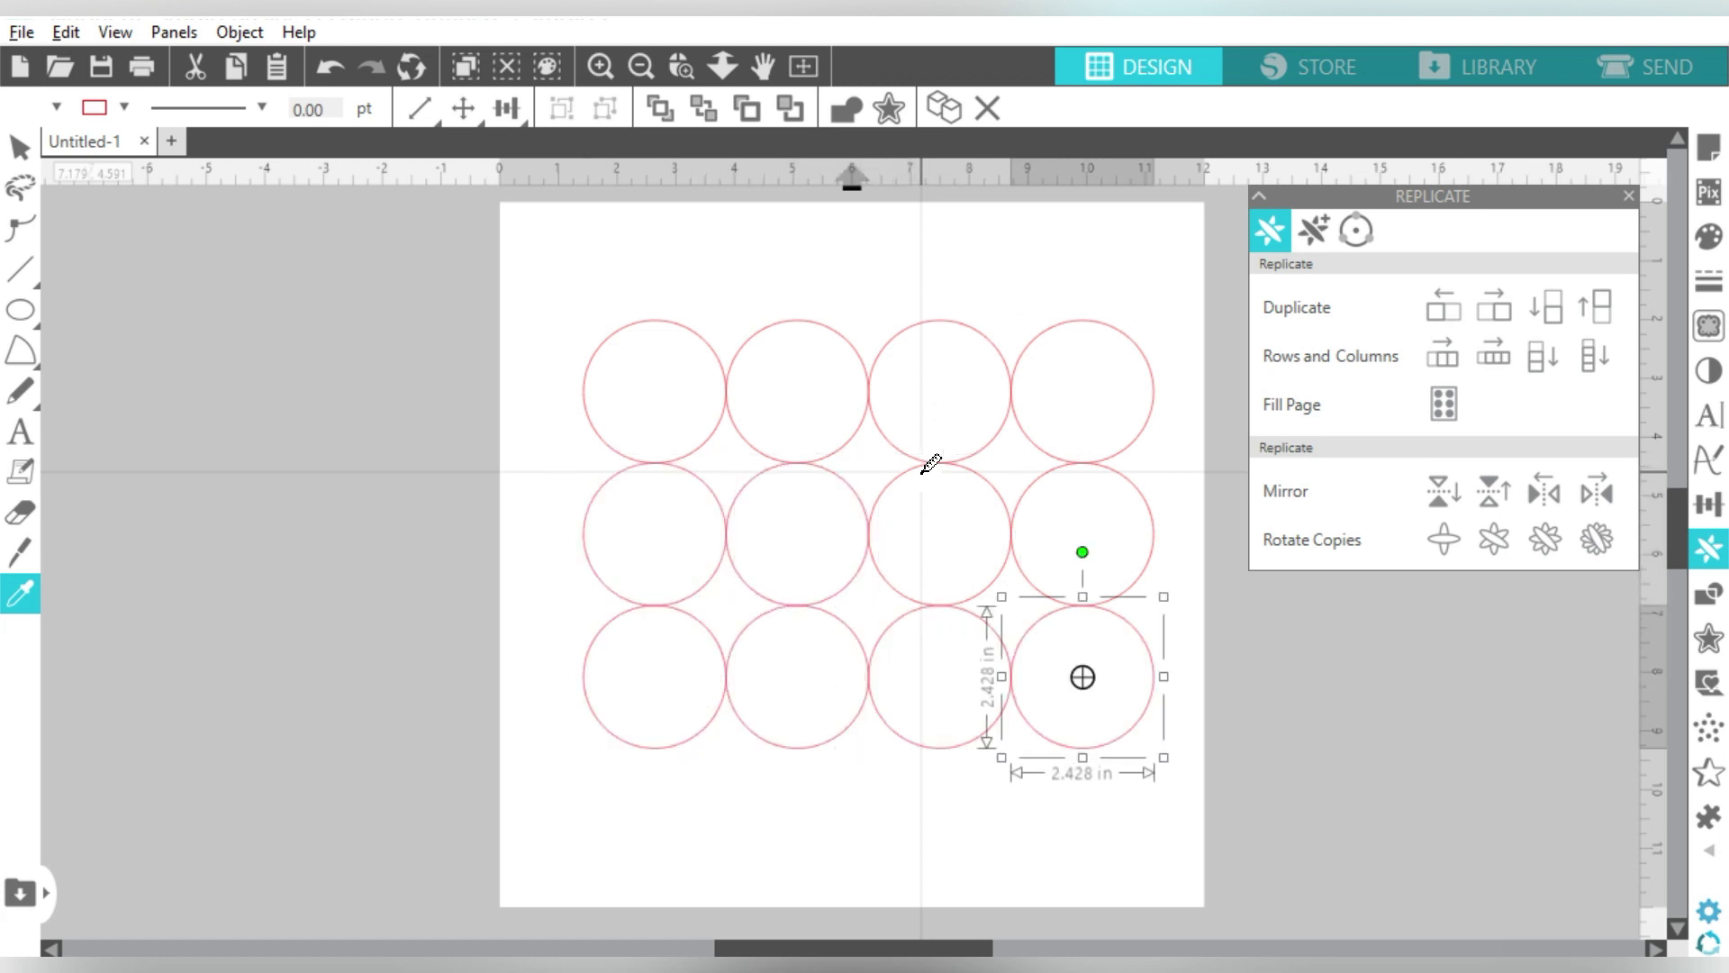
key(v)
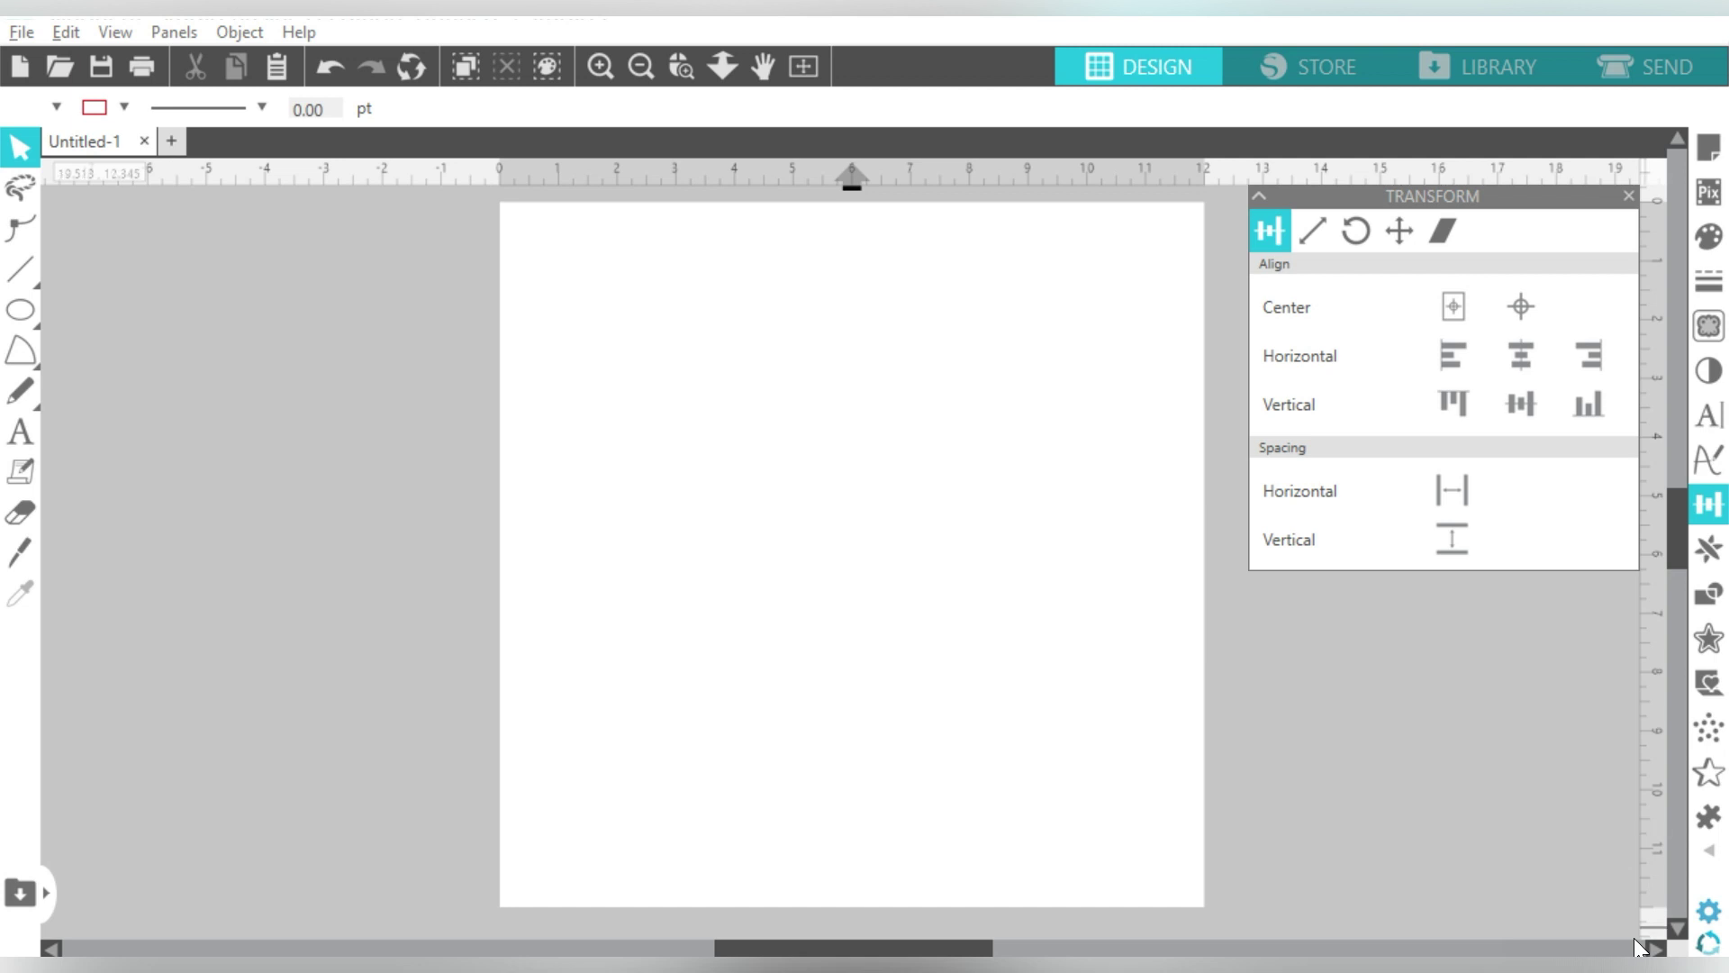
Pick the Rectangle drawing tool.
drag(27, 301, 58, 307)
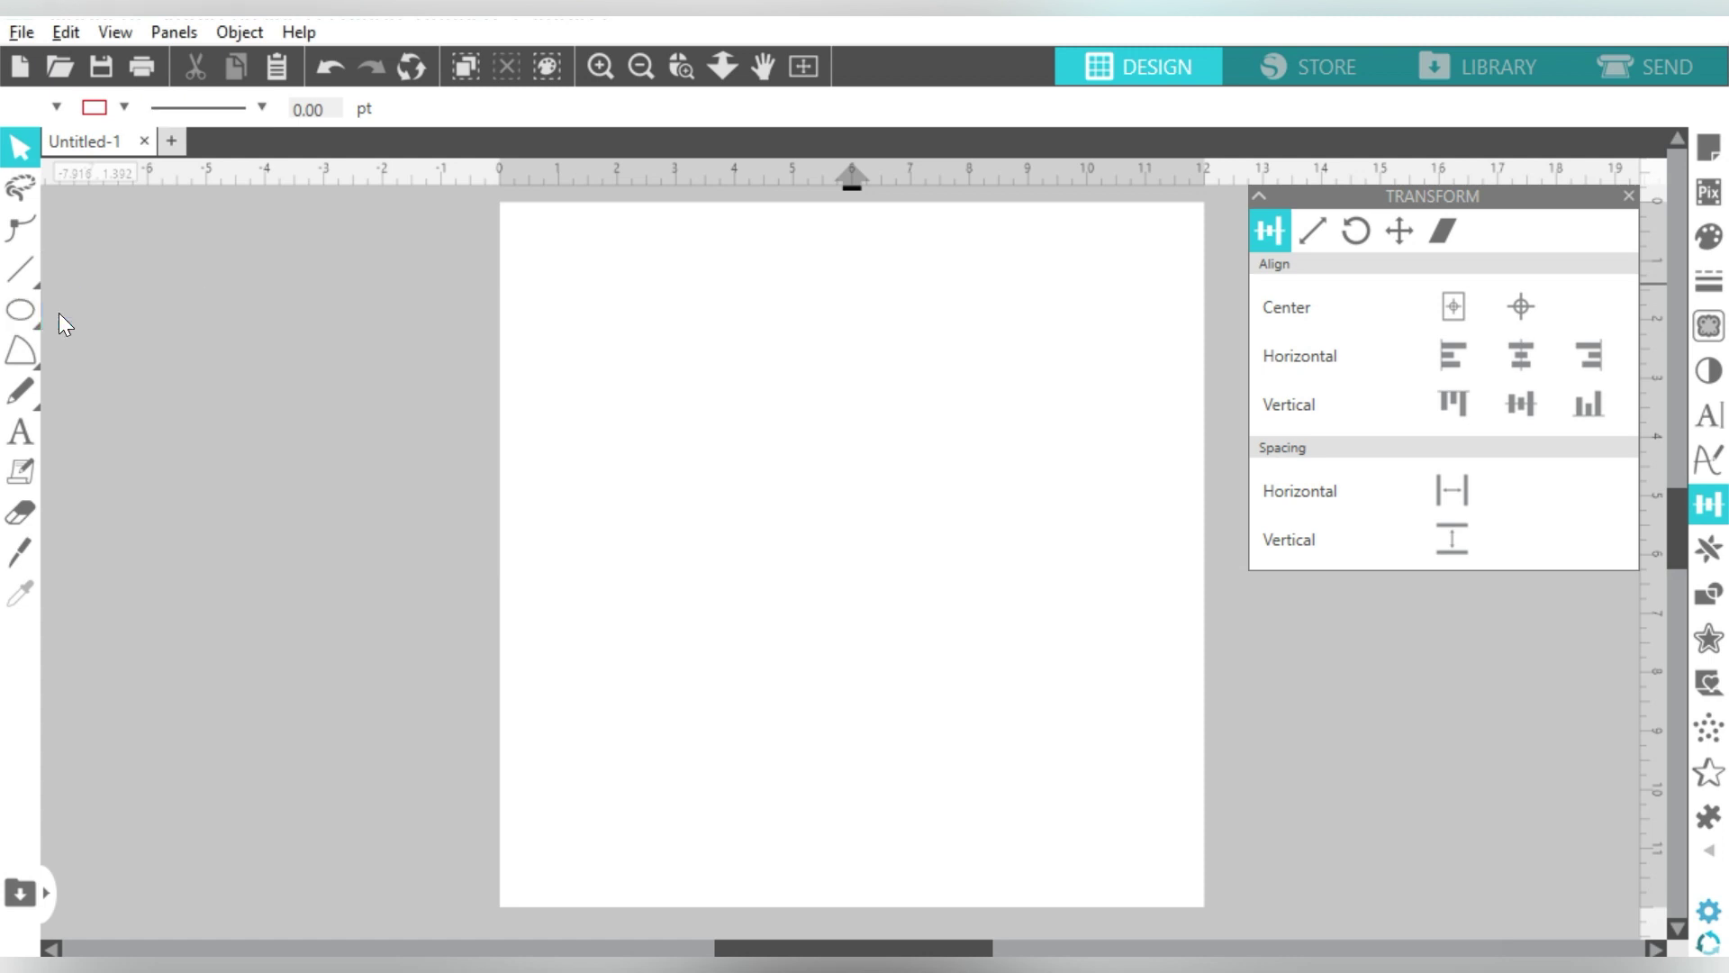
Draw a small square on the upper left and a circle beside it.
drag(608, 327, 733, 453)
drag(20, 310, 134, 315)
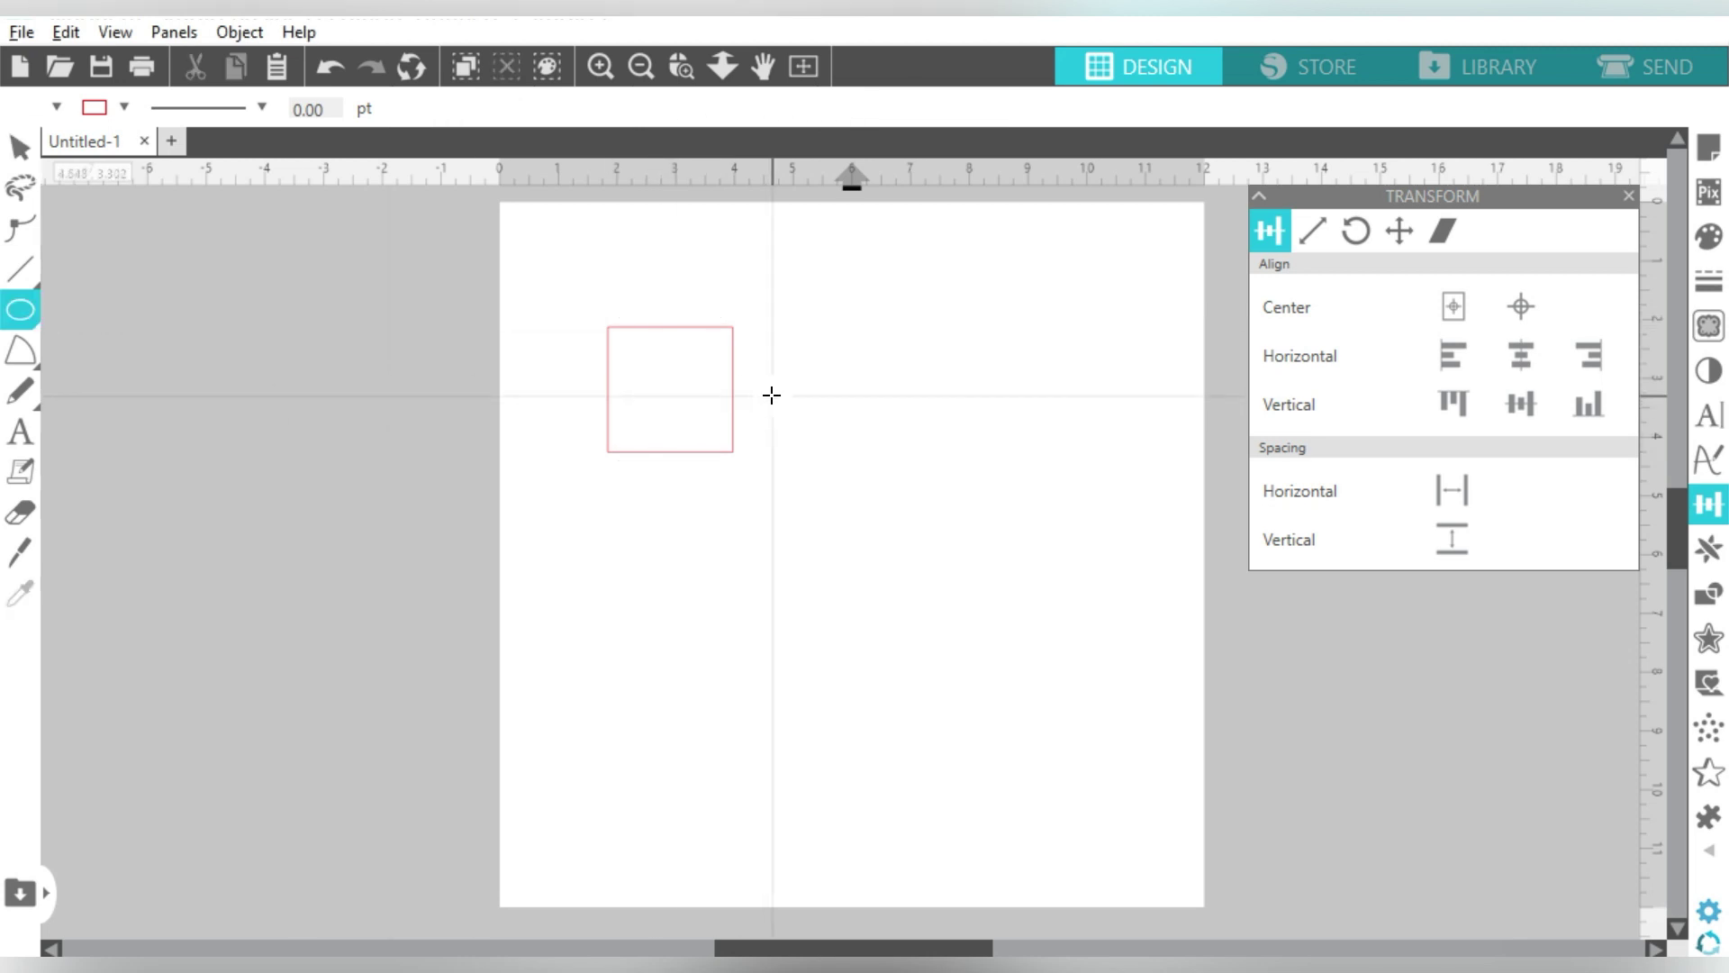
drag(772, 397, 893, 532)
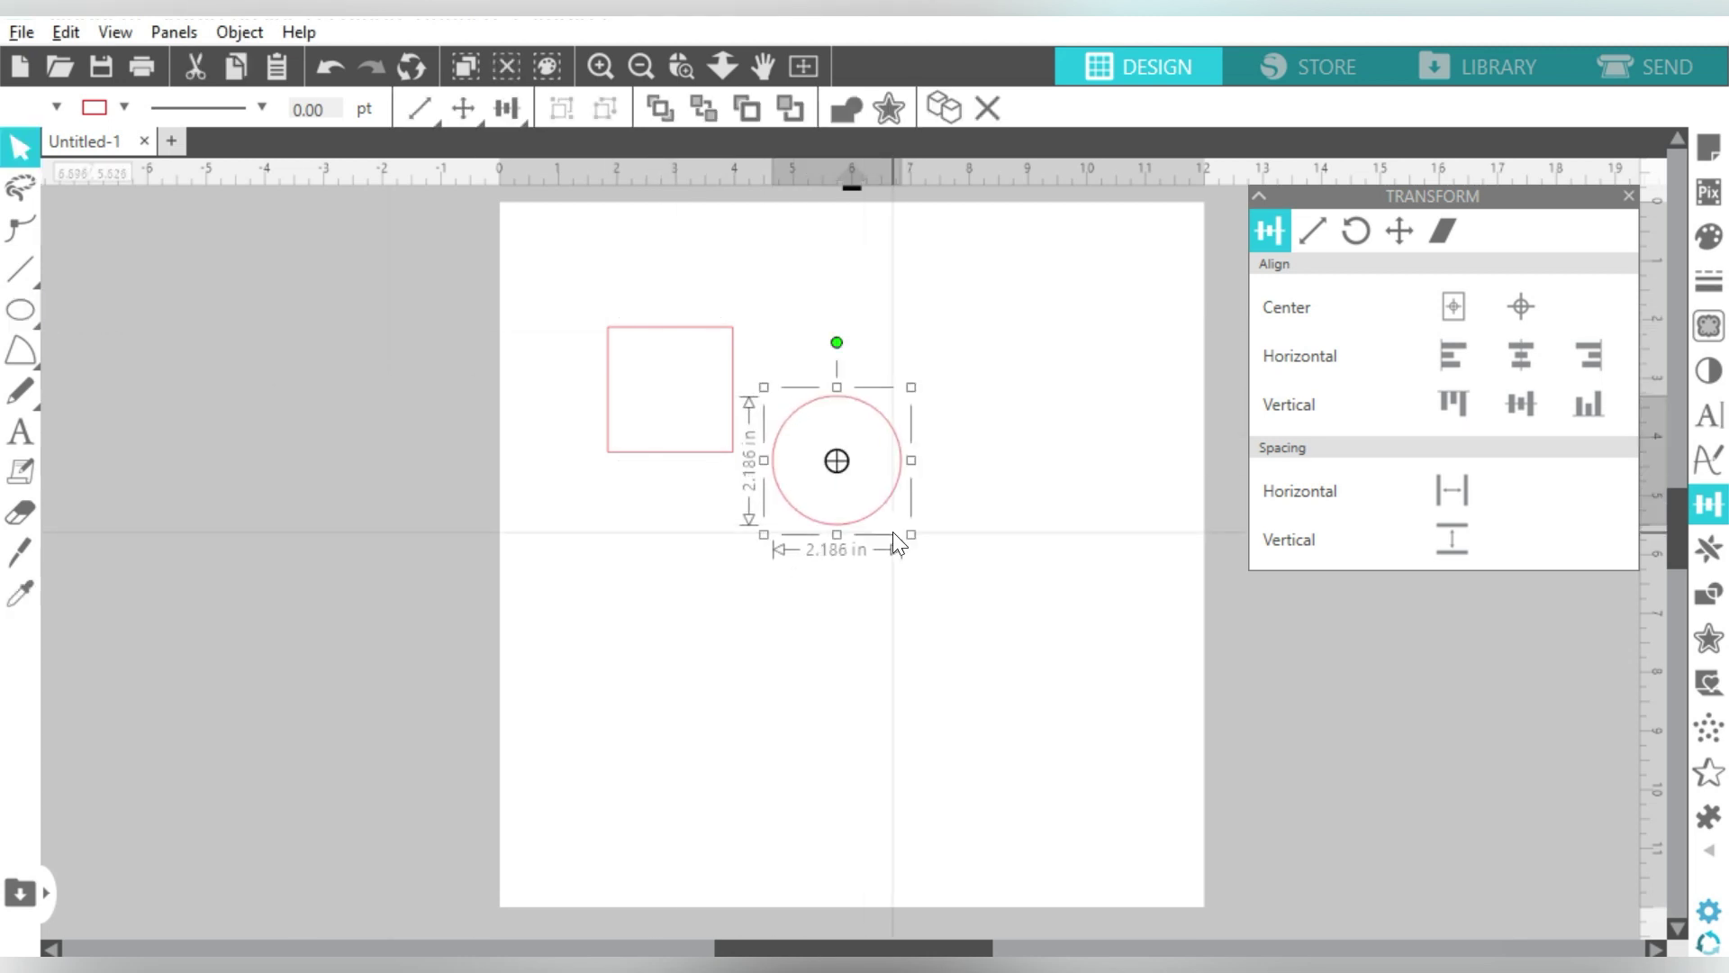
Group the square and circle, enlarge them together, then ungroup them.
drag(965, 279, 601, 565)
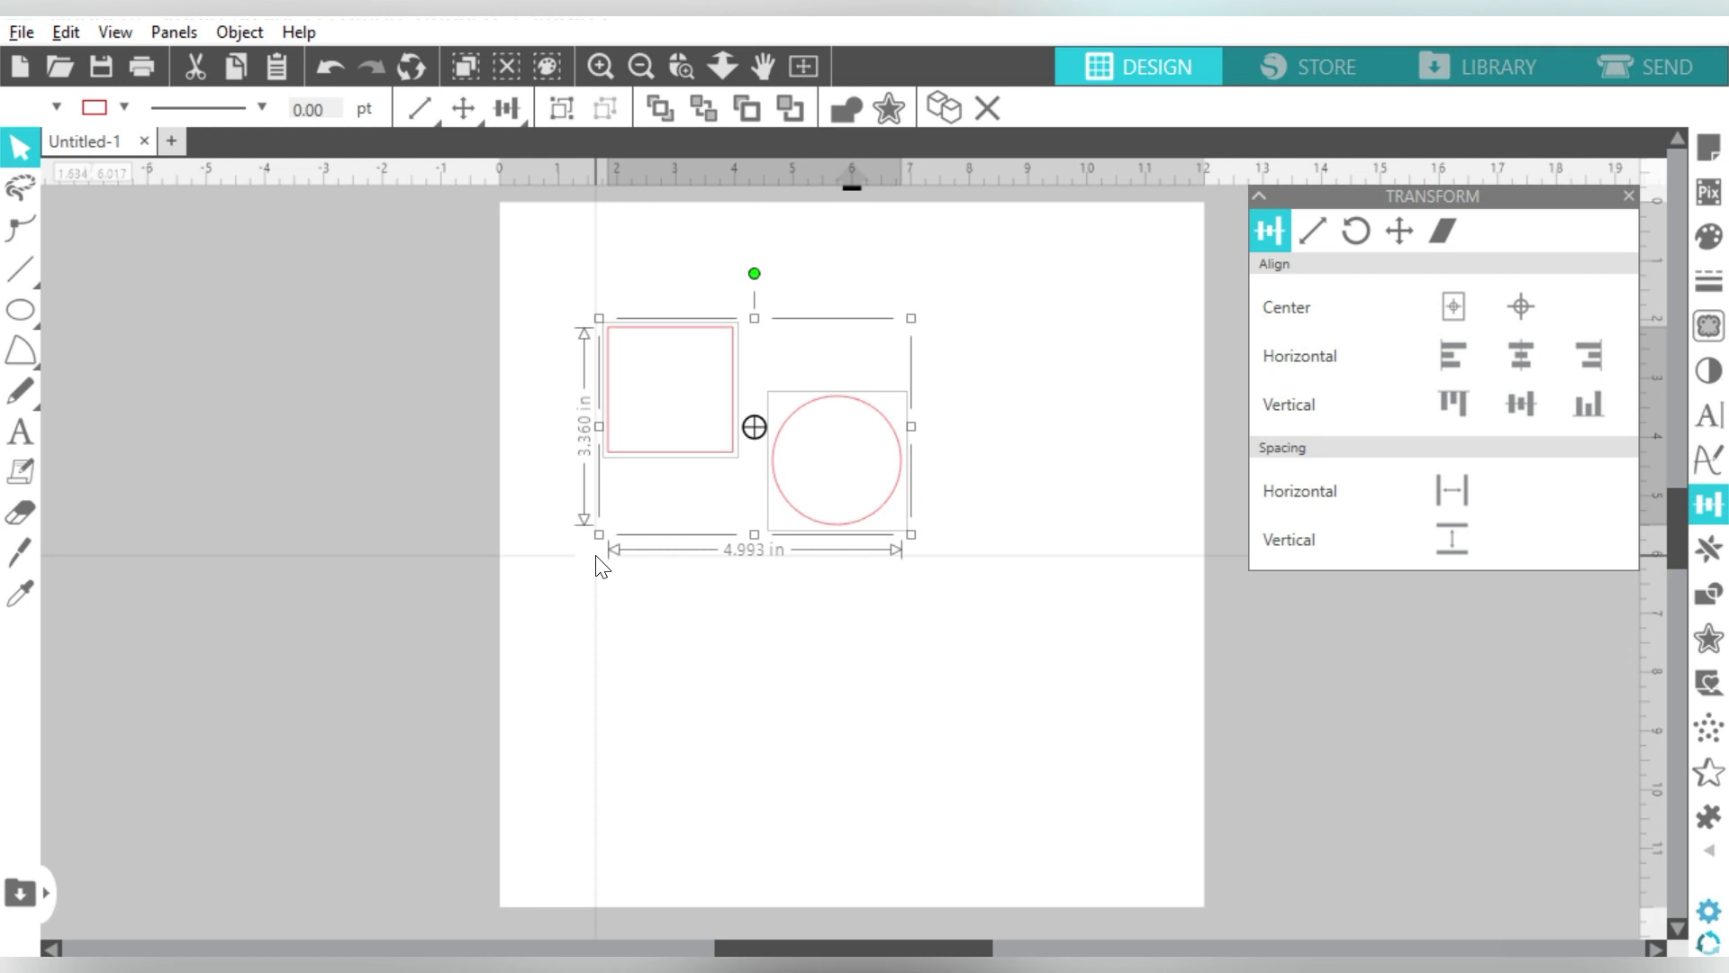
key(i)
key(Escape)
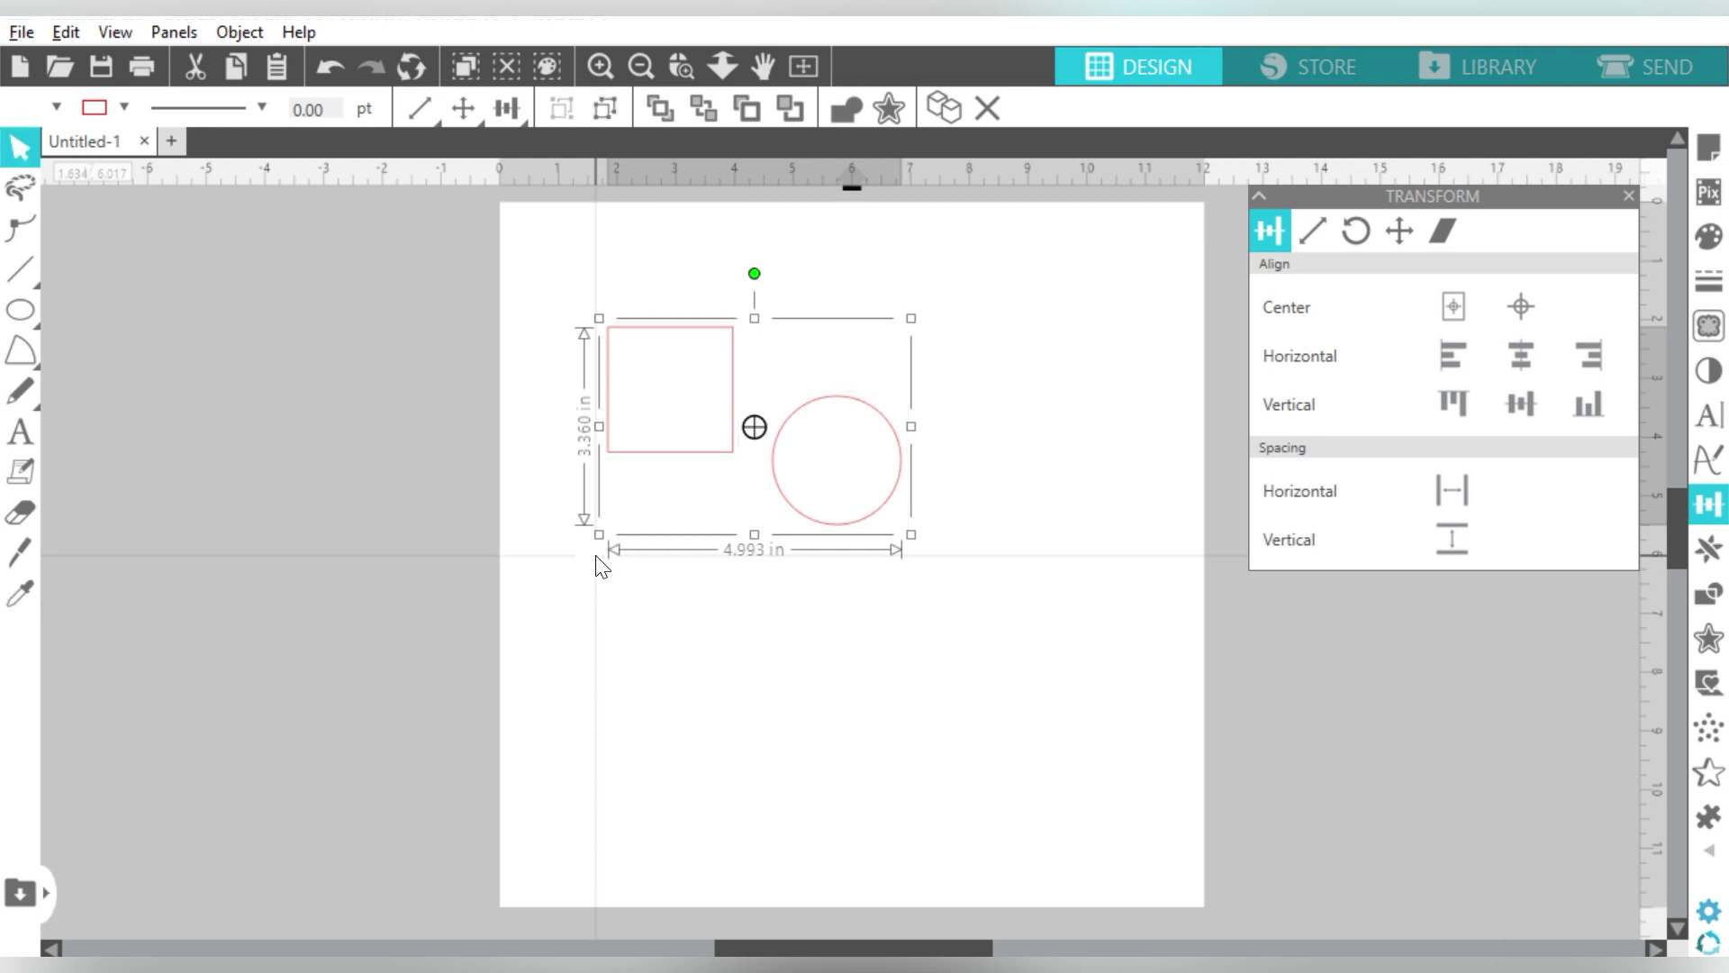
drag(811, 532, 1012, 646)
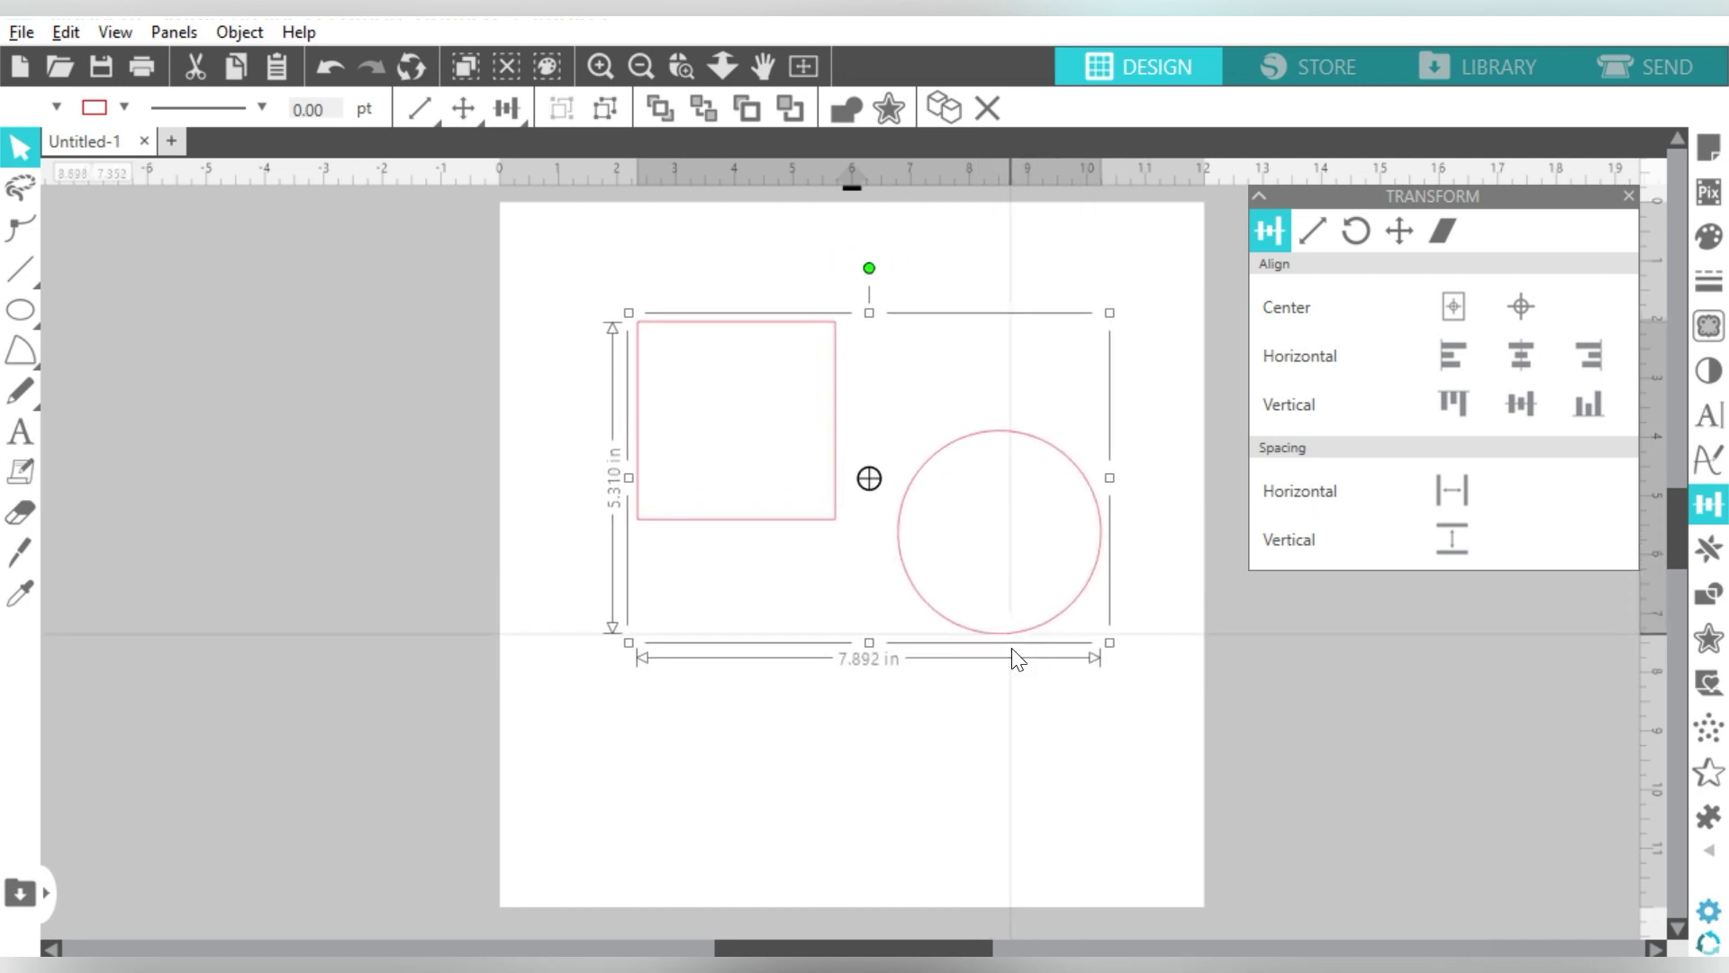
click(1026, 737)
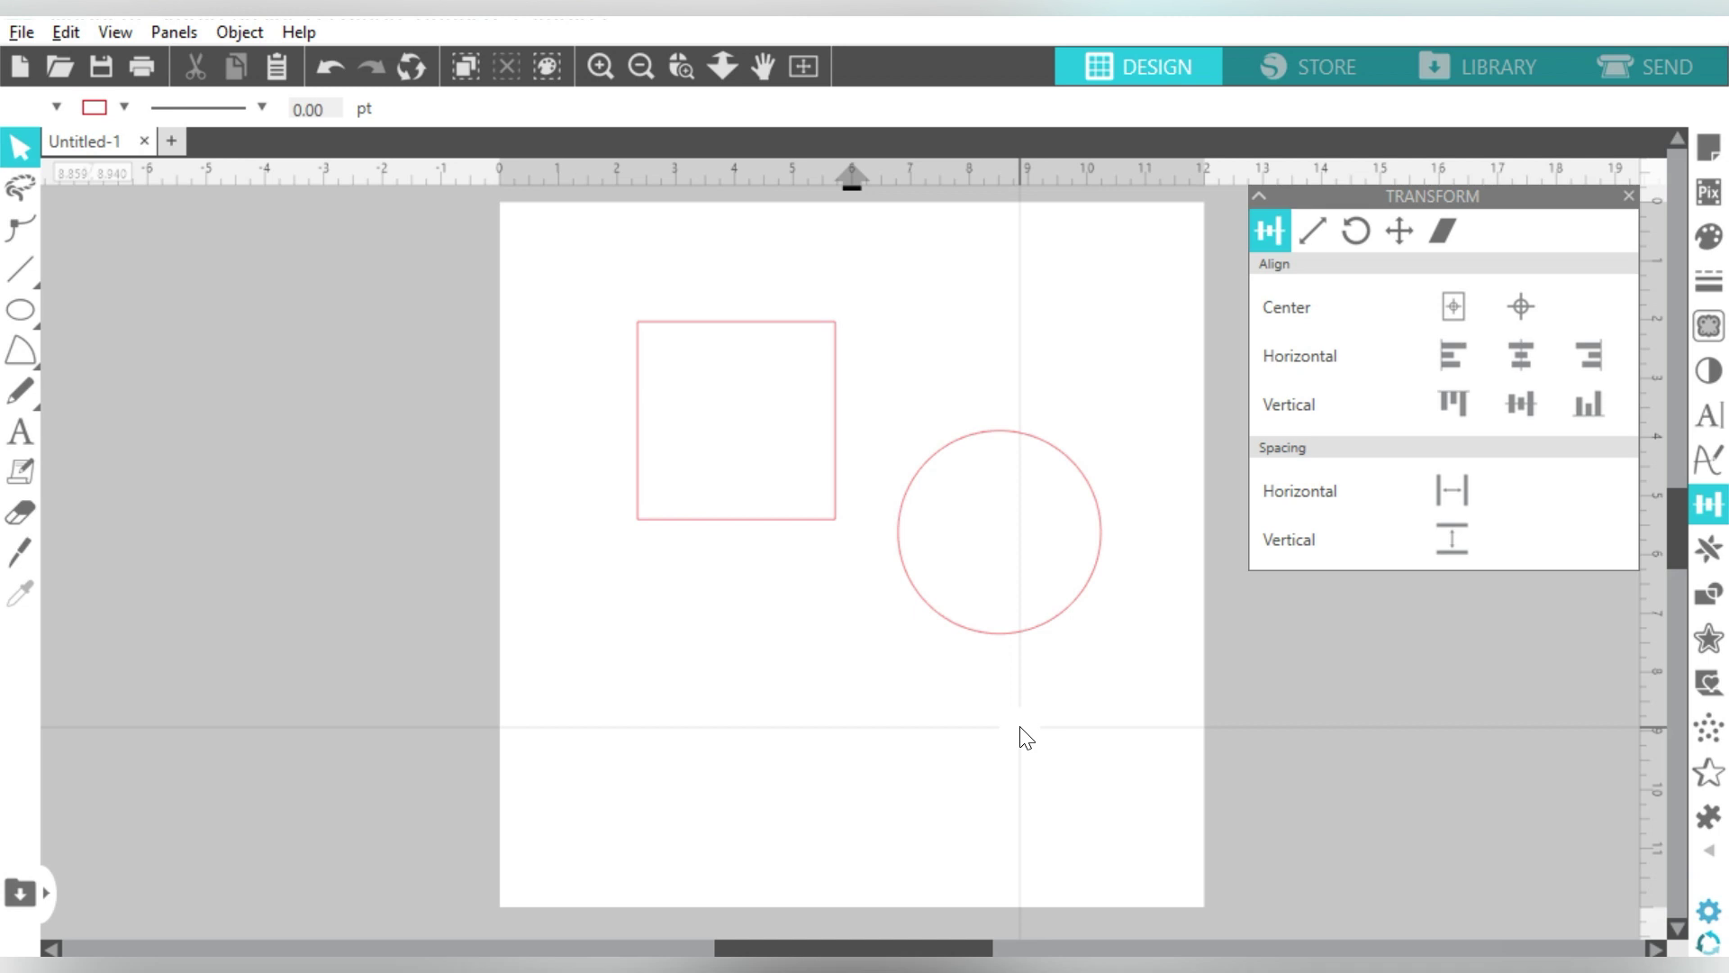
click(1019, 638)
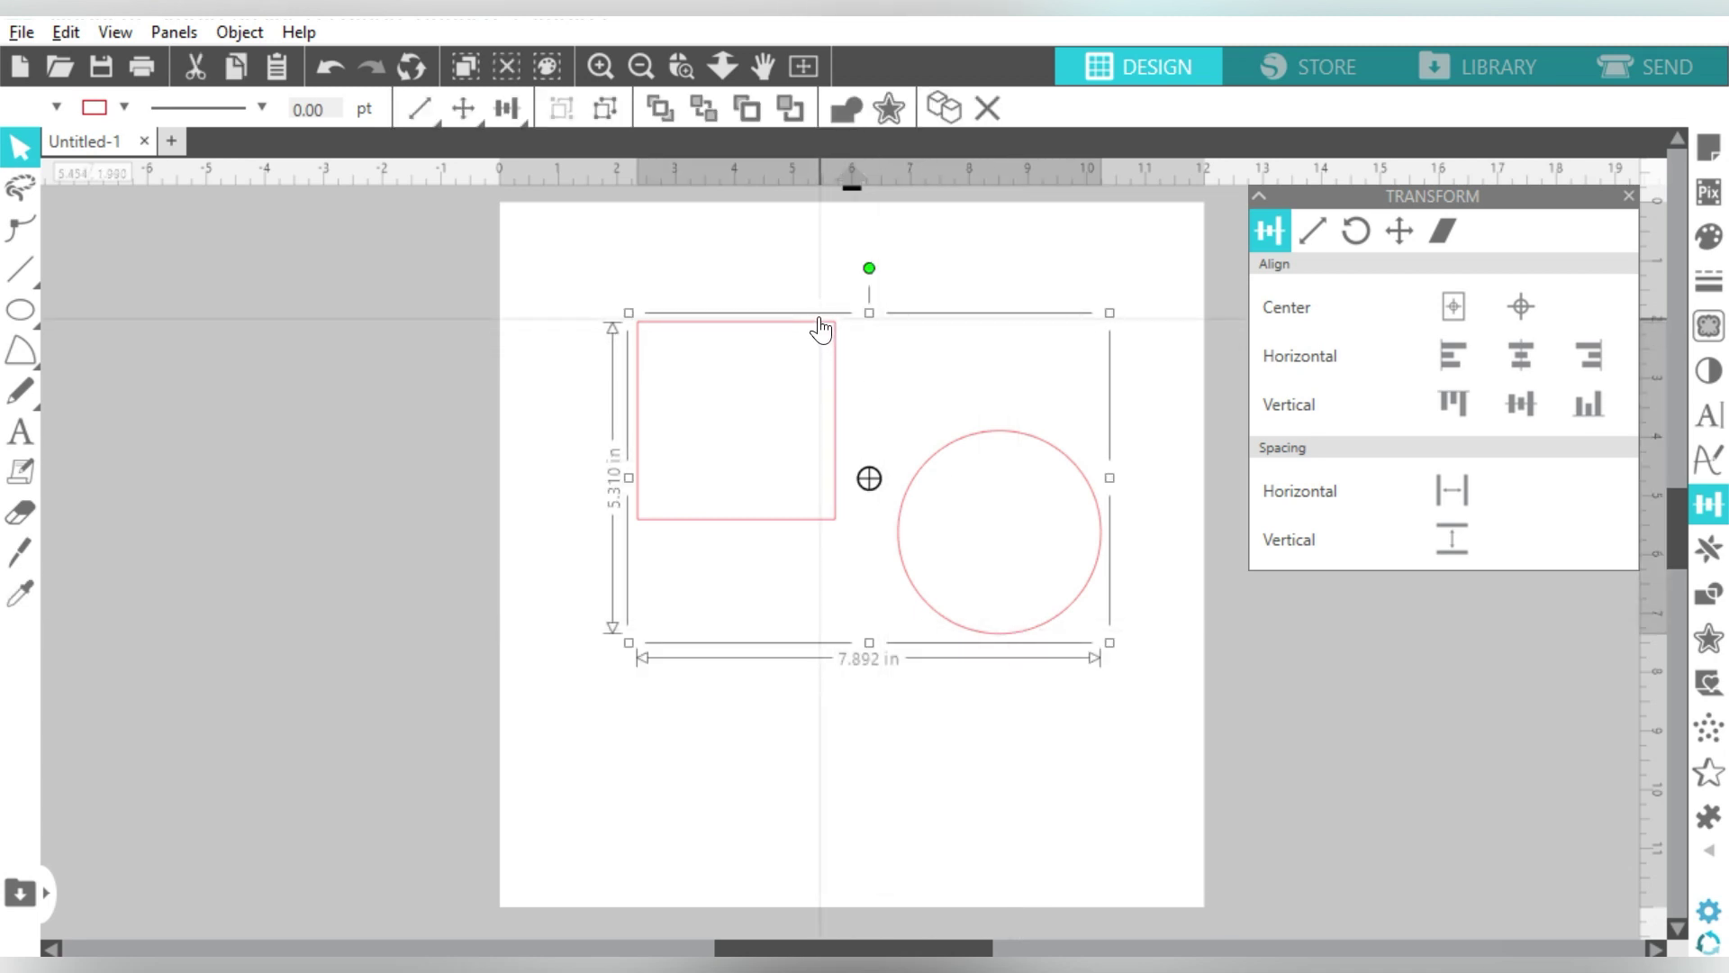
click(605, 111)
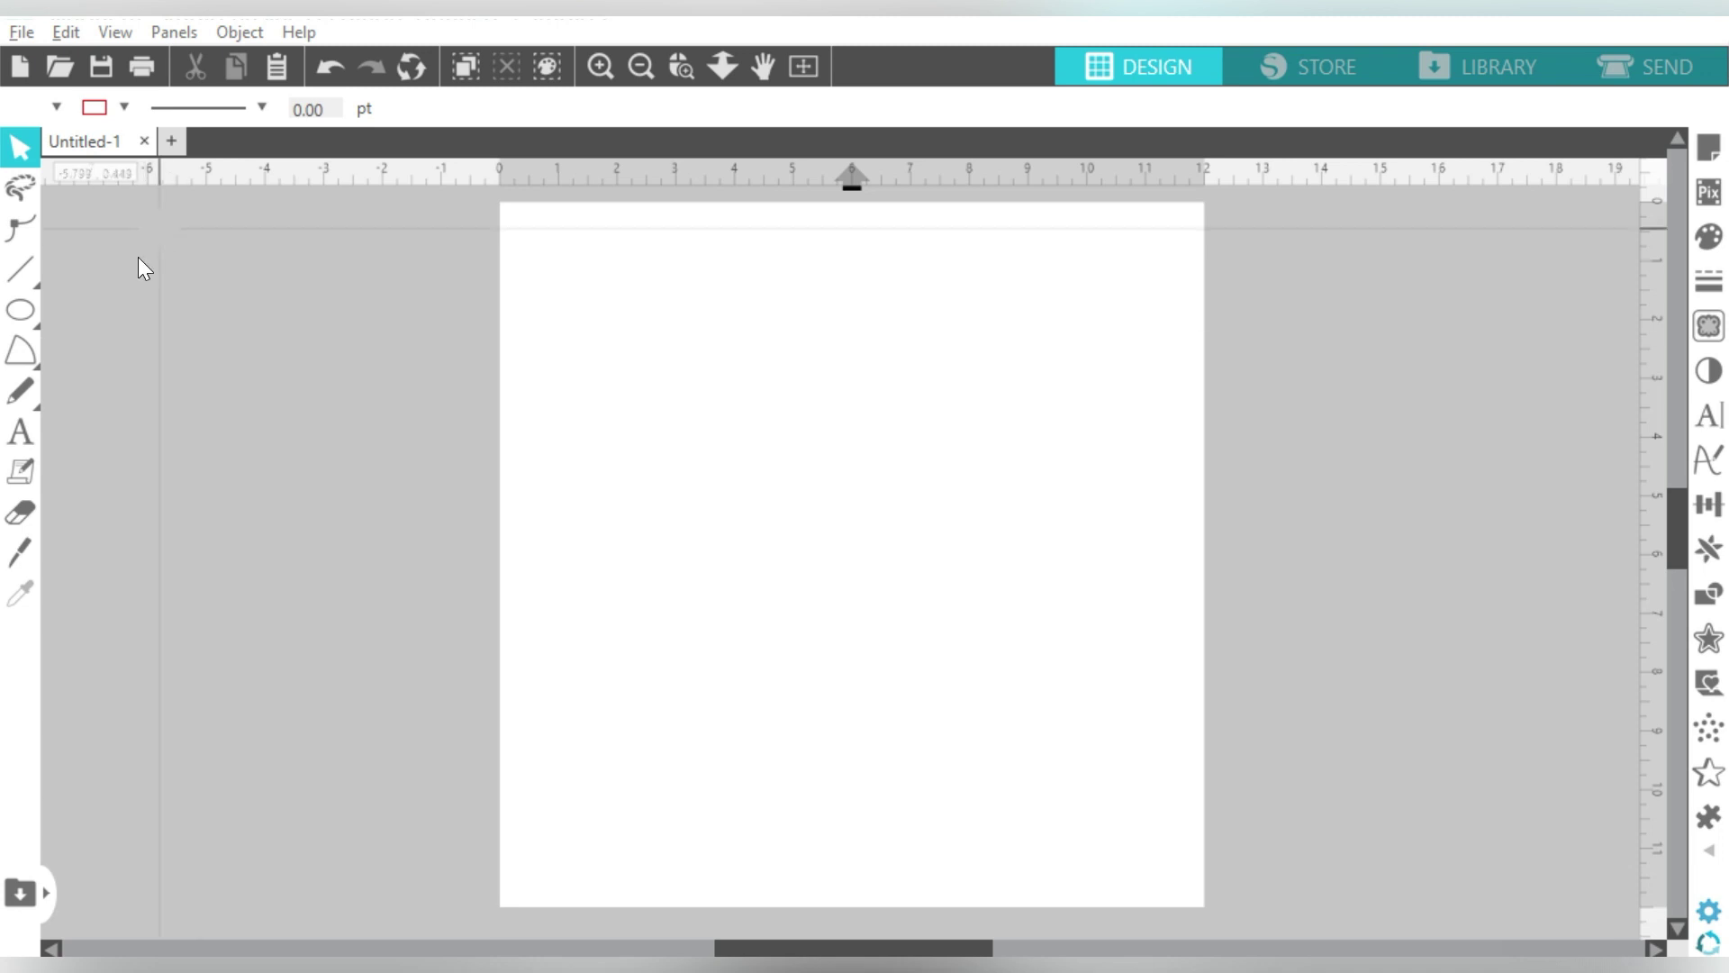
Add the text 'weld' on the page and enlarge it across the page.
click(18, 432)
click(660, 484)
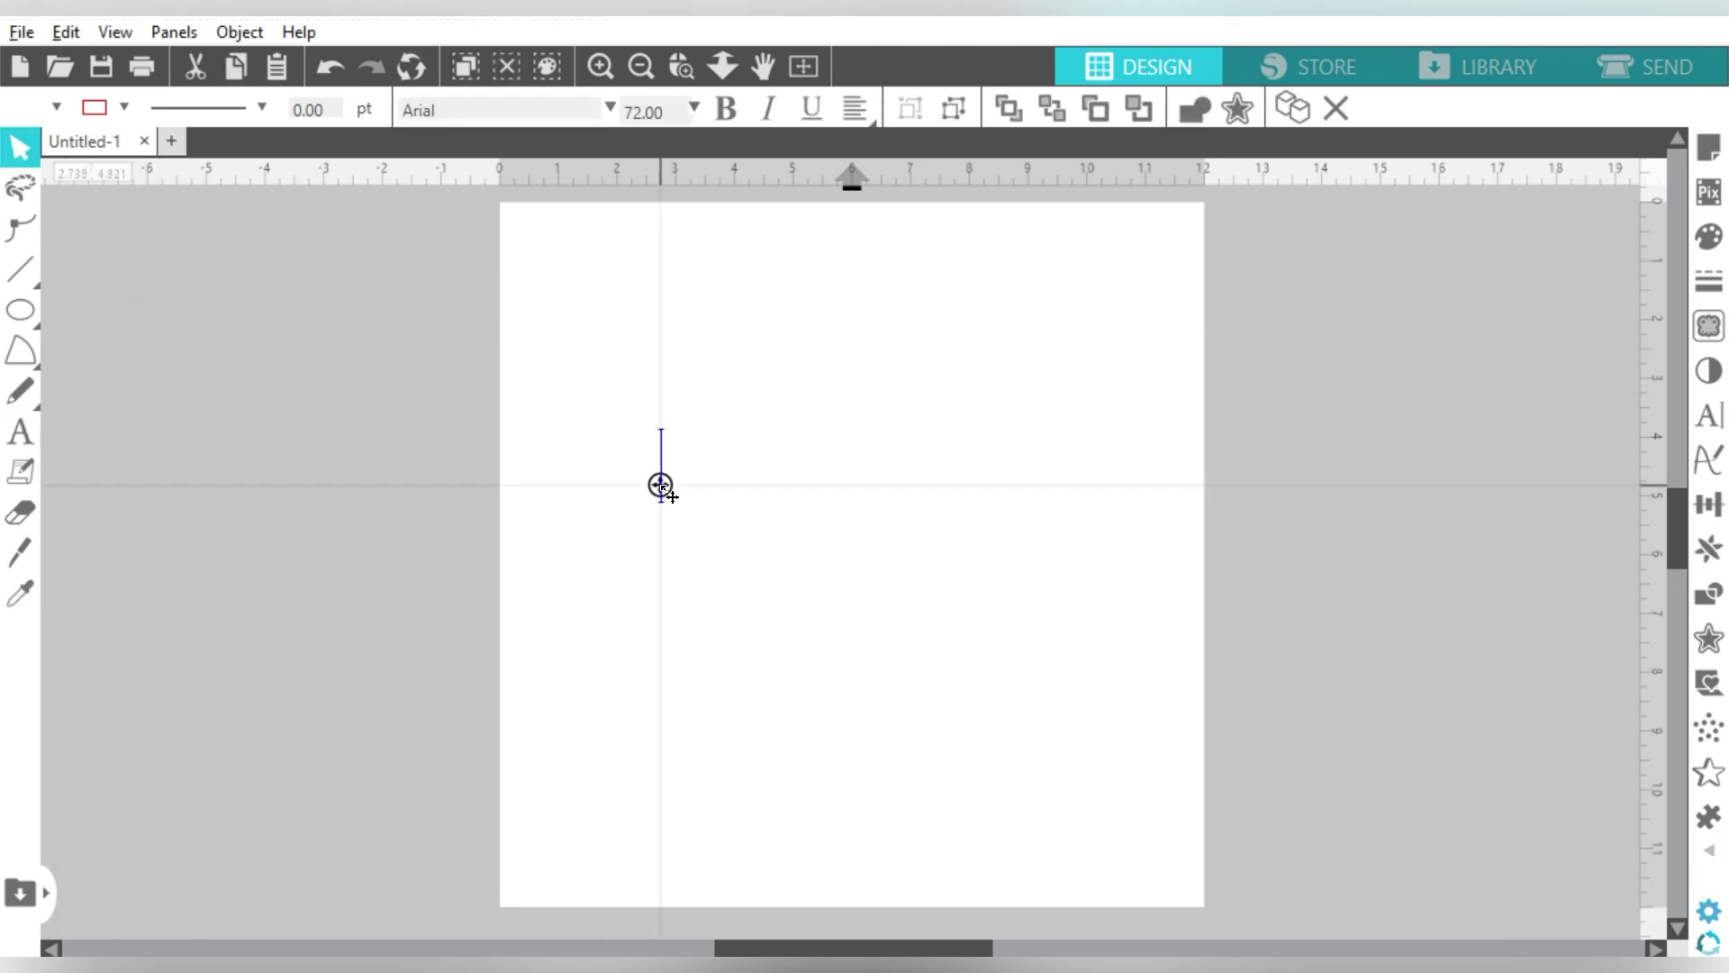
text(text)
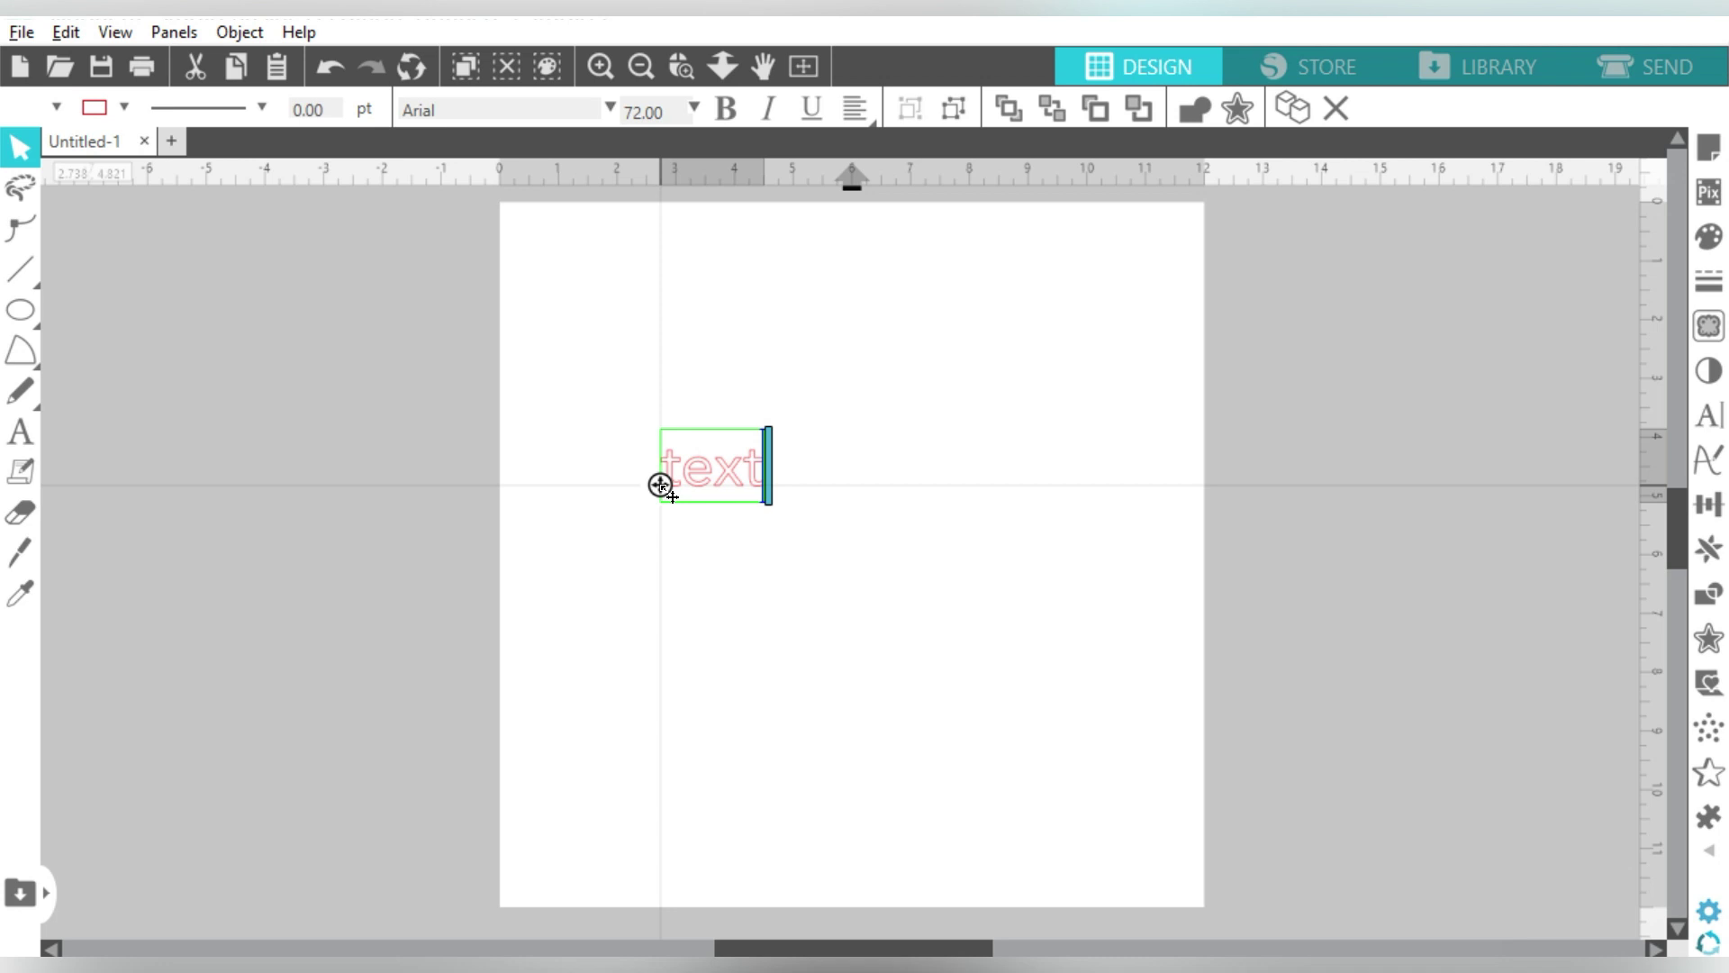
key(BackSpace)
key(BackSpace)
key(BackSpace)
key(BackSpace)
text(weld)
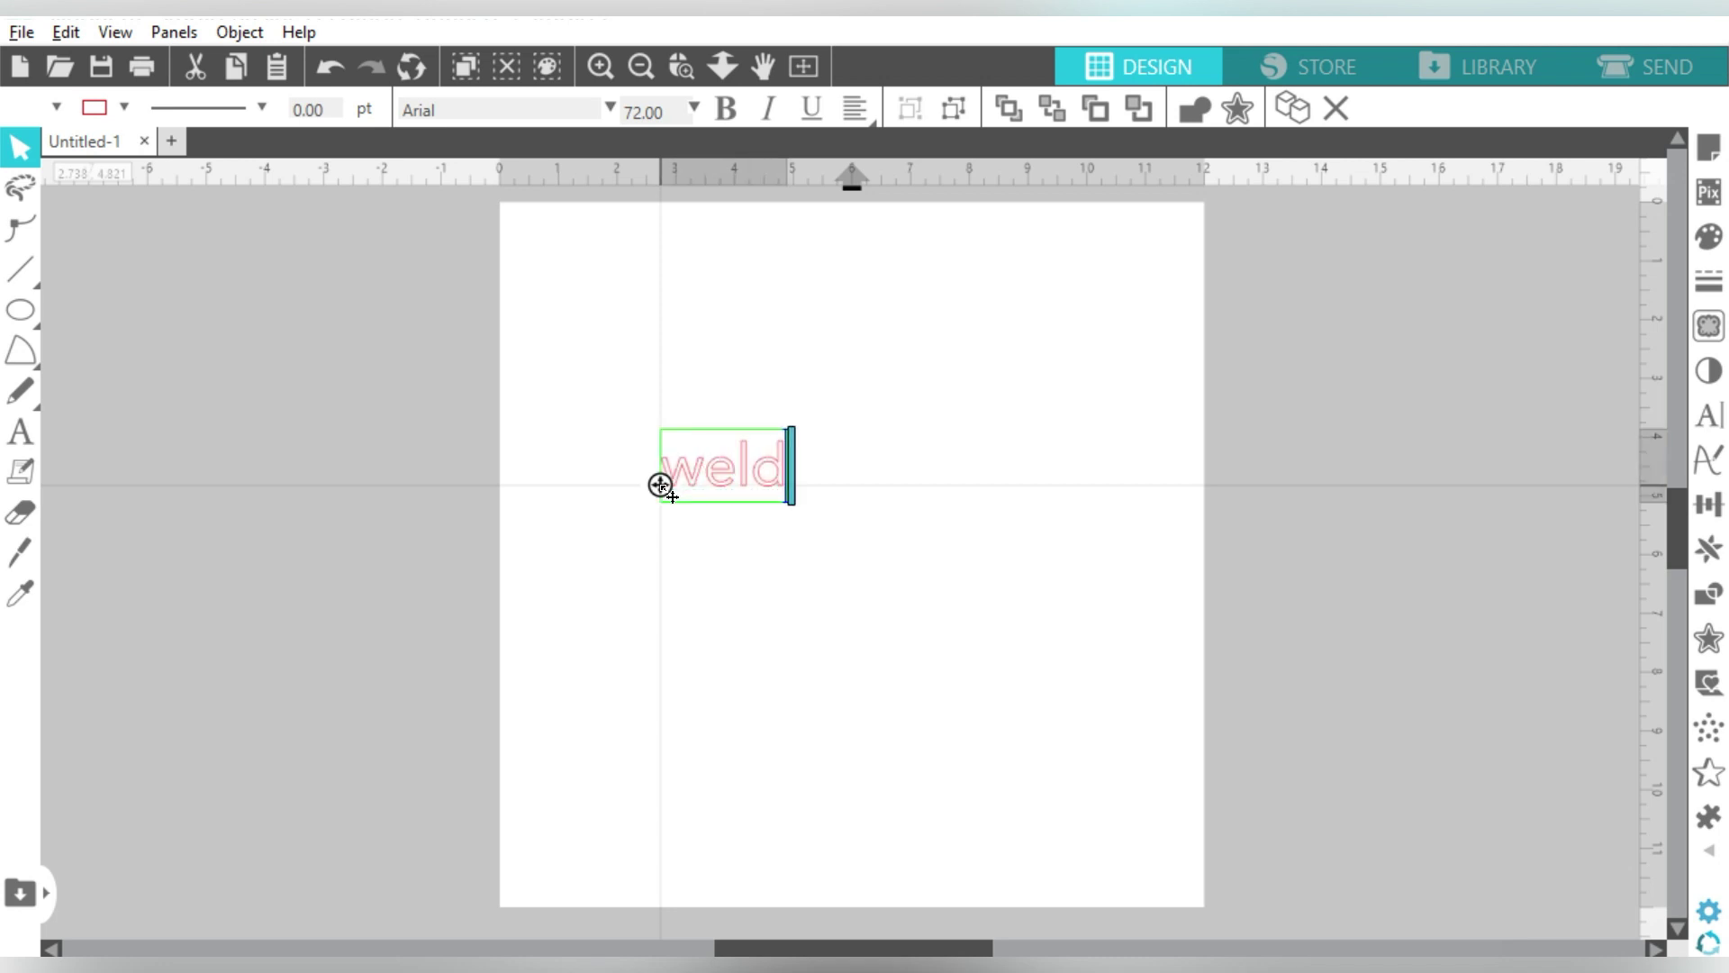
click(766, 576)
drag(776, 494, 1140, 718)
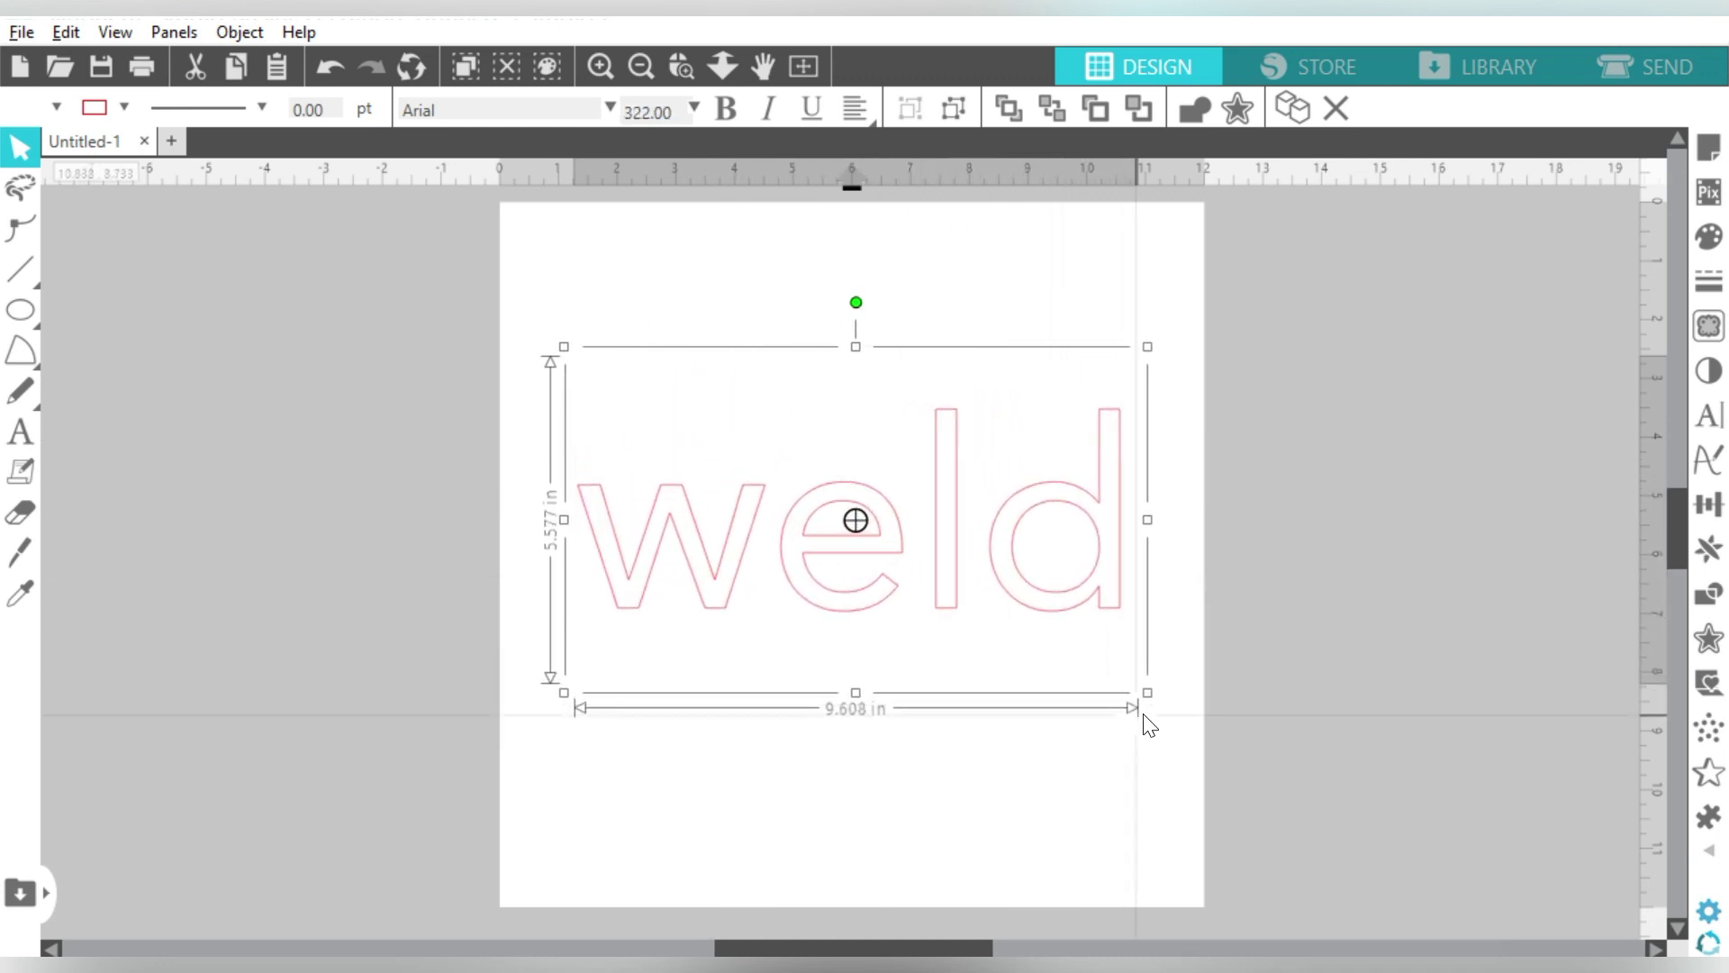
Change the weld text to the 212 Moon Child Script font and shift it right.
click(1716, 421)
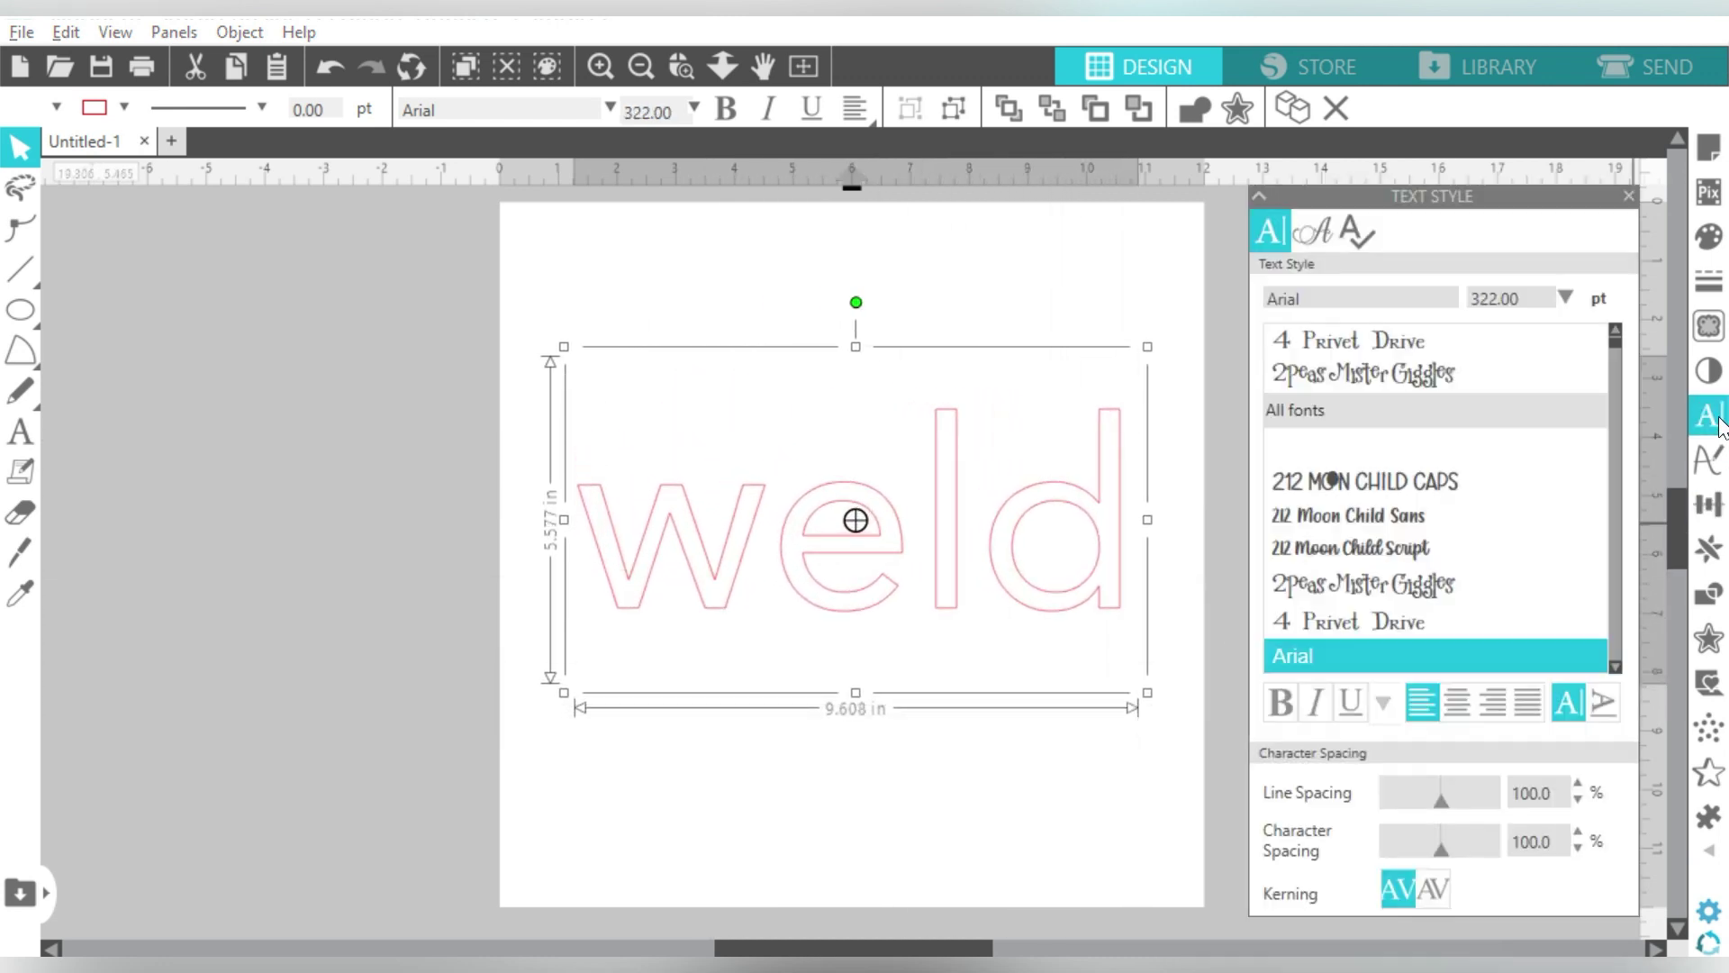
click(1400, 547)
click(1162, 399)
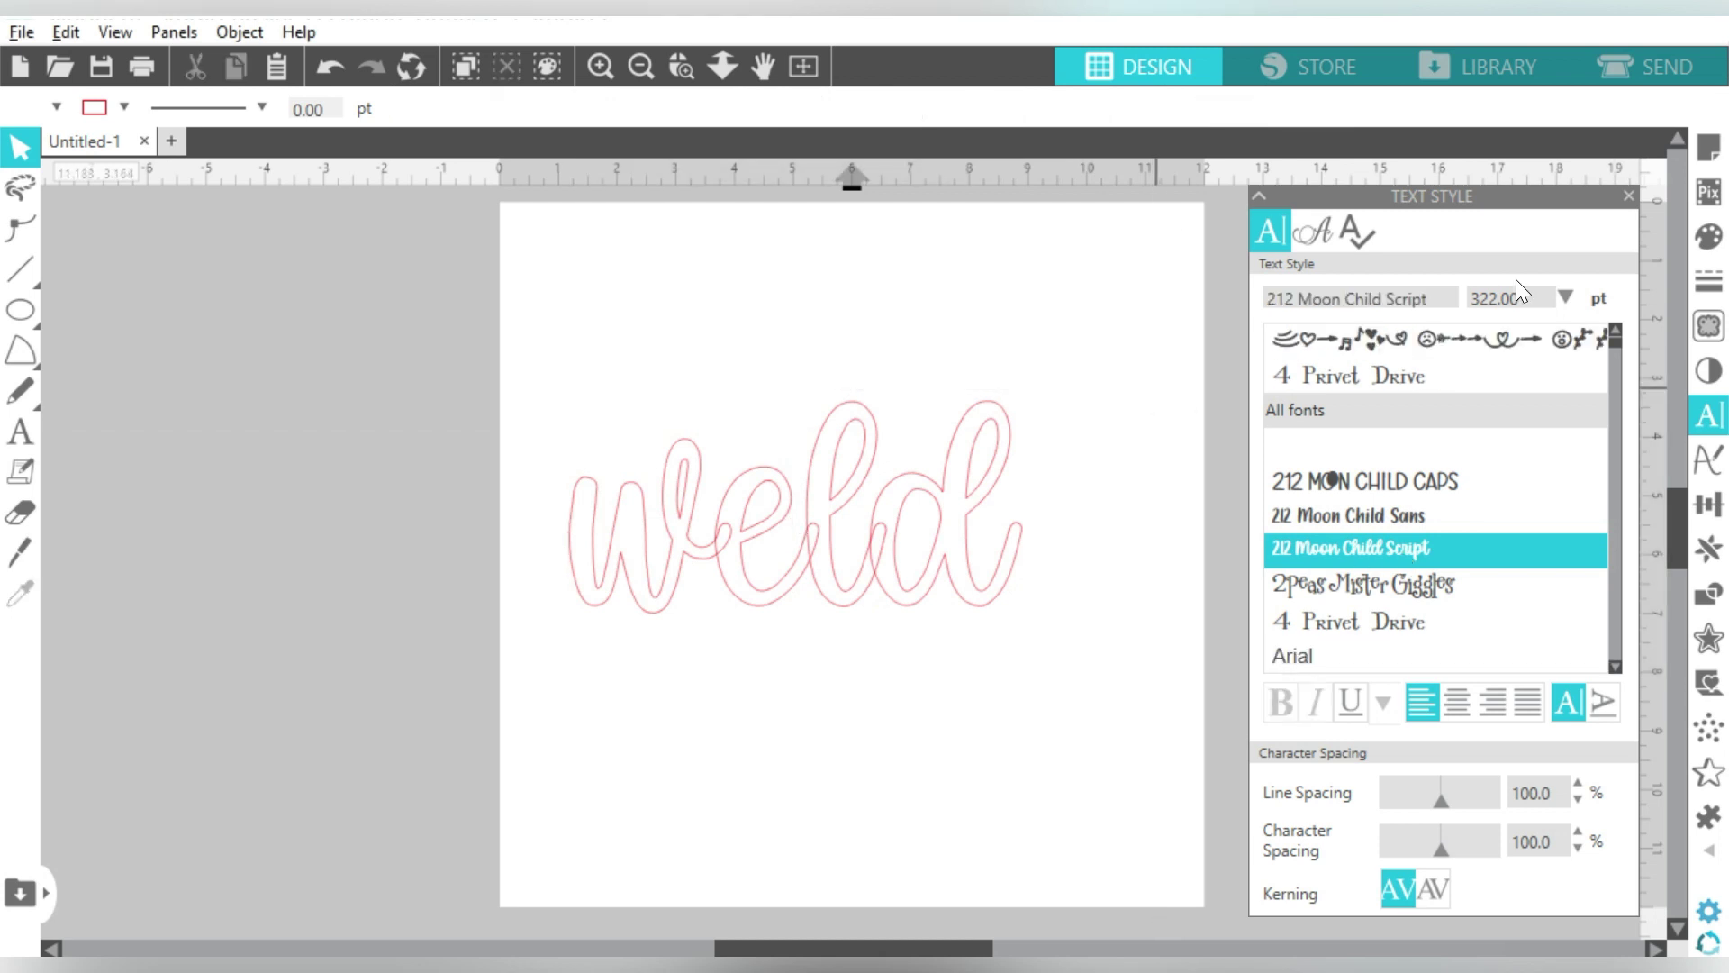
click(1628, 195)
drag(980, 473, 1045, 373)
Duplicate the weld text and move the copy up to overlap the original.
key(ctrl+d)
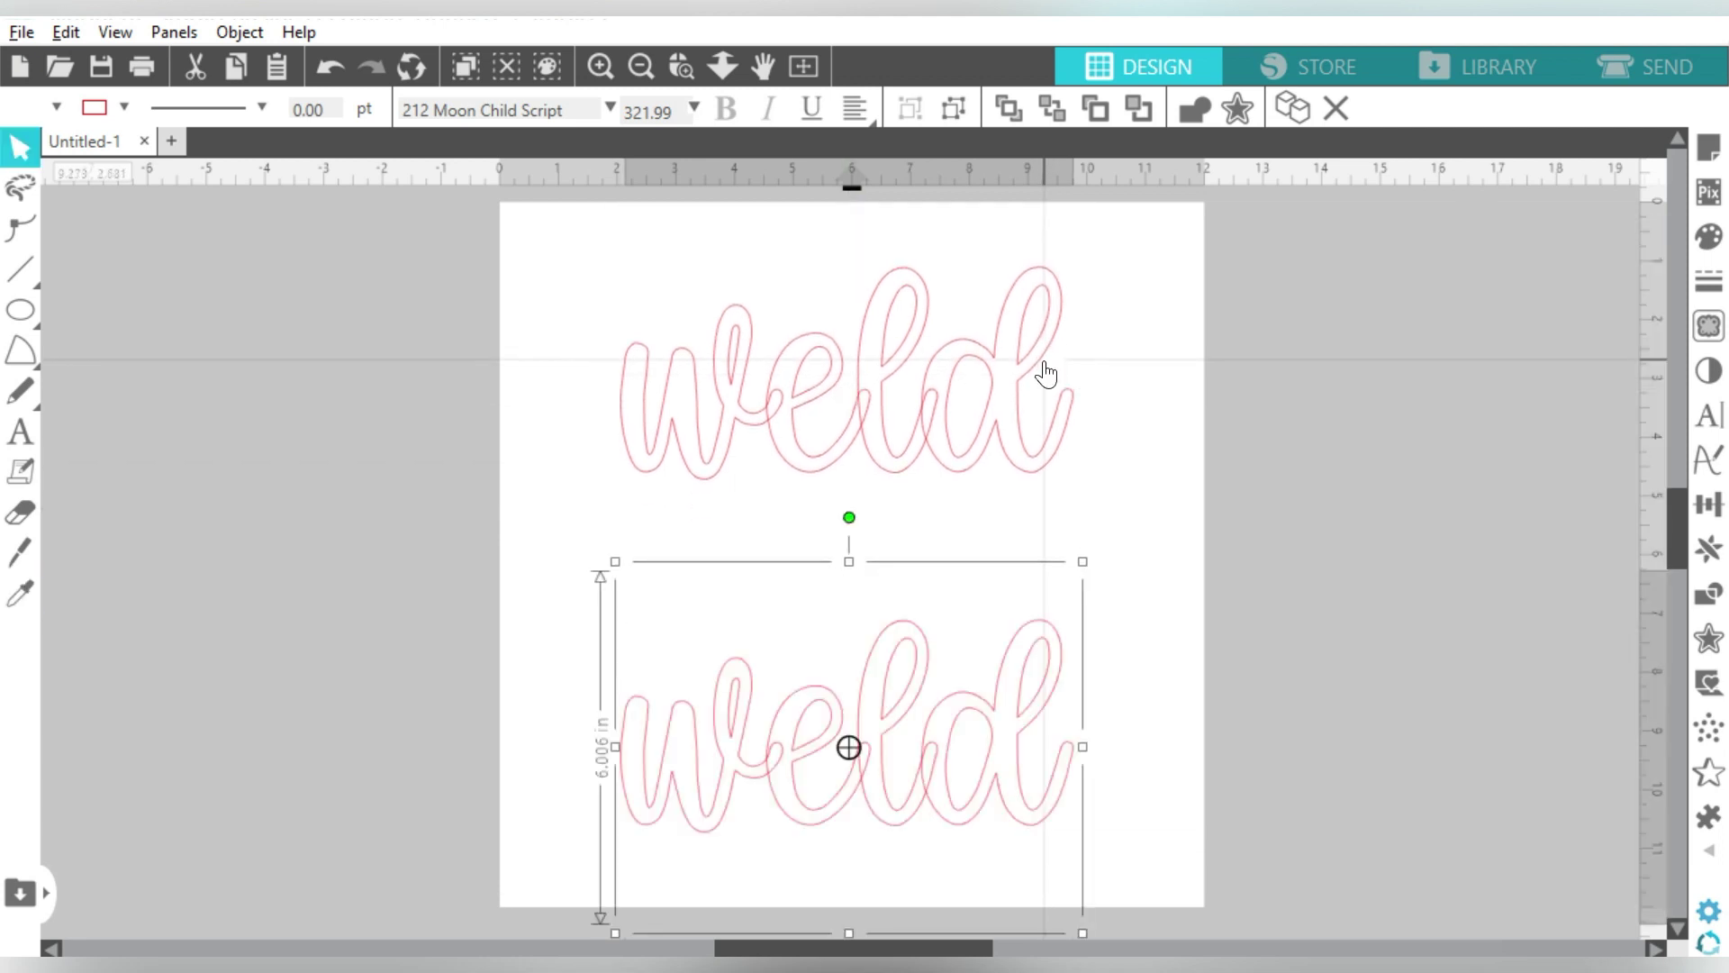
drag(1027, 649, 1028, 537)
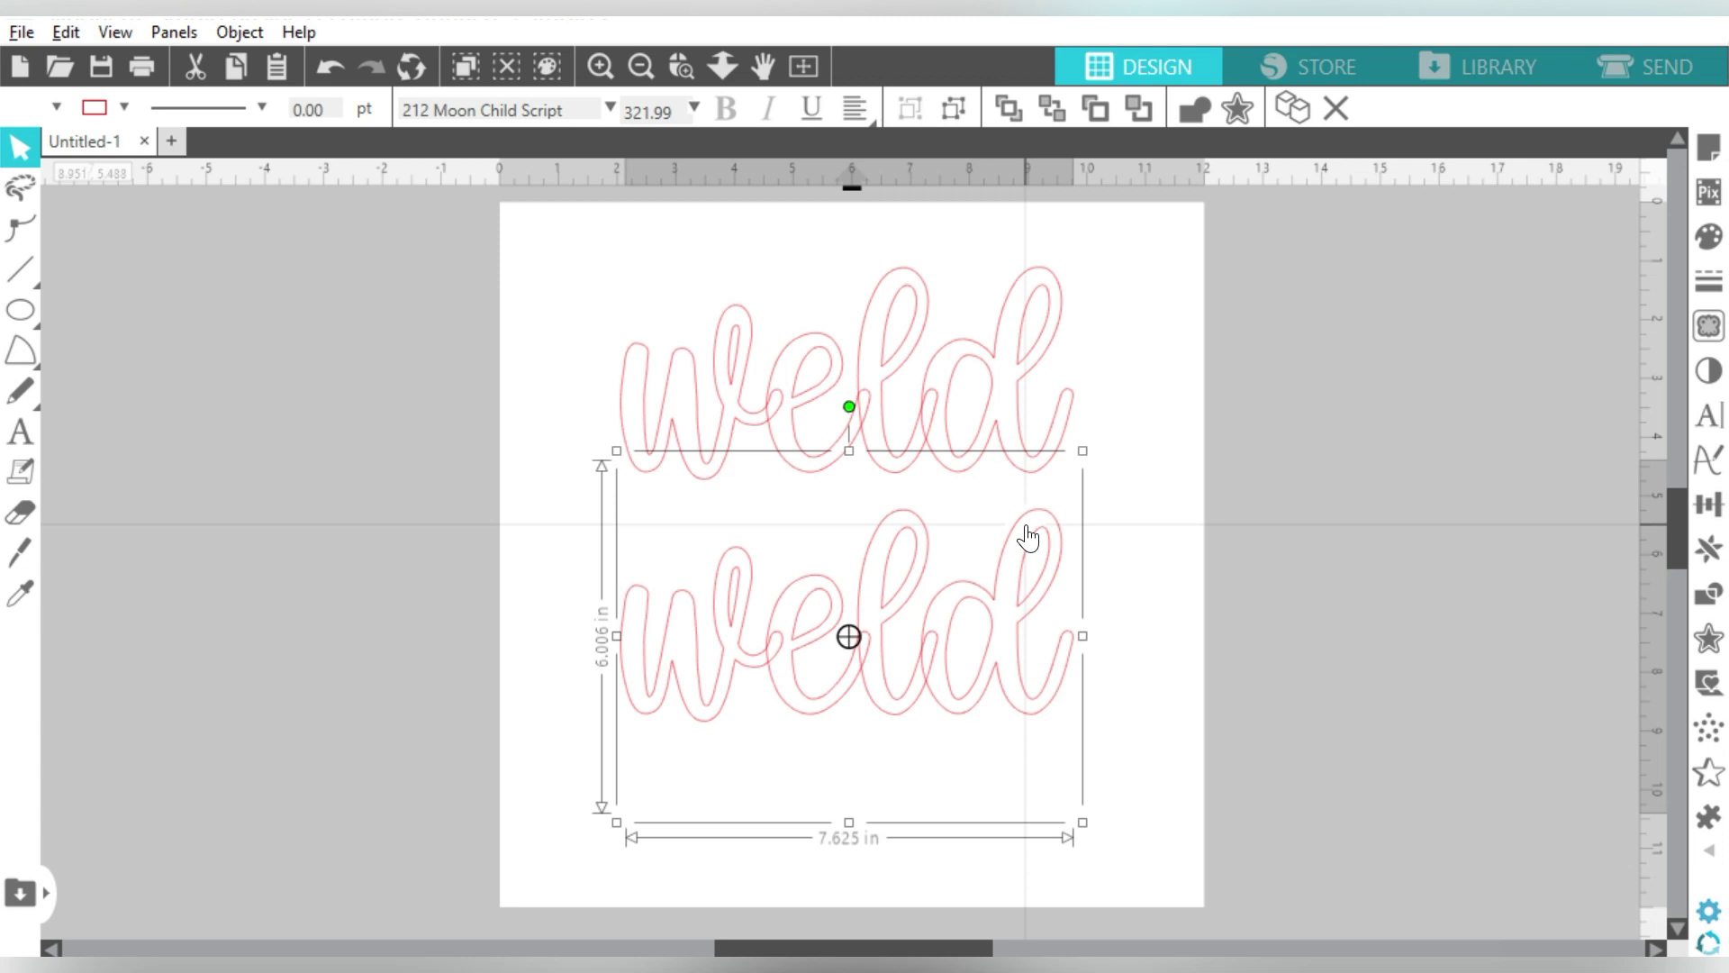
key(i)
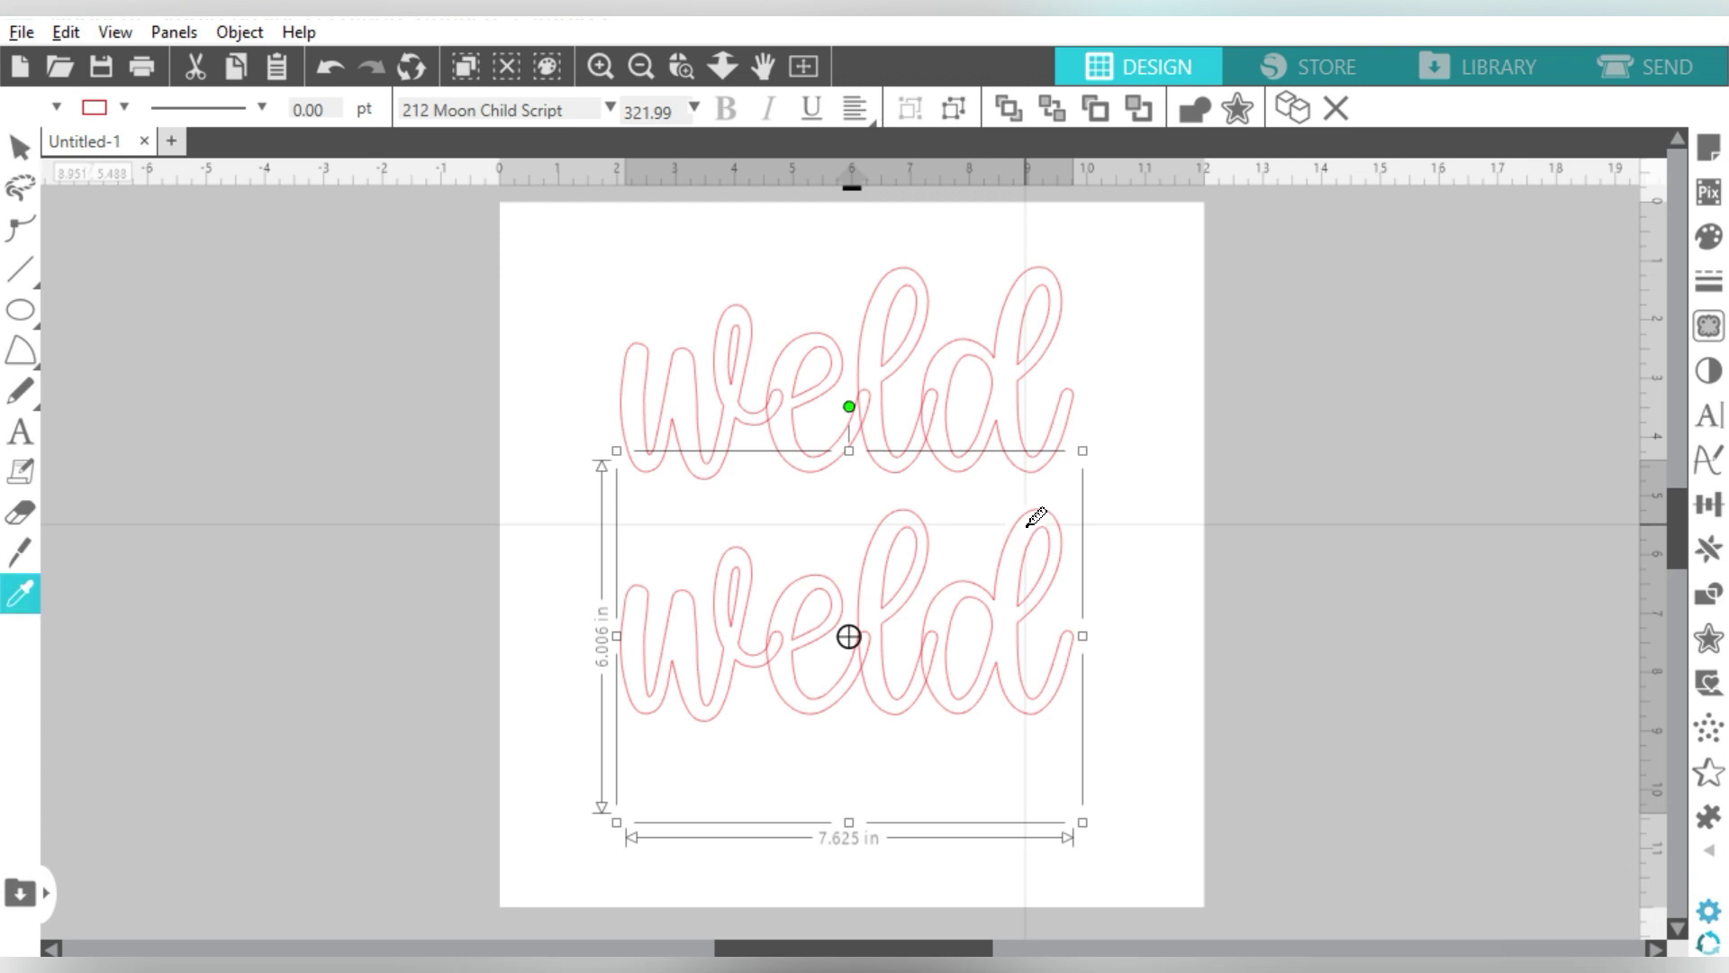
click(1036, 516)
key(v)
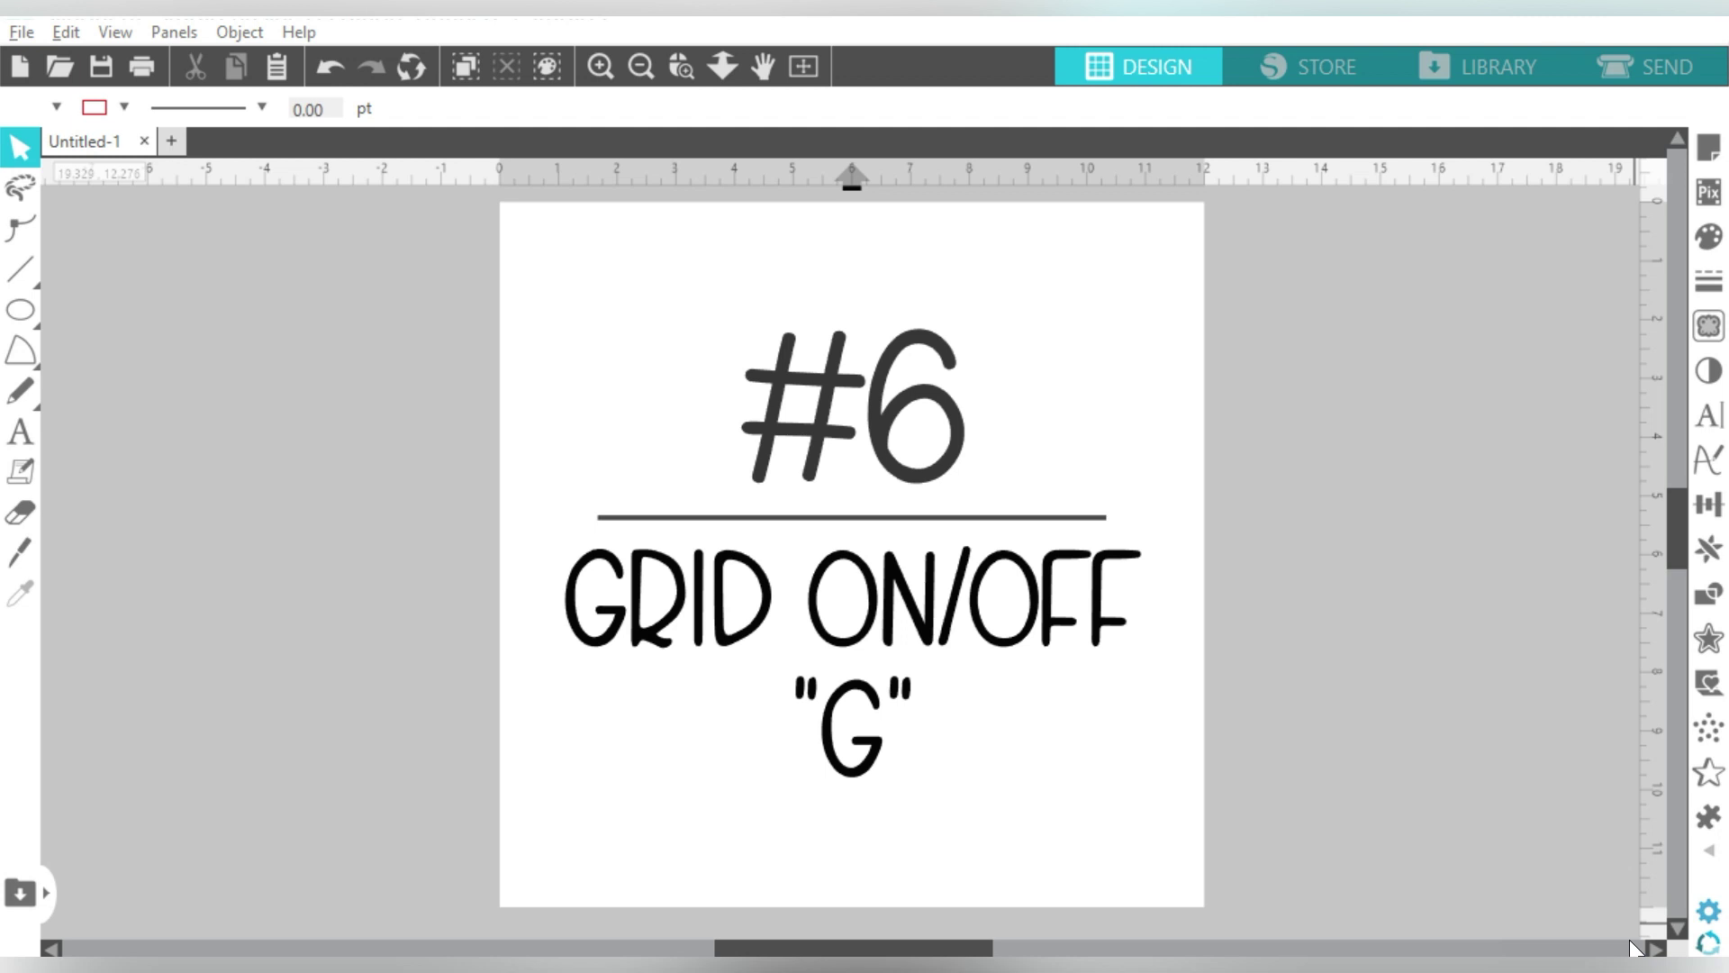
click(1711, 151)
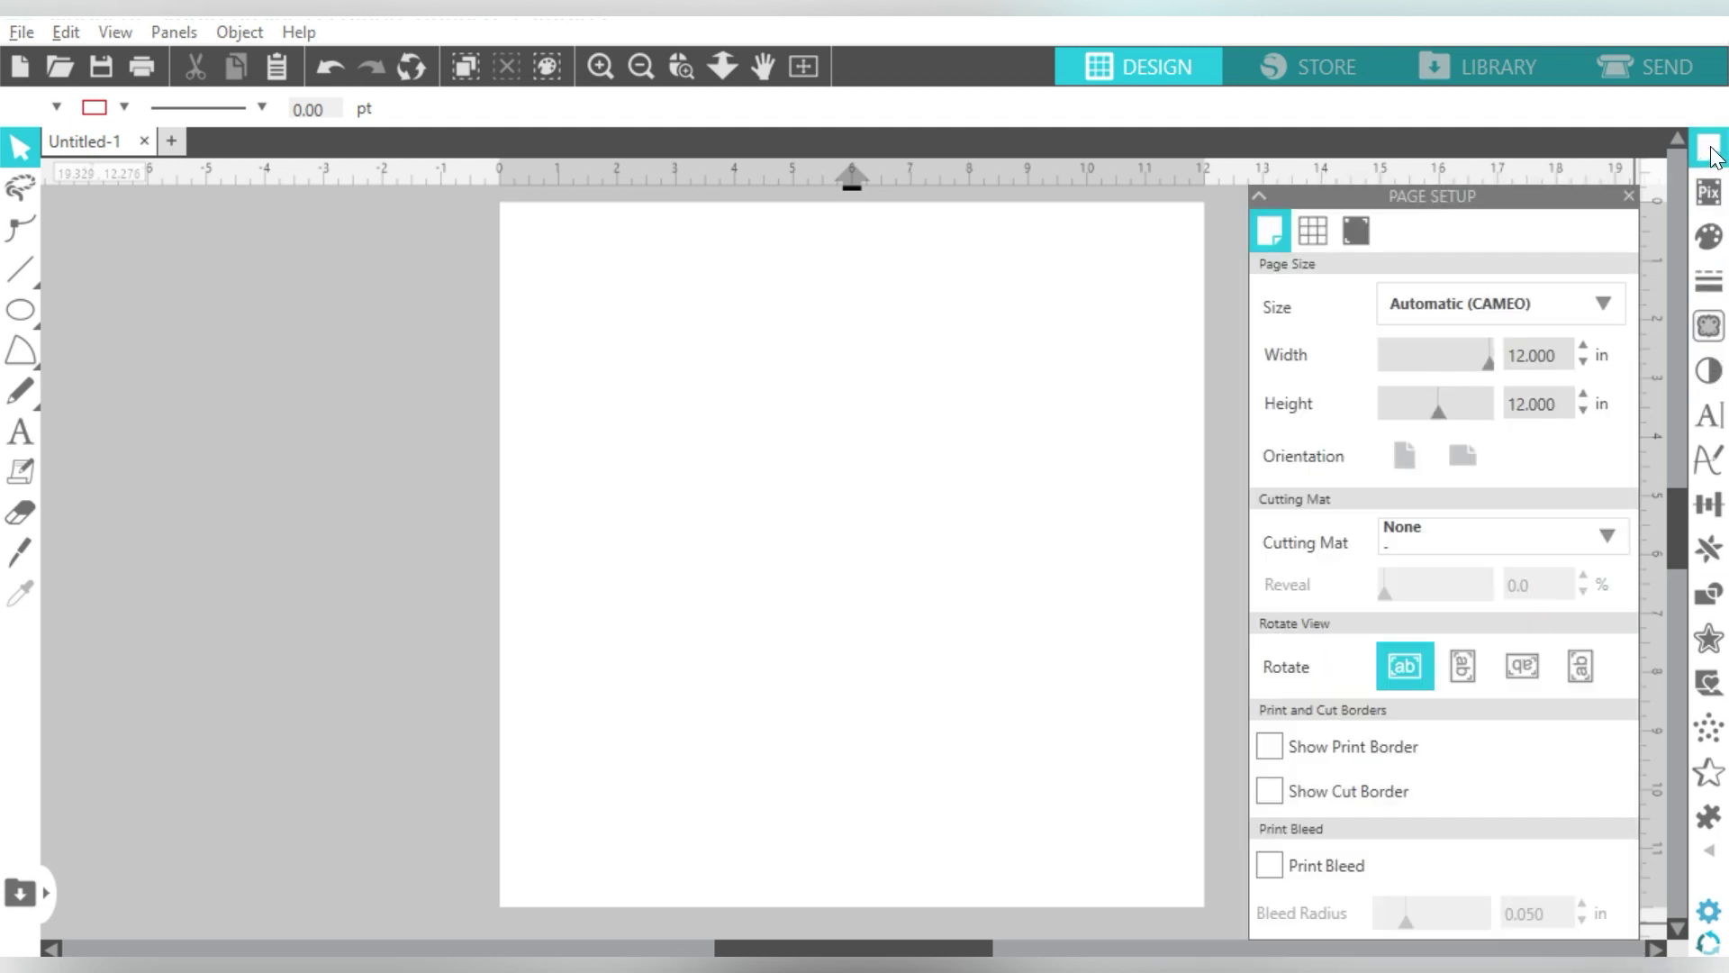
click(1318, 230)
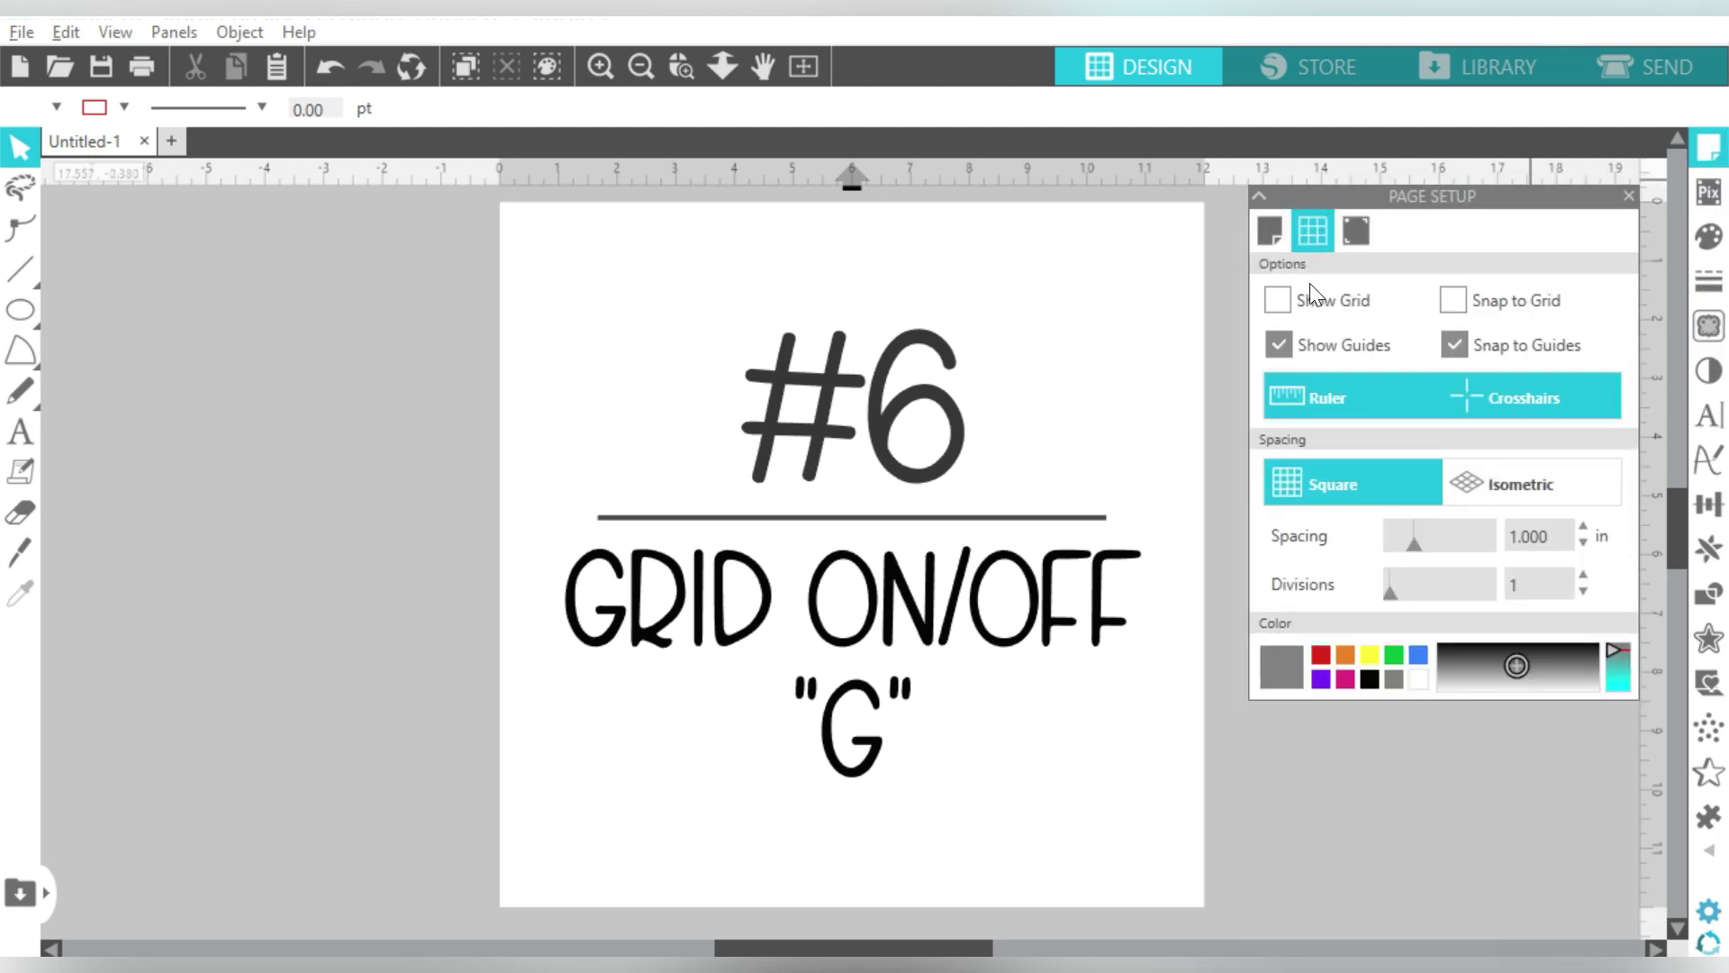
click(1283, 297)
click(1283, 294)
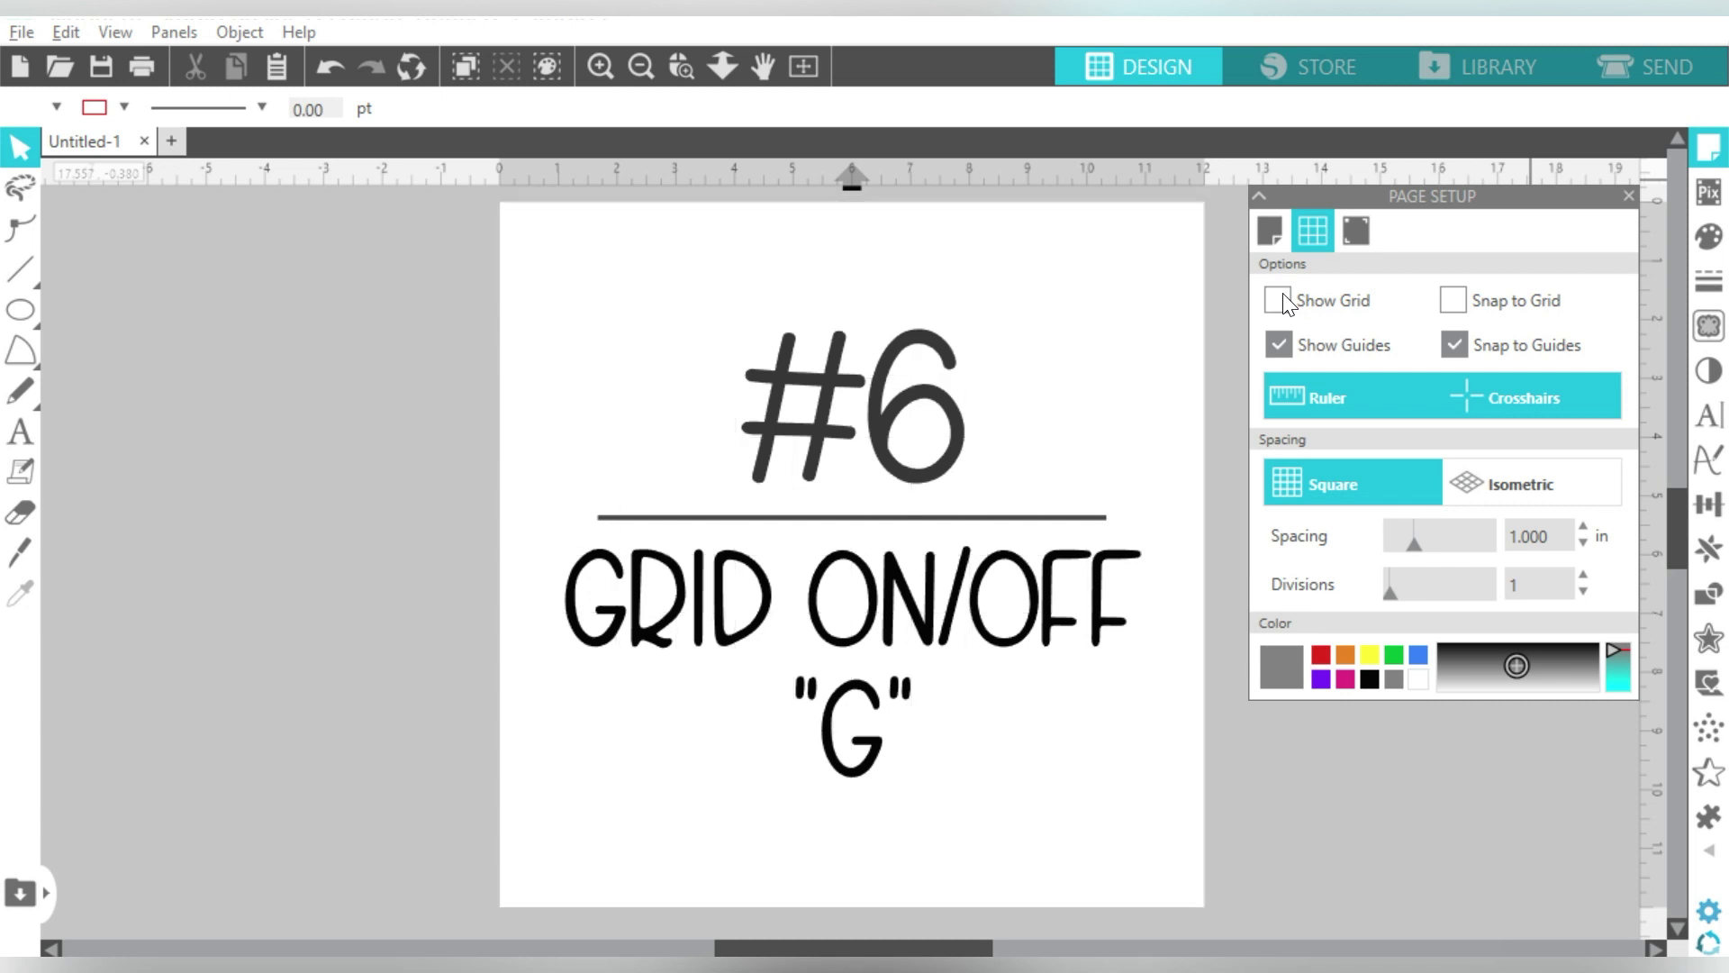
click(1629, 196)
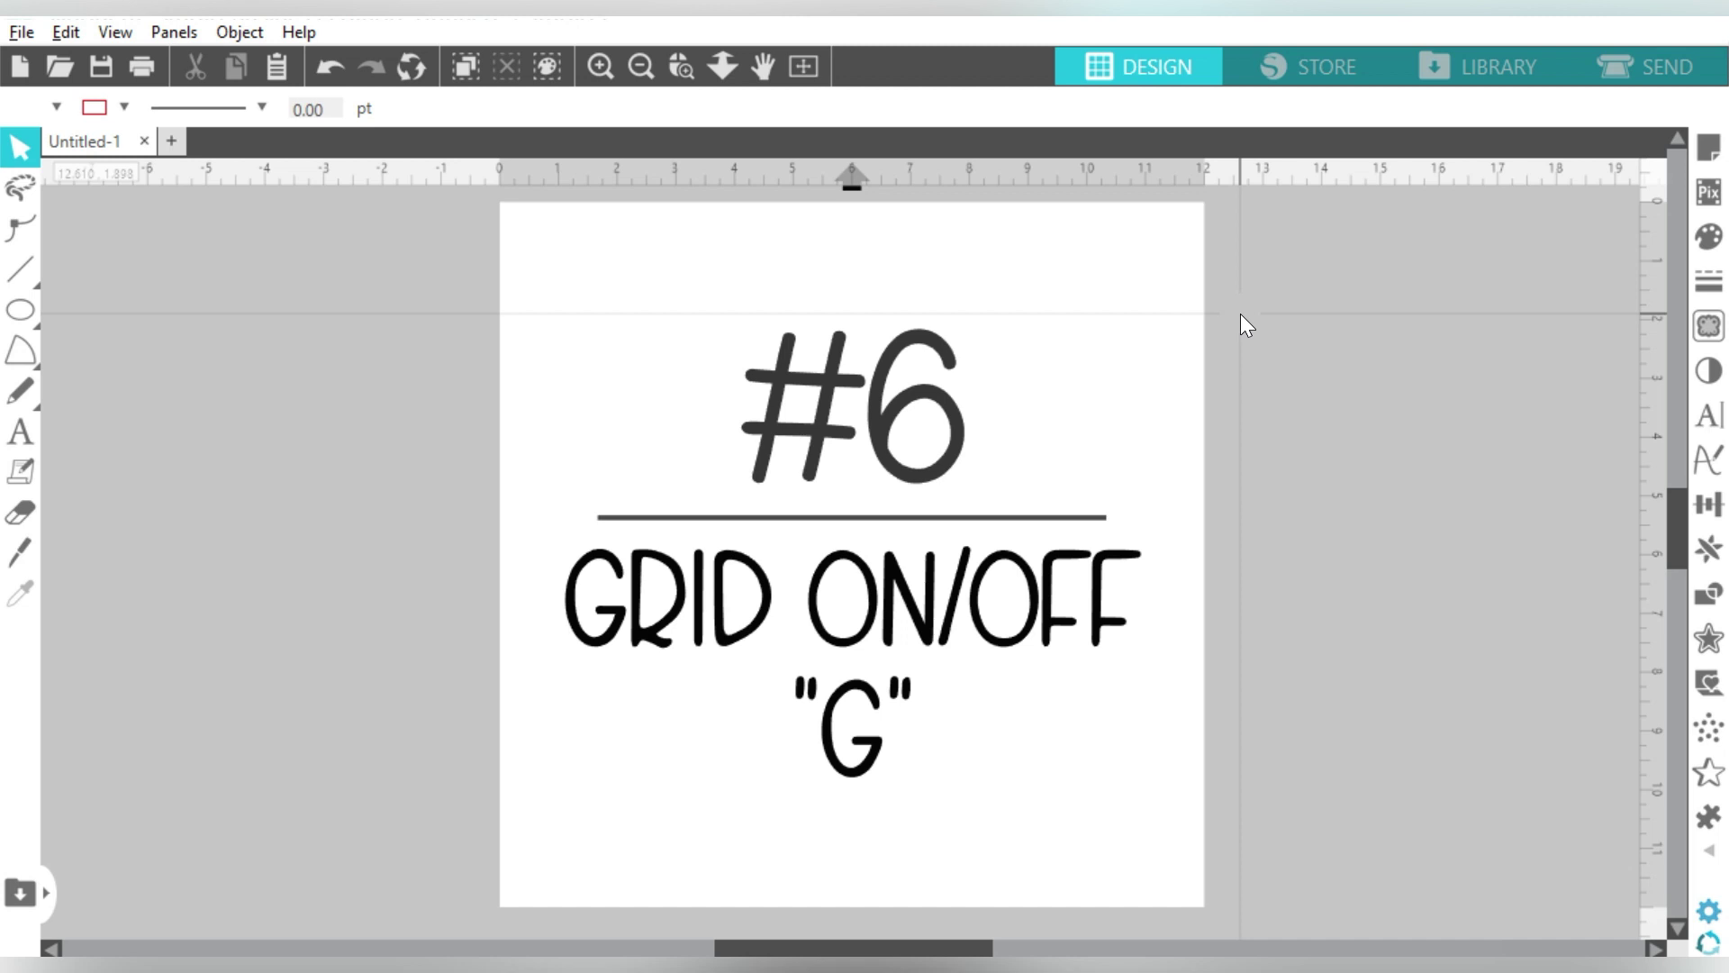
key(g)
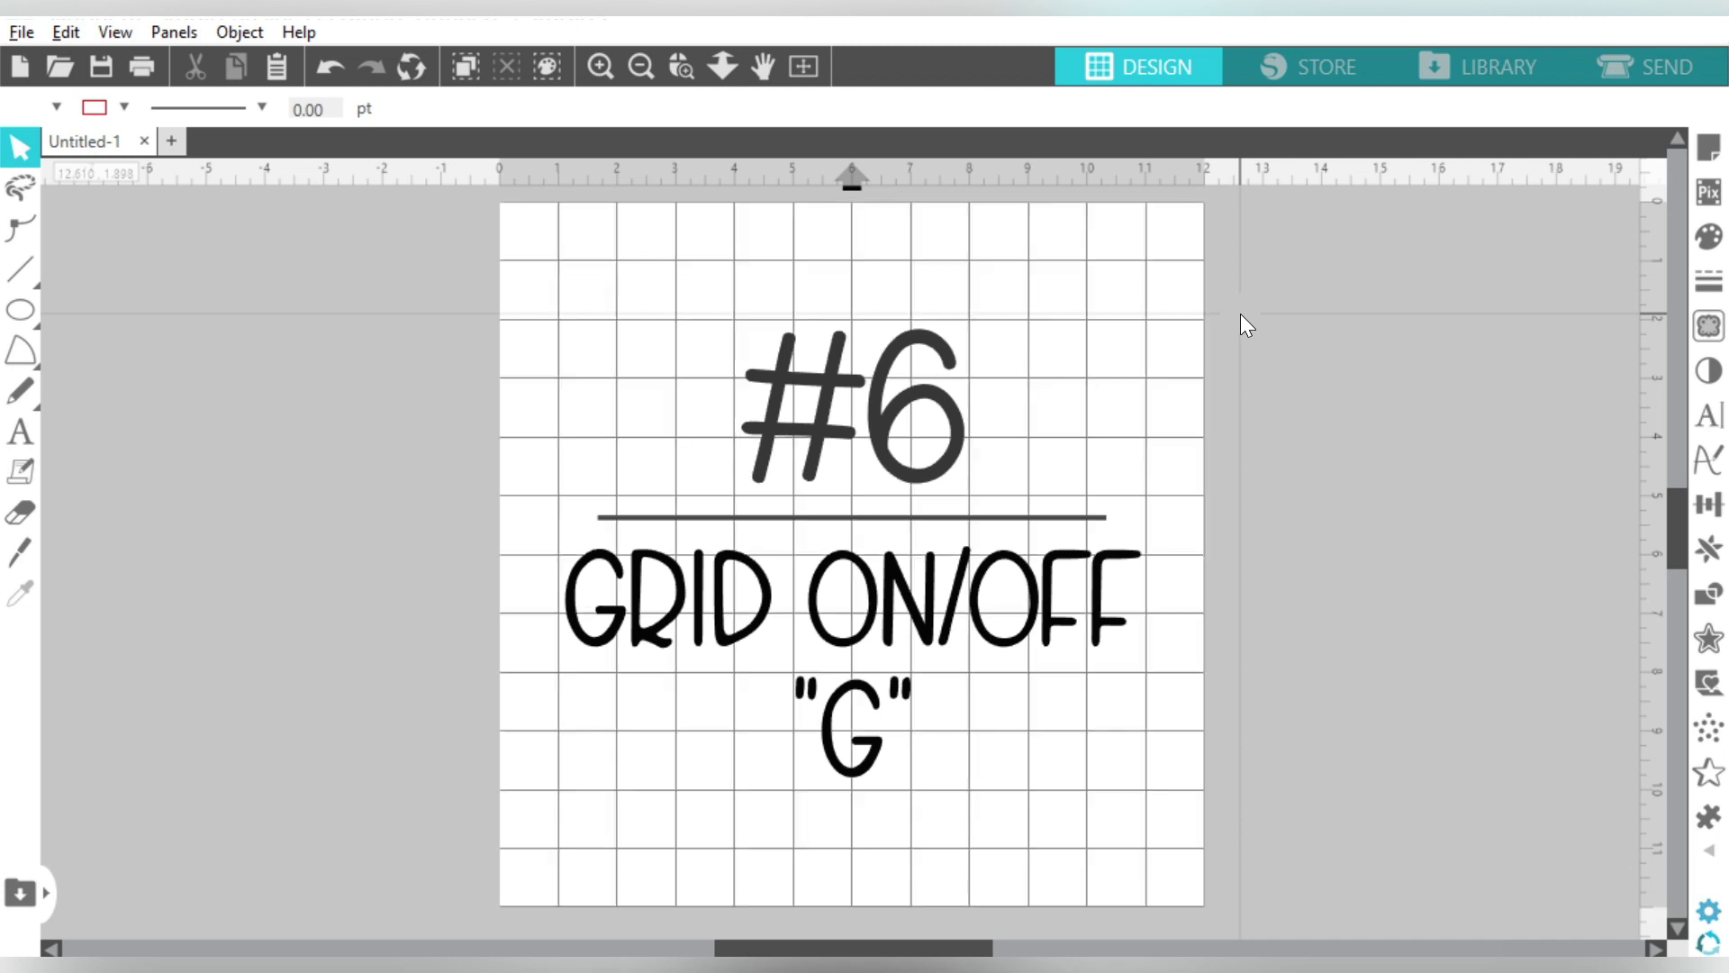
key(g)
key(g)
key(g)
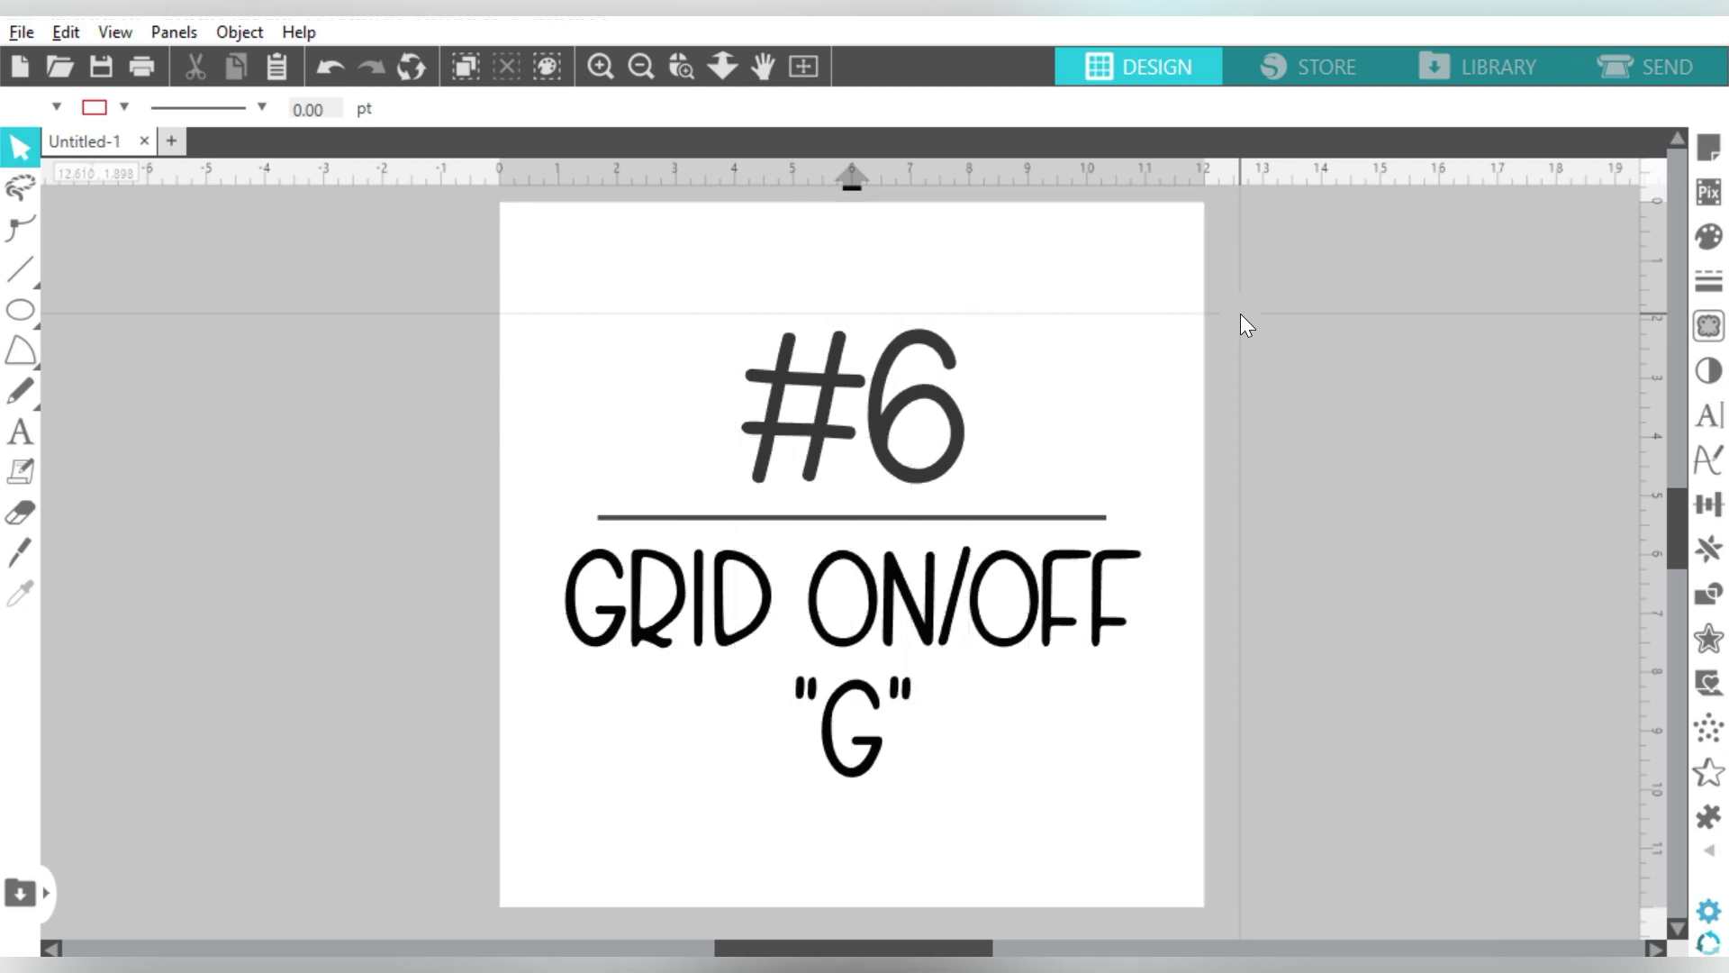
key(g)
key(g)
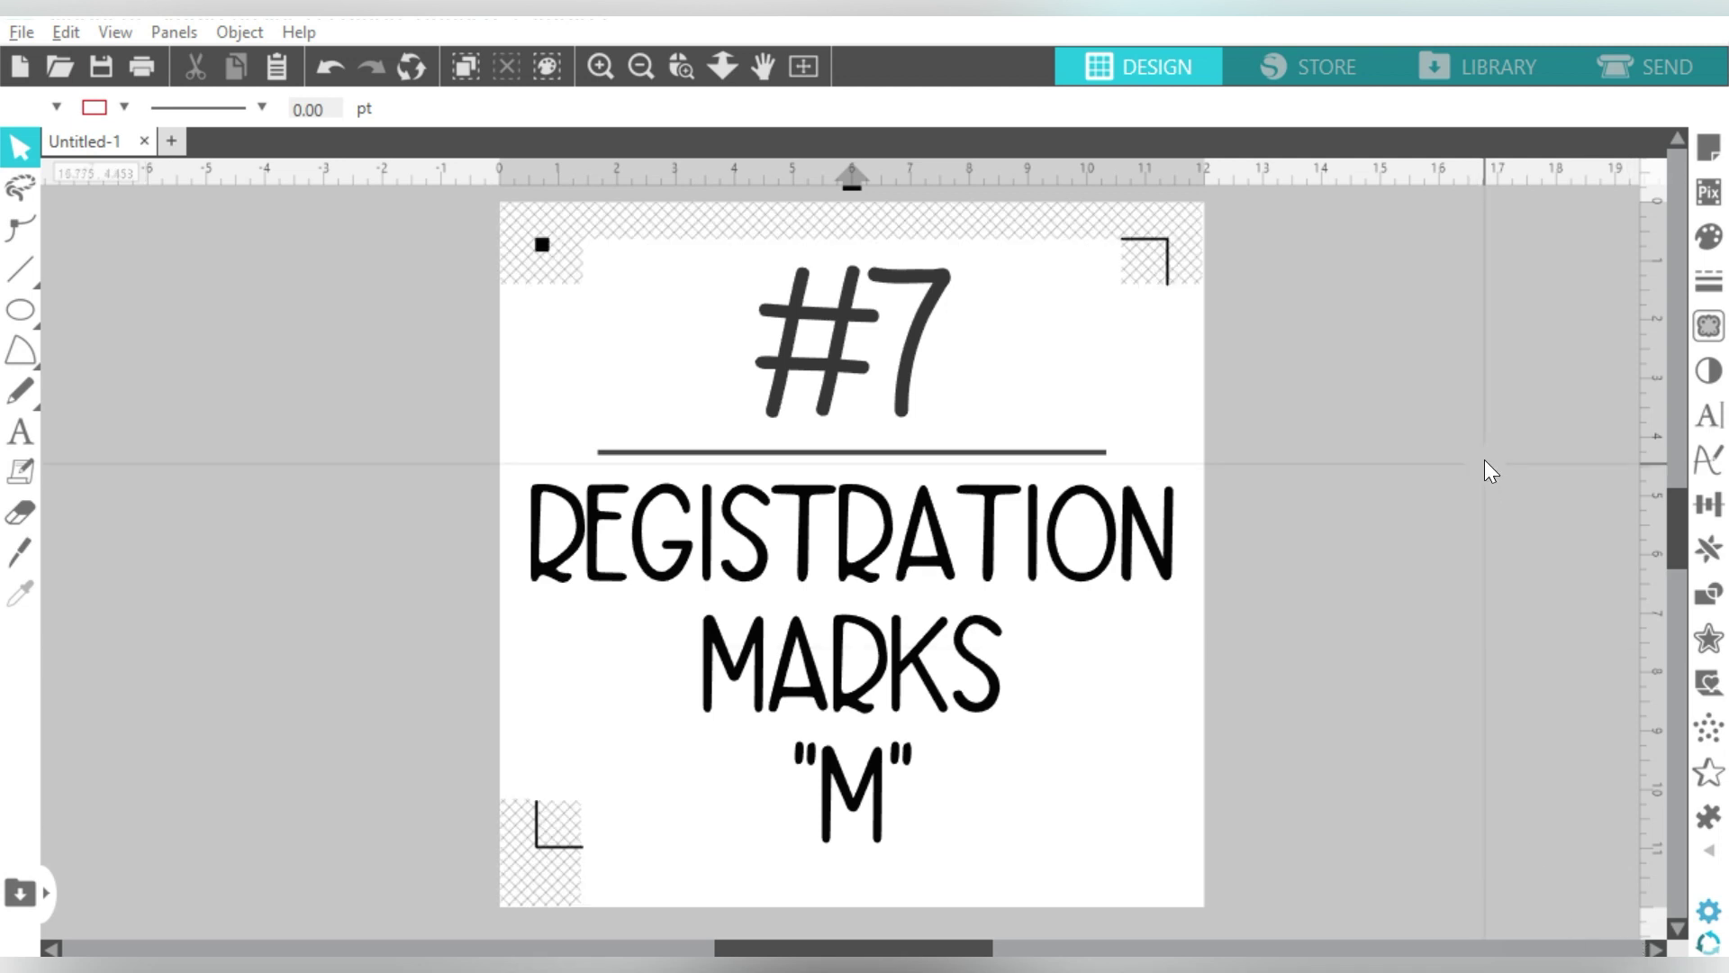
click(1709, 147)
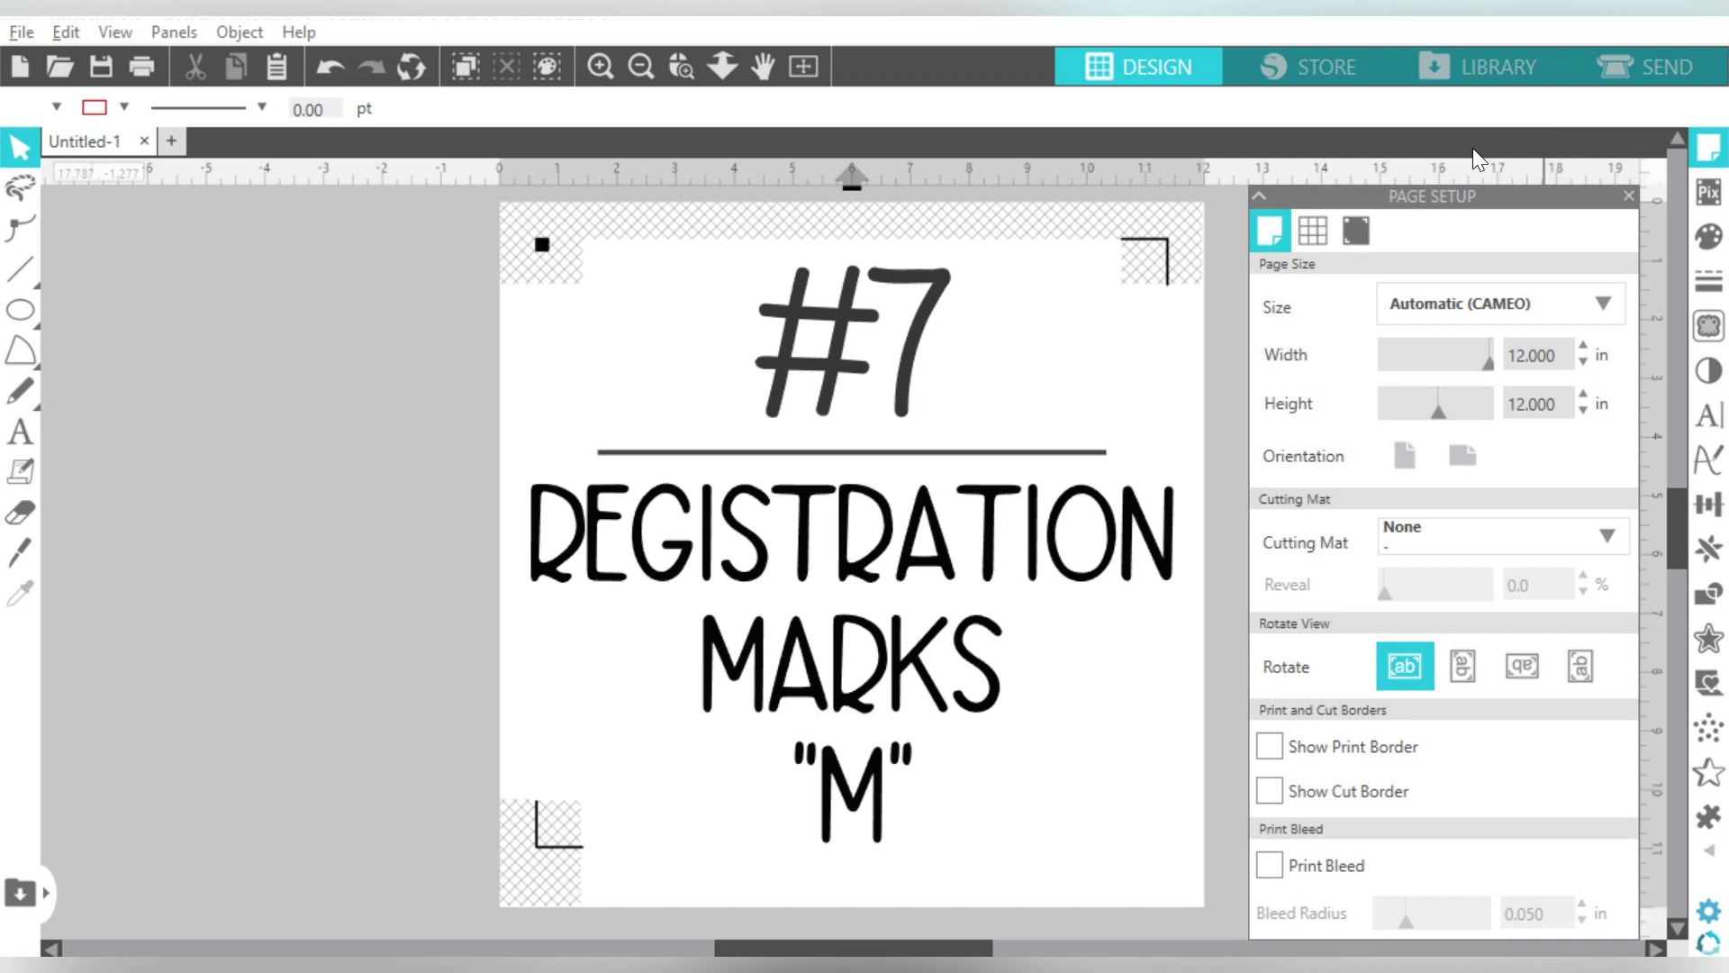
click(1358, 232)
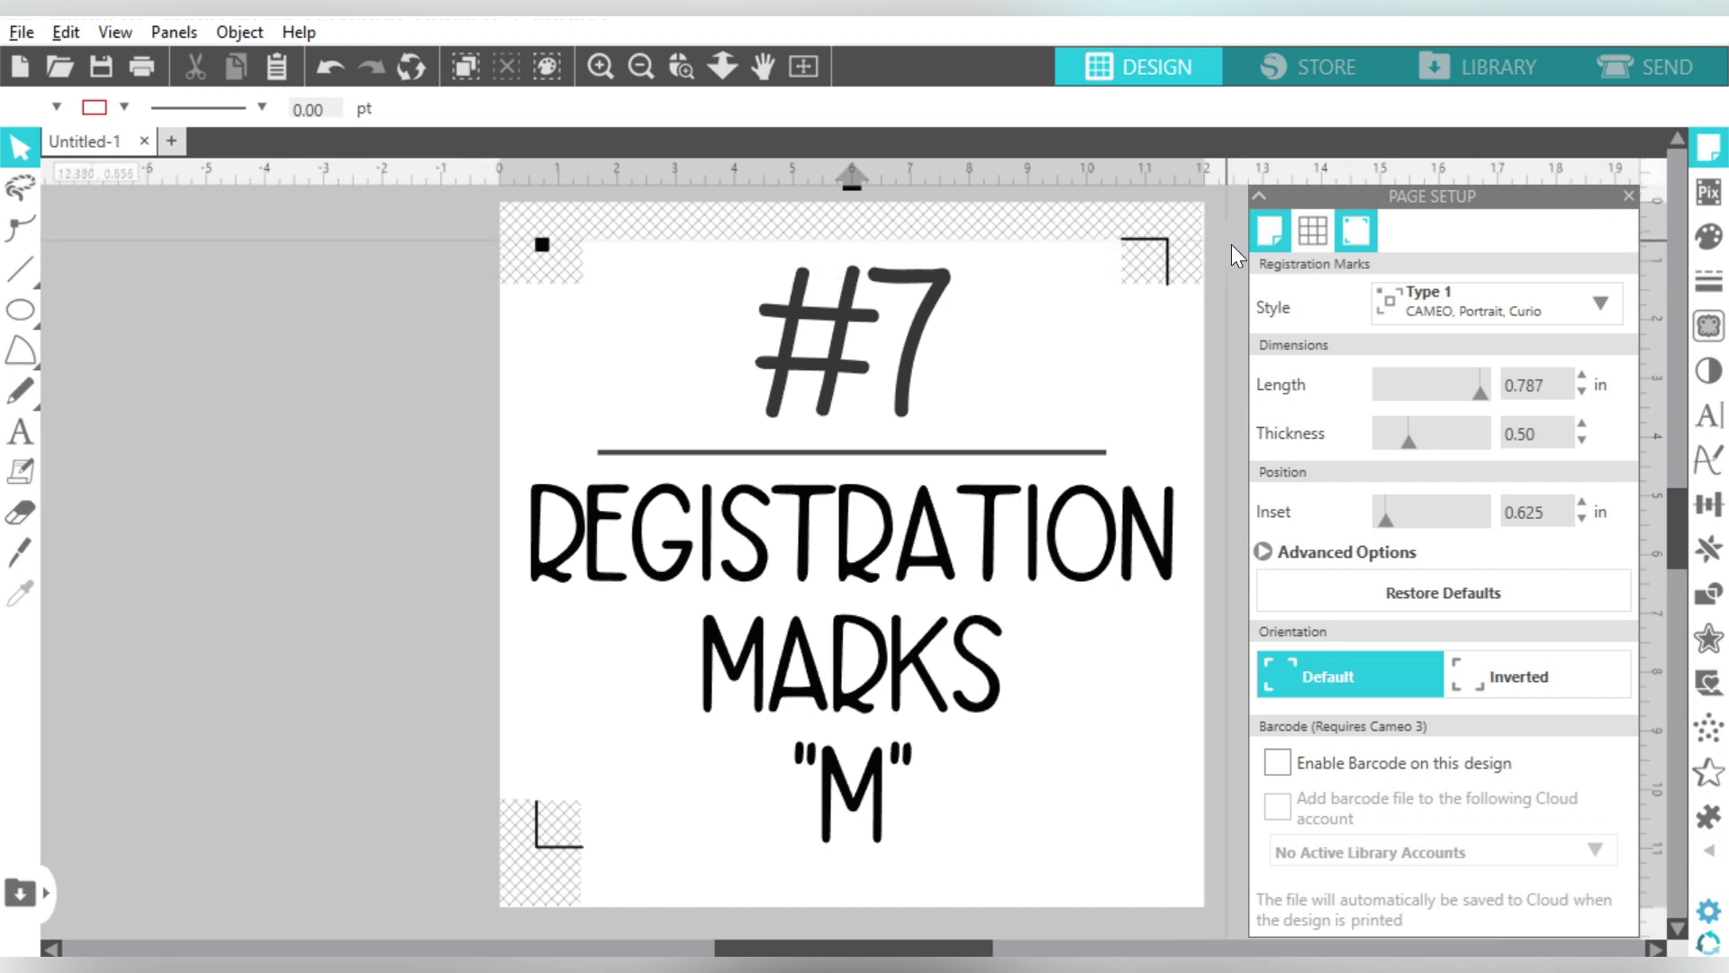
click(1267, 236)
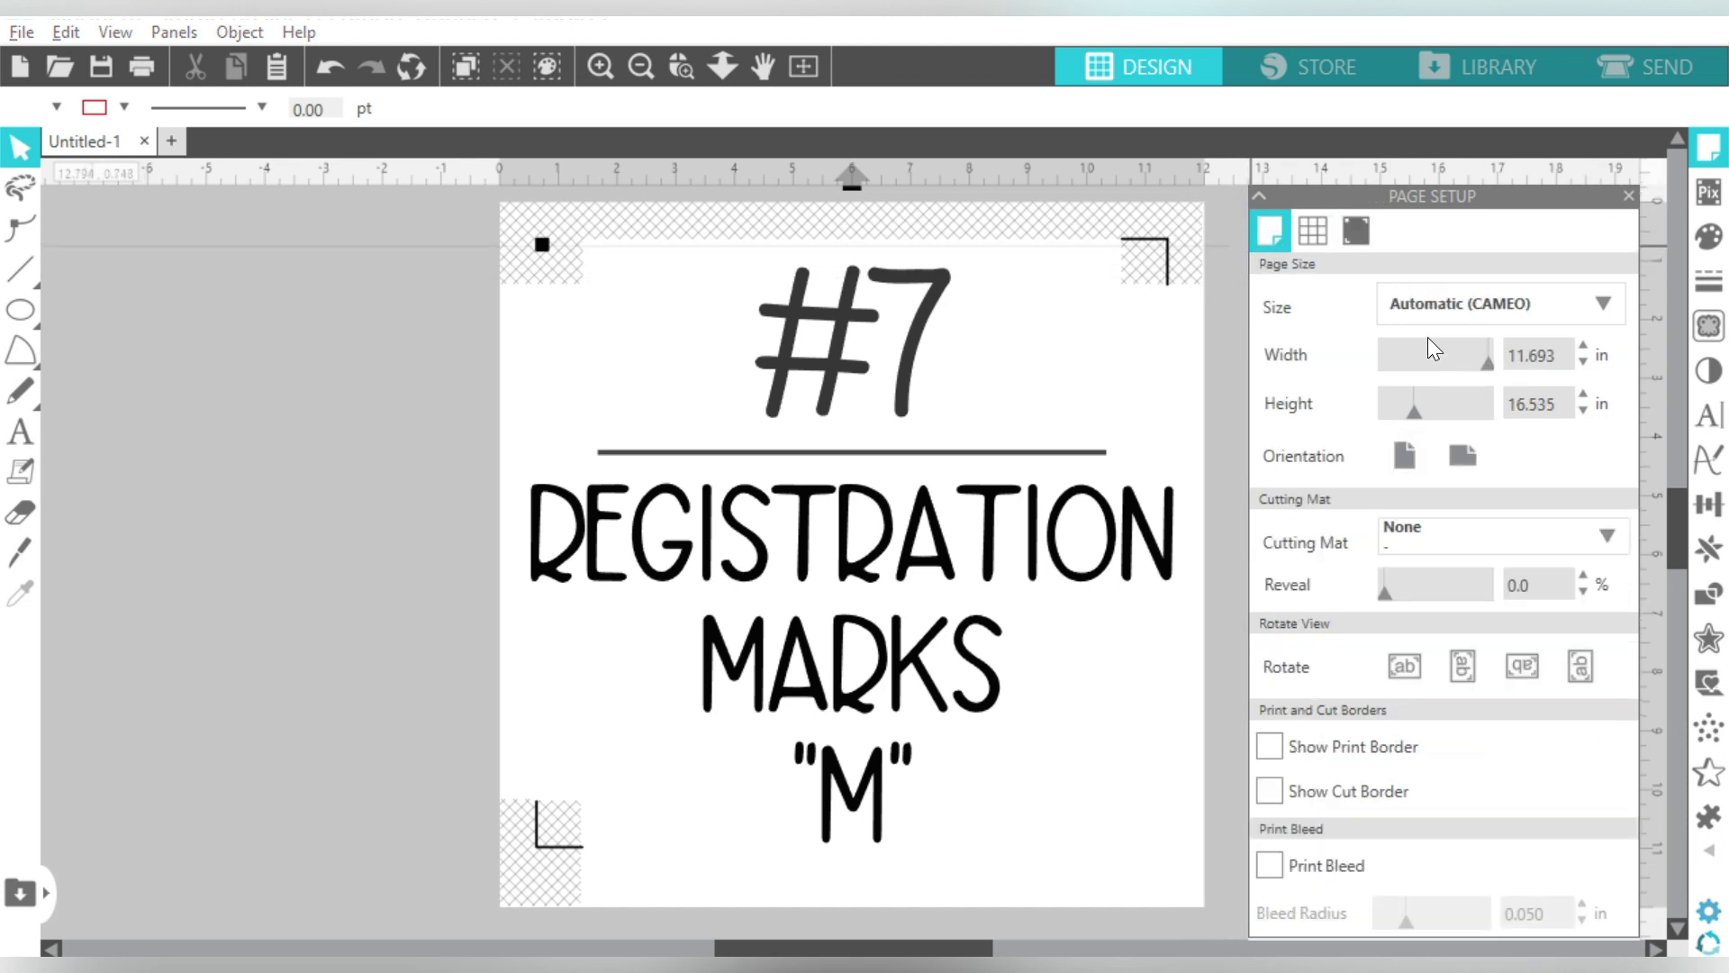
click(1491, 322)
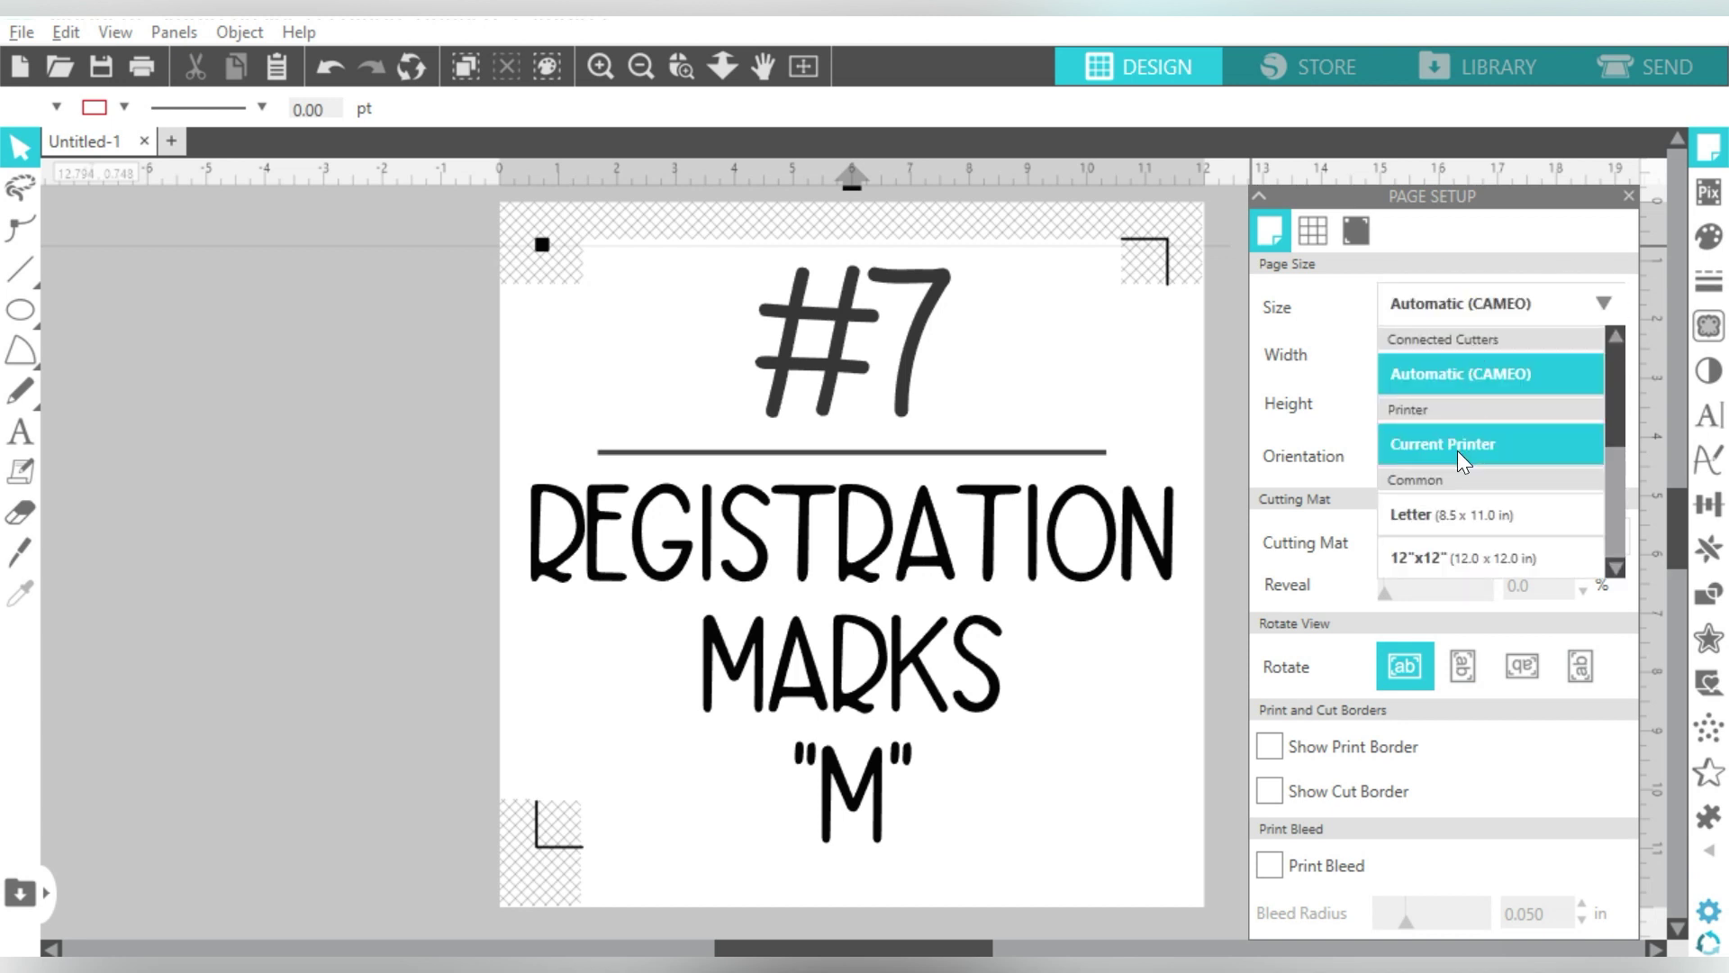
click(1447, 516)
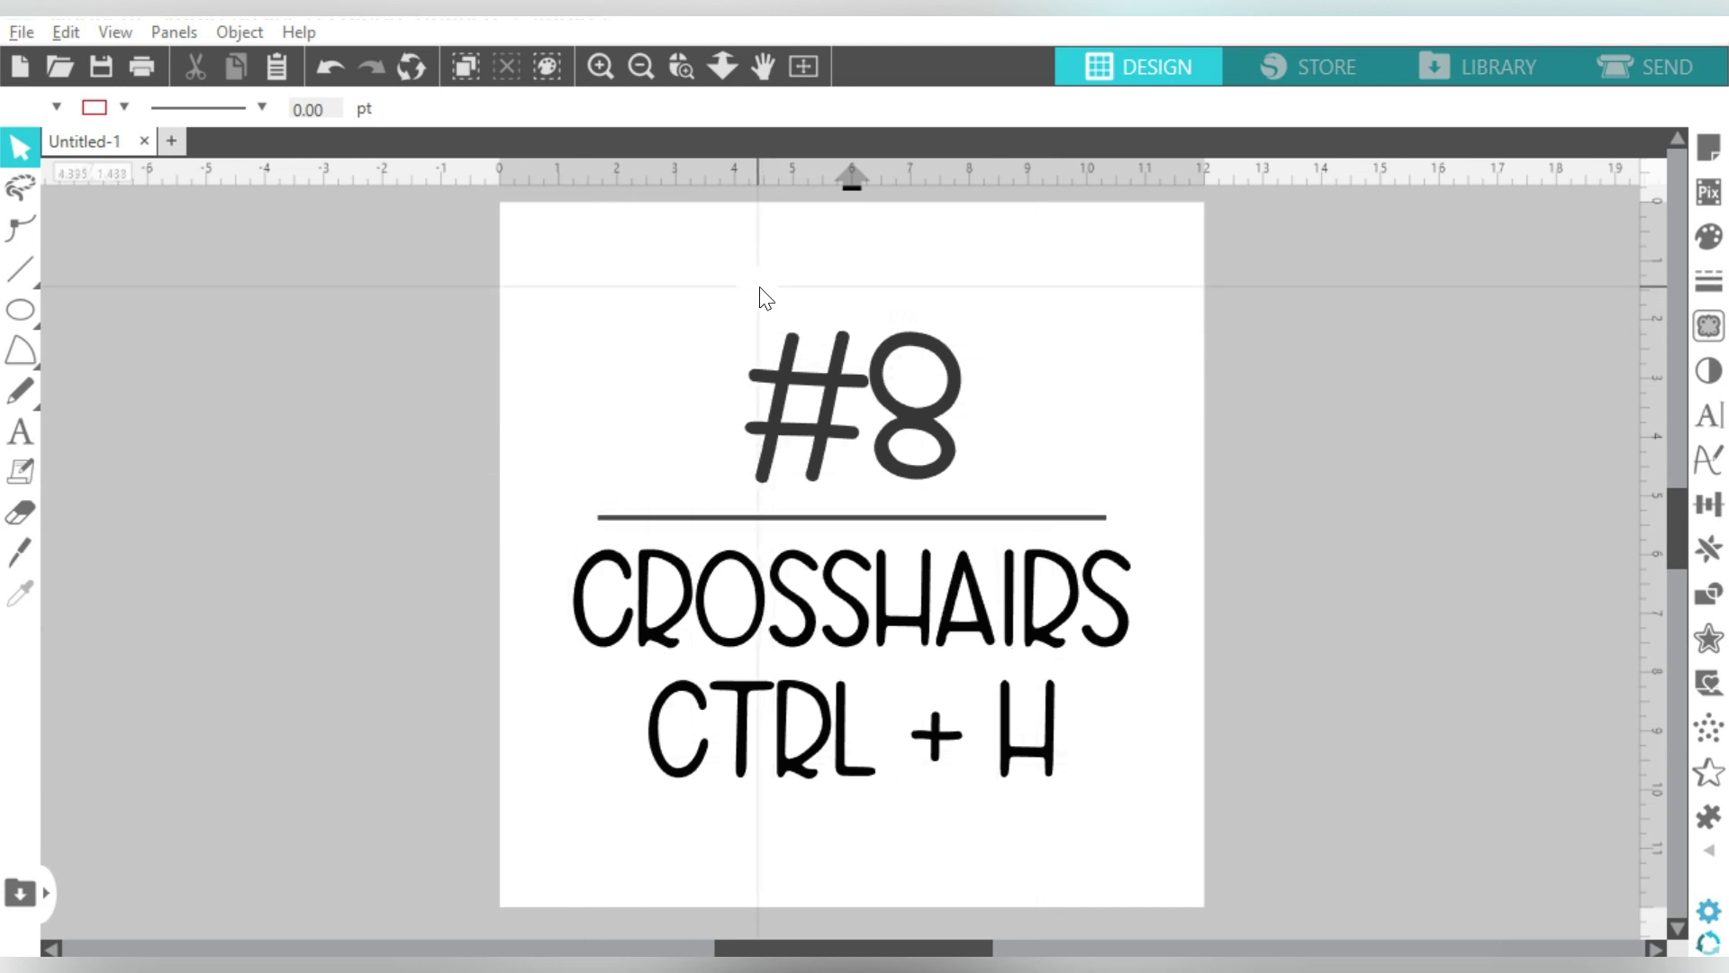
Hide the crosshair guides with Ctrl+H and show Page Setup's Grid options.
key(ctrl+h)
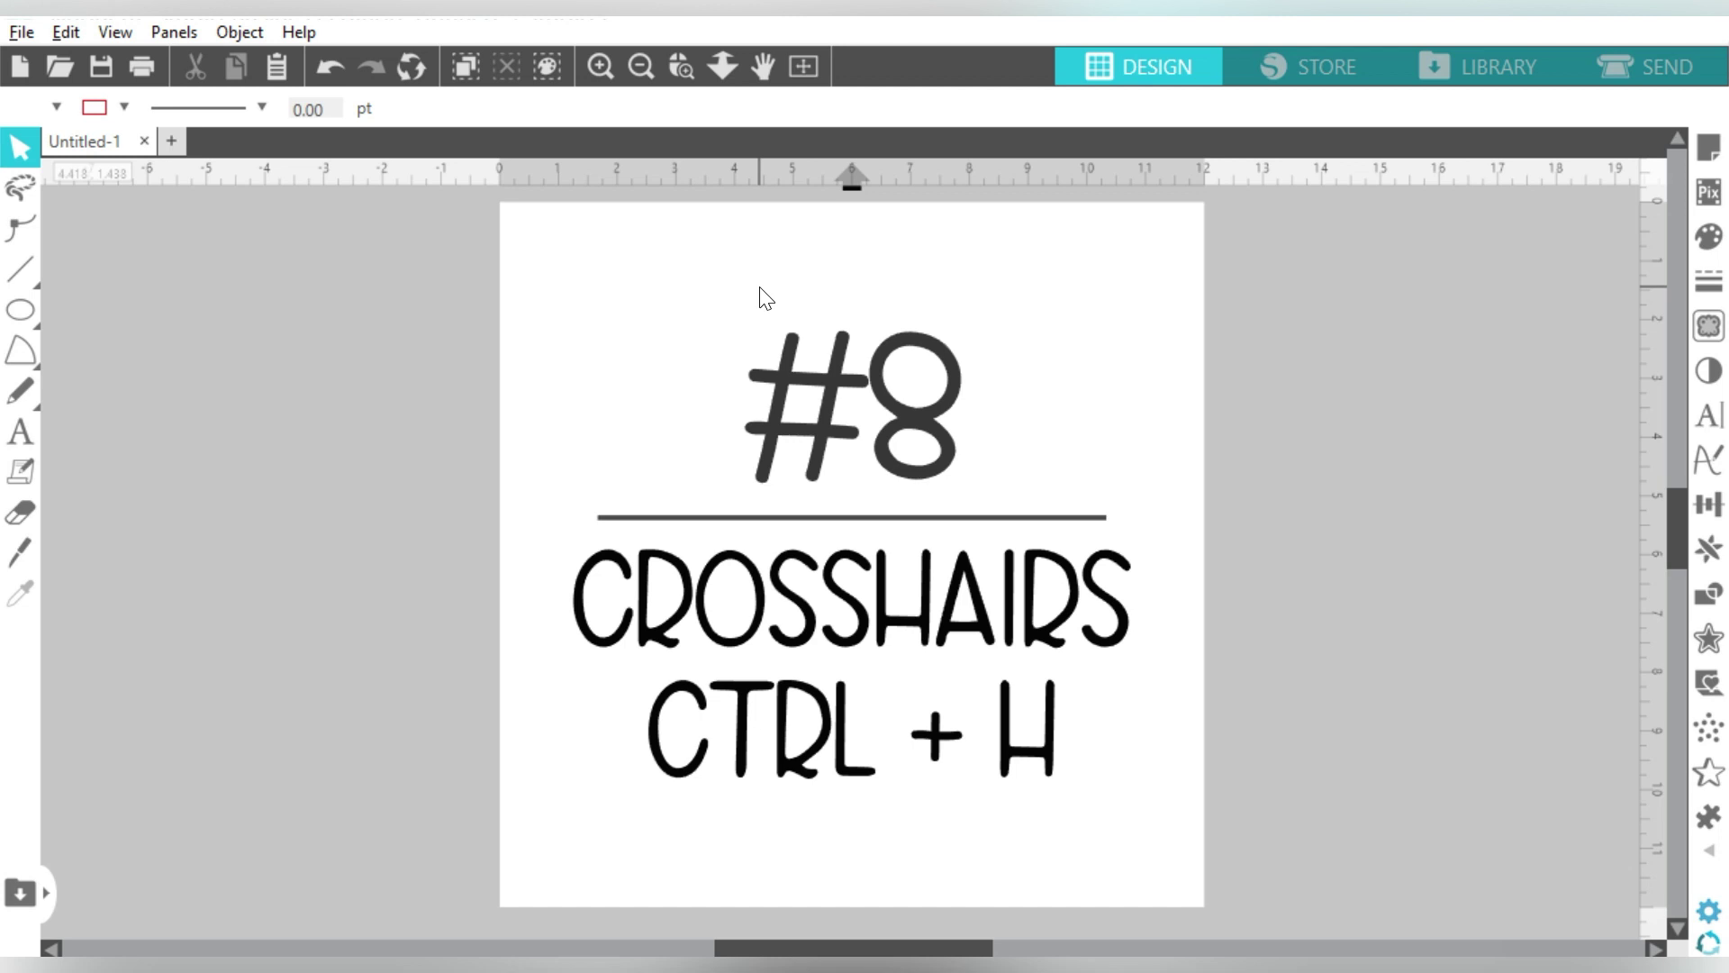
click(1708, 148)
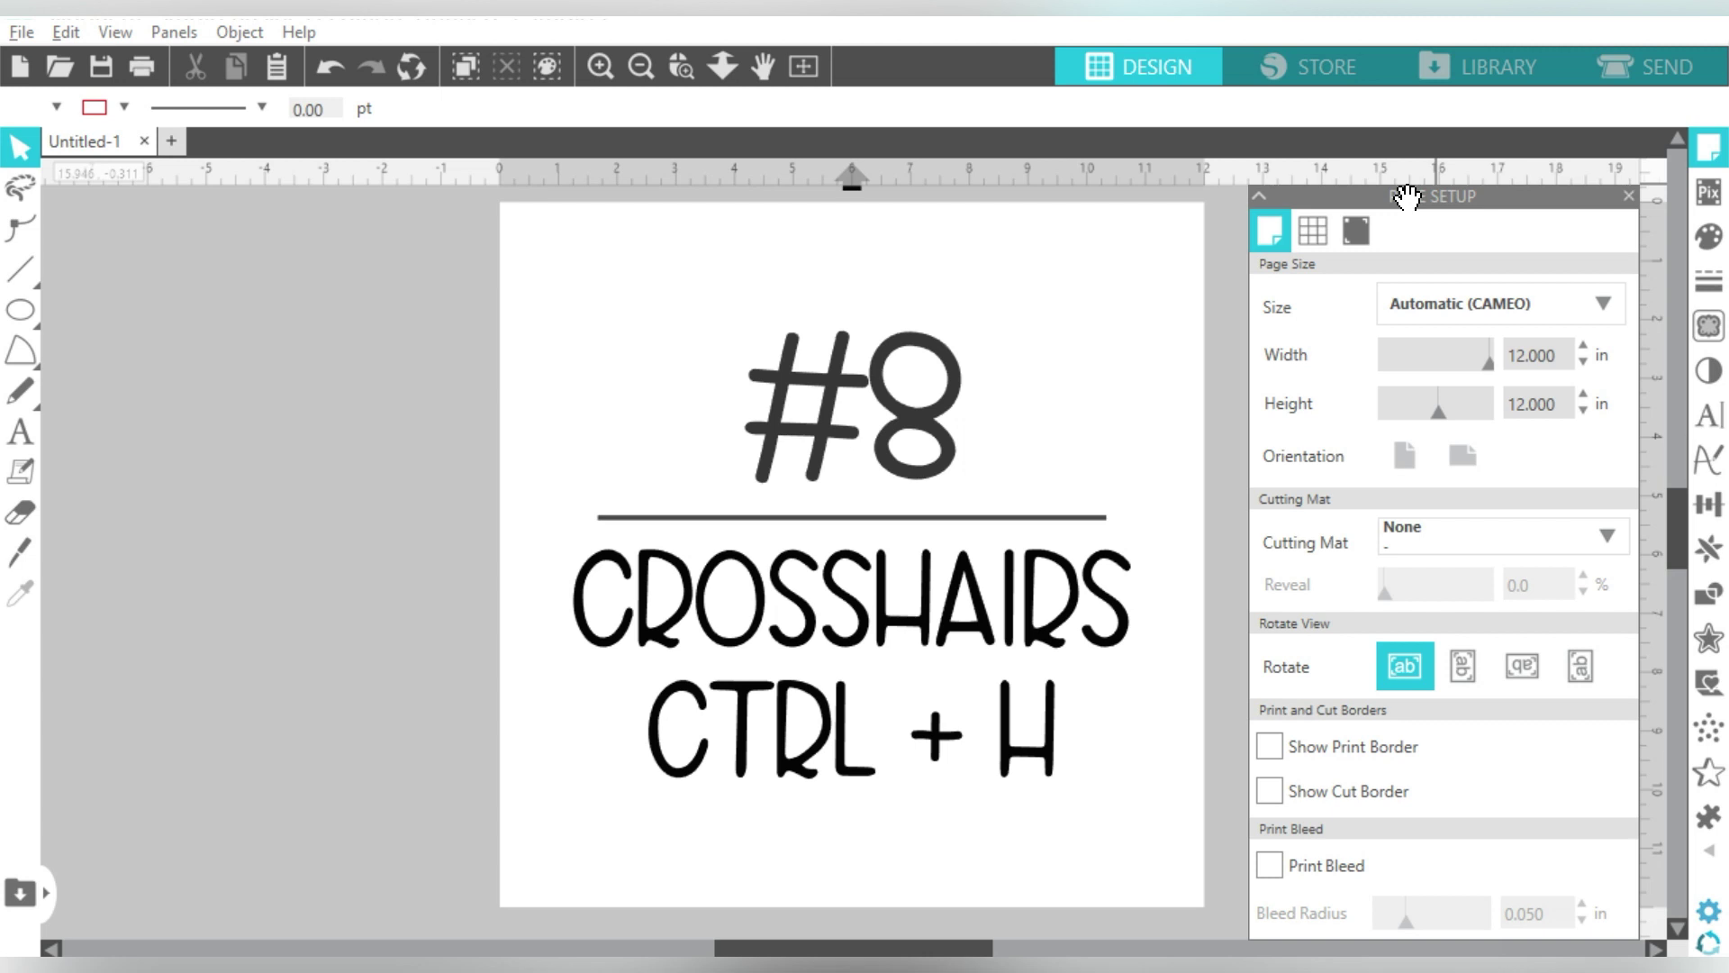
click(1314, 230)
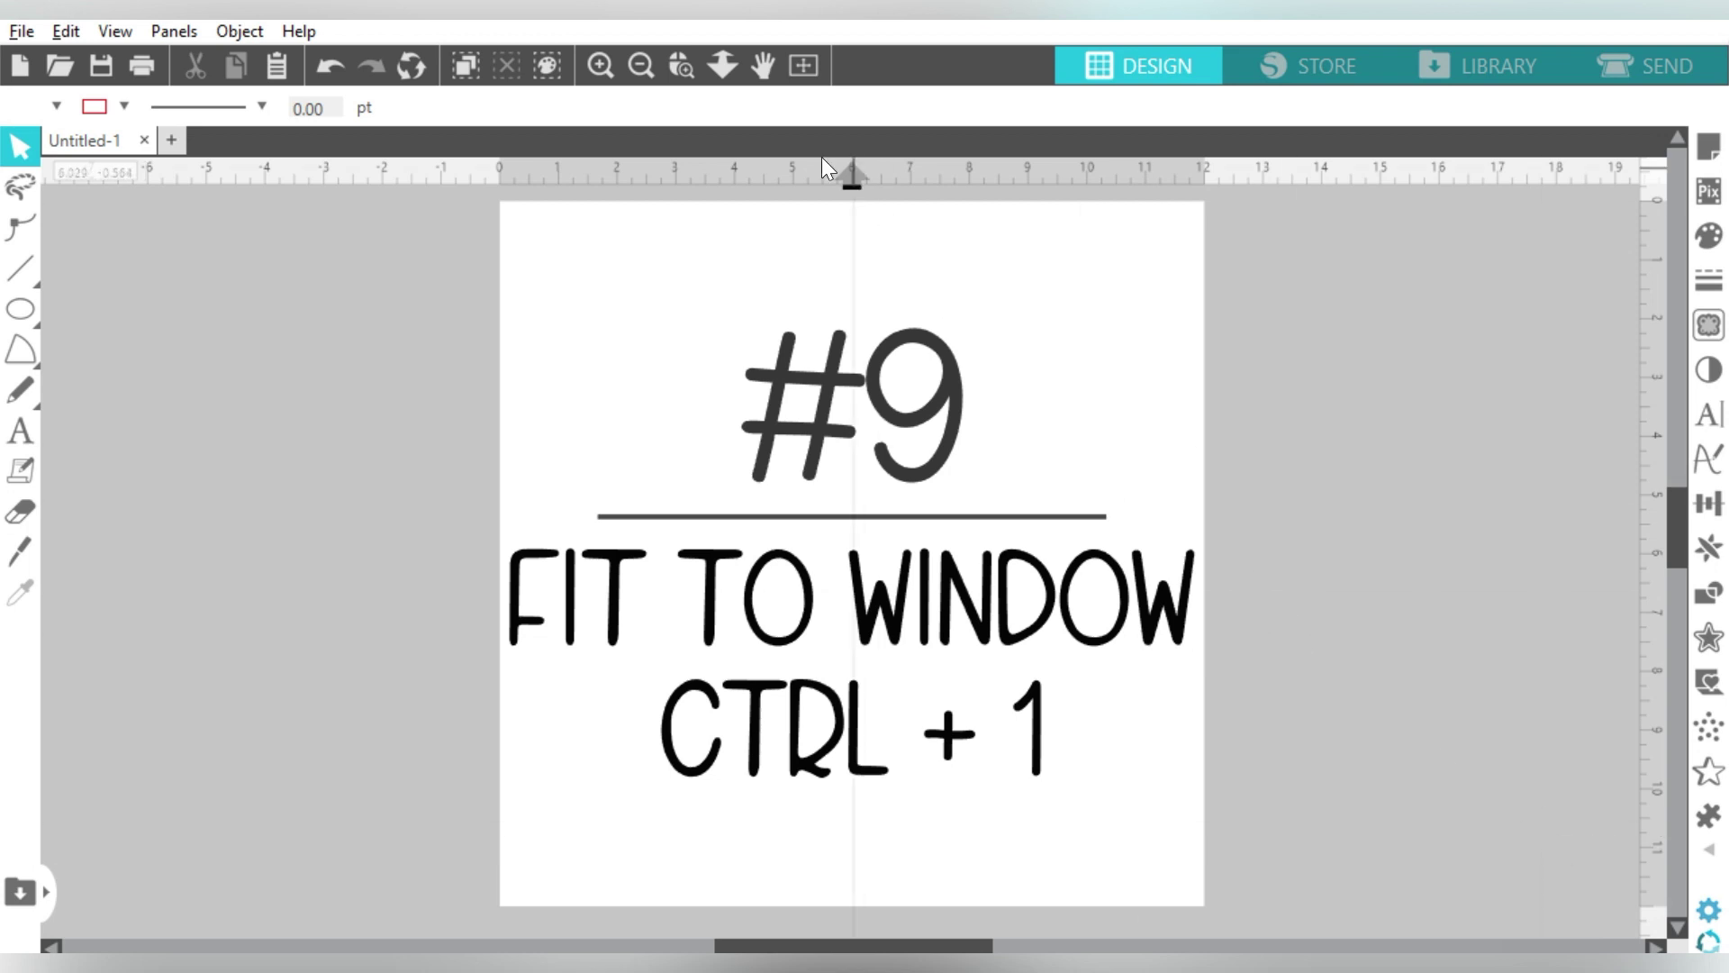
Zoom out three times, then fit the page to the window with Ctrl+1.
click(632, 58)
click(633, 59)
click(633, 60)
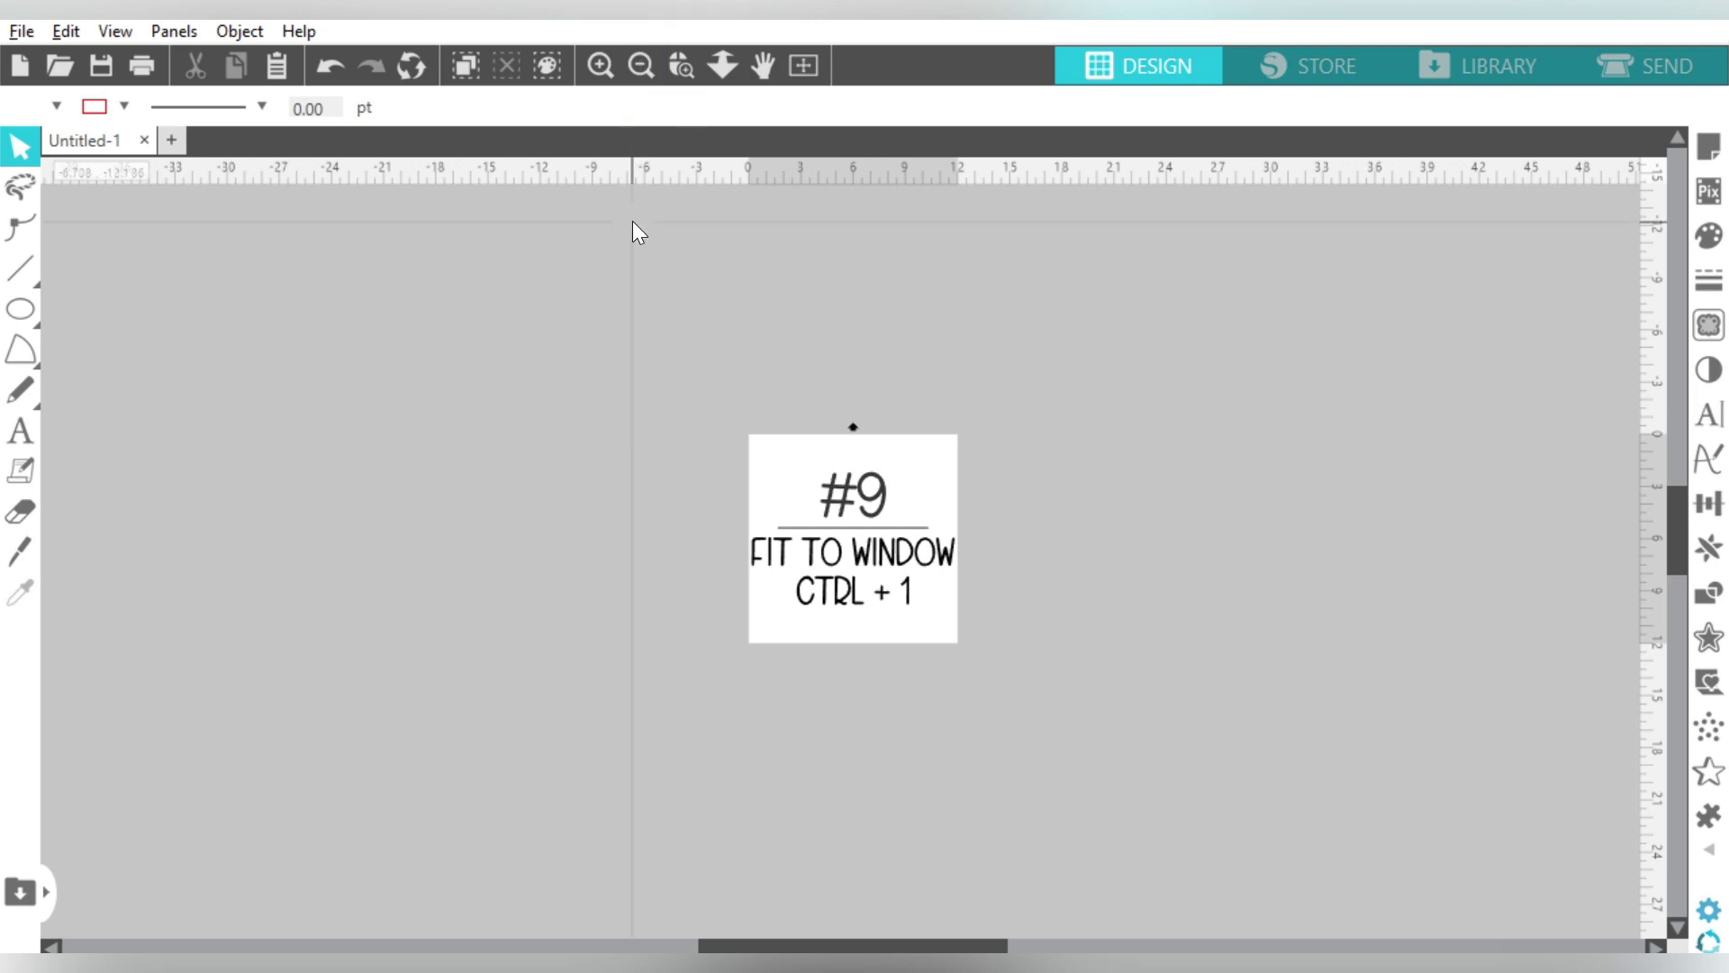
key(ctrl+1)
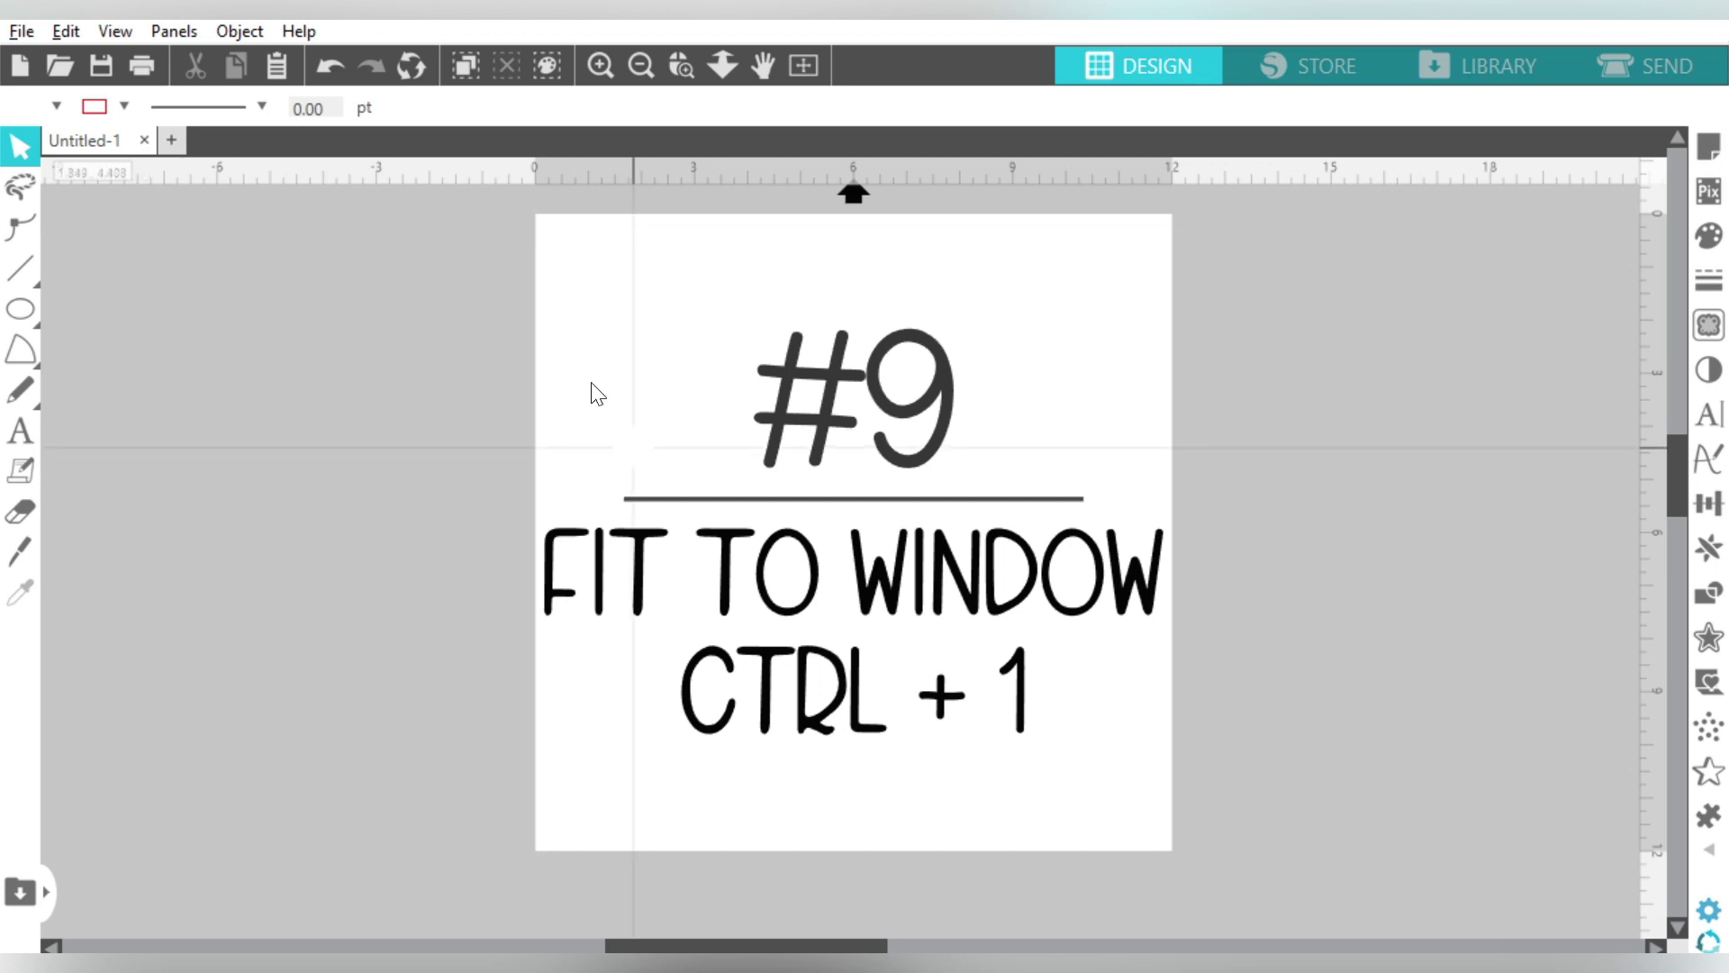
Zoom in on the page, scroll around, and refit it to the window with Ctrl+1.
click(612, 61)
click(600, 65)
click(600, 65)
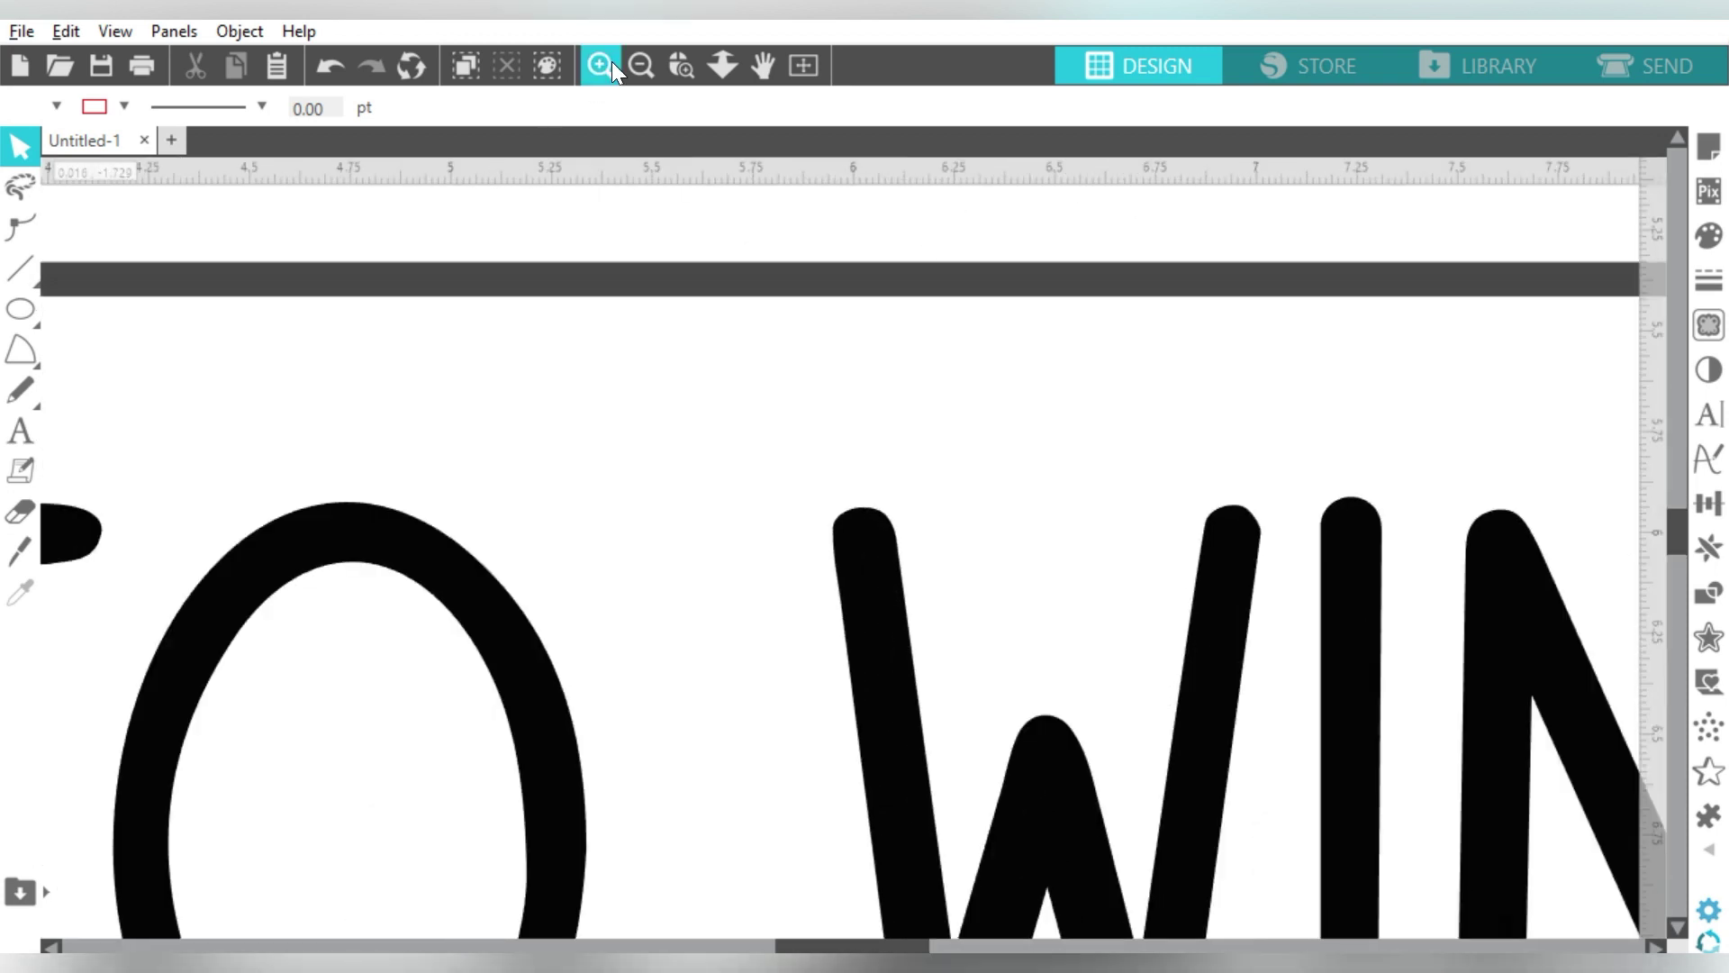
key(ctrl+1)
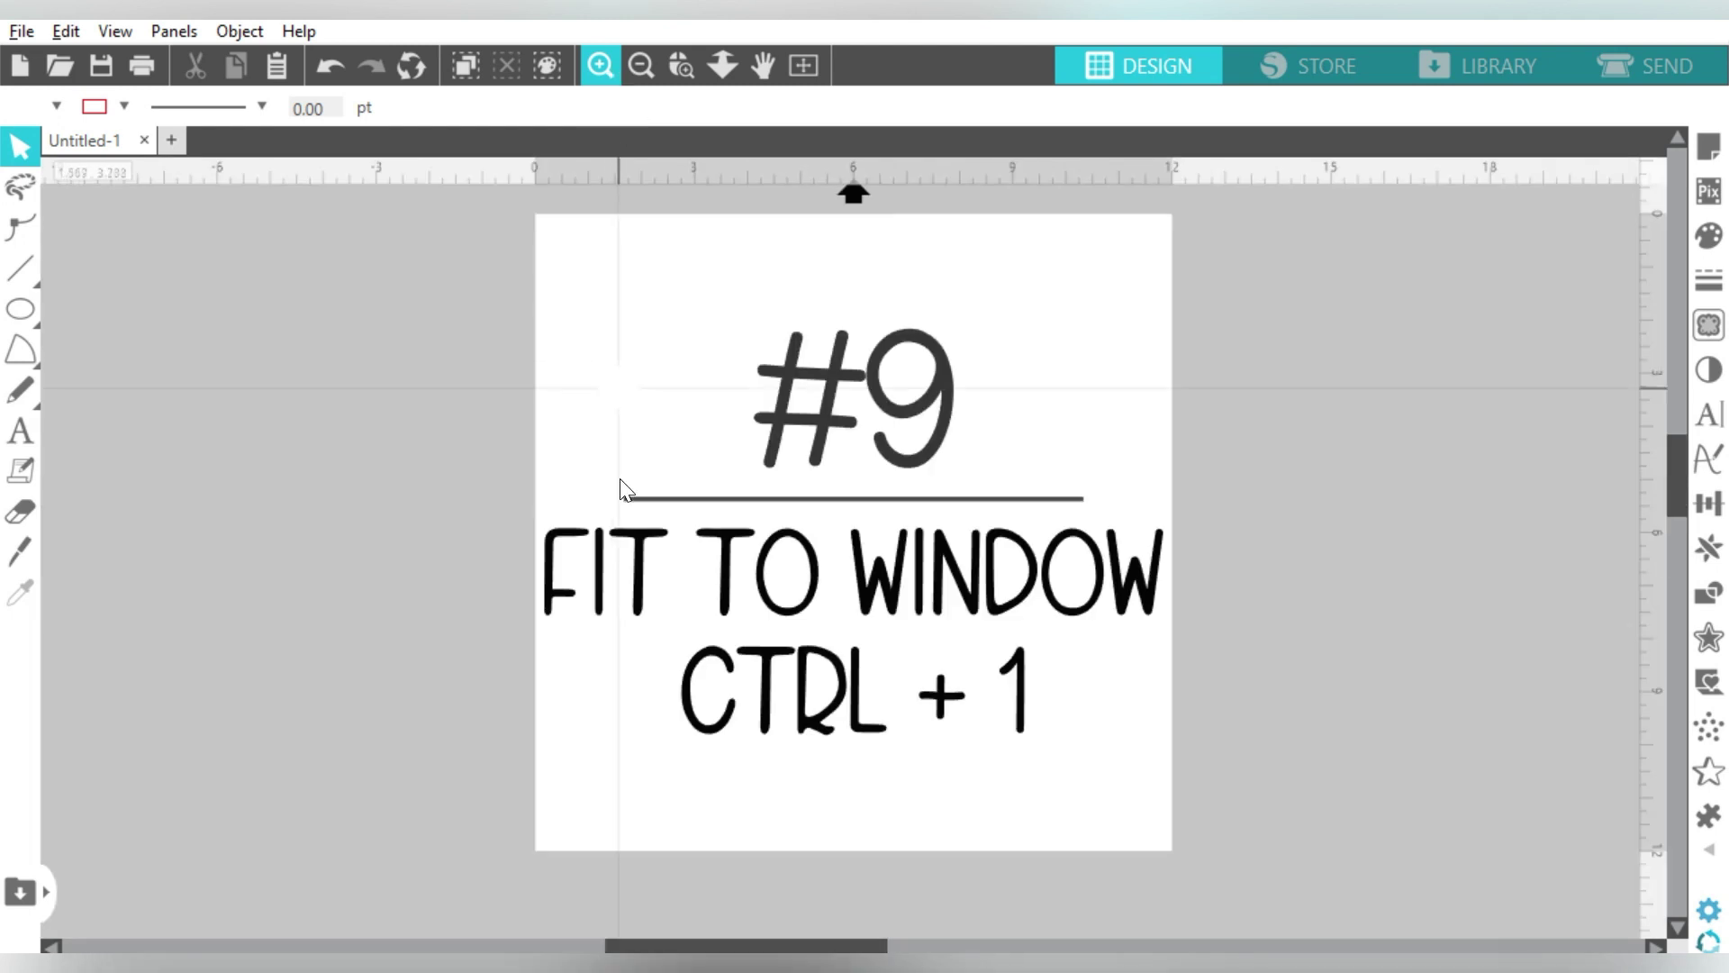
drag(653, 944, 838, 938)
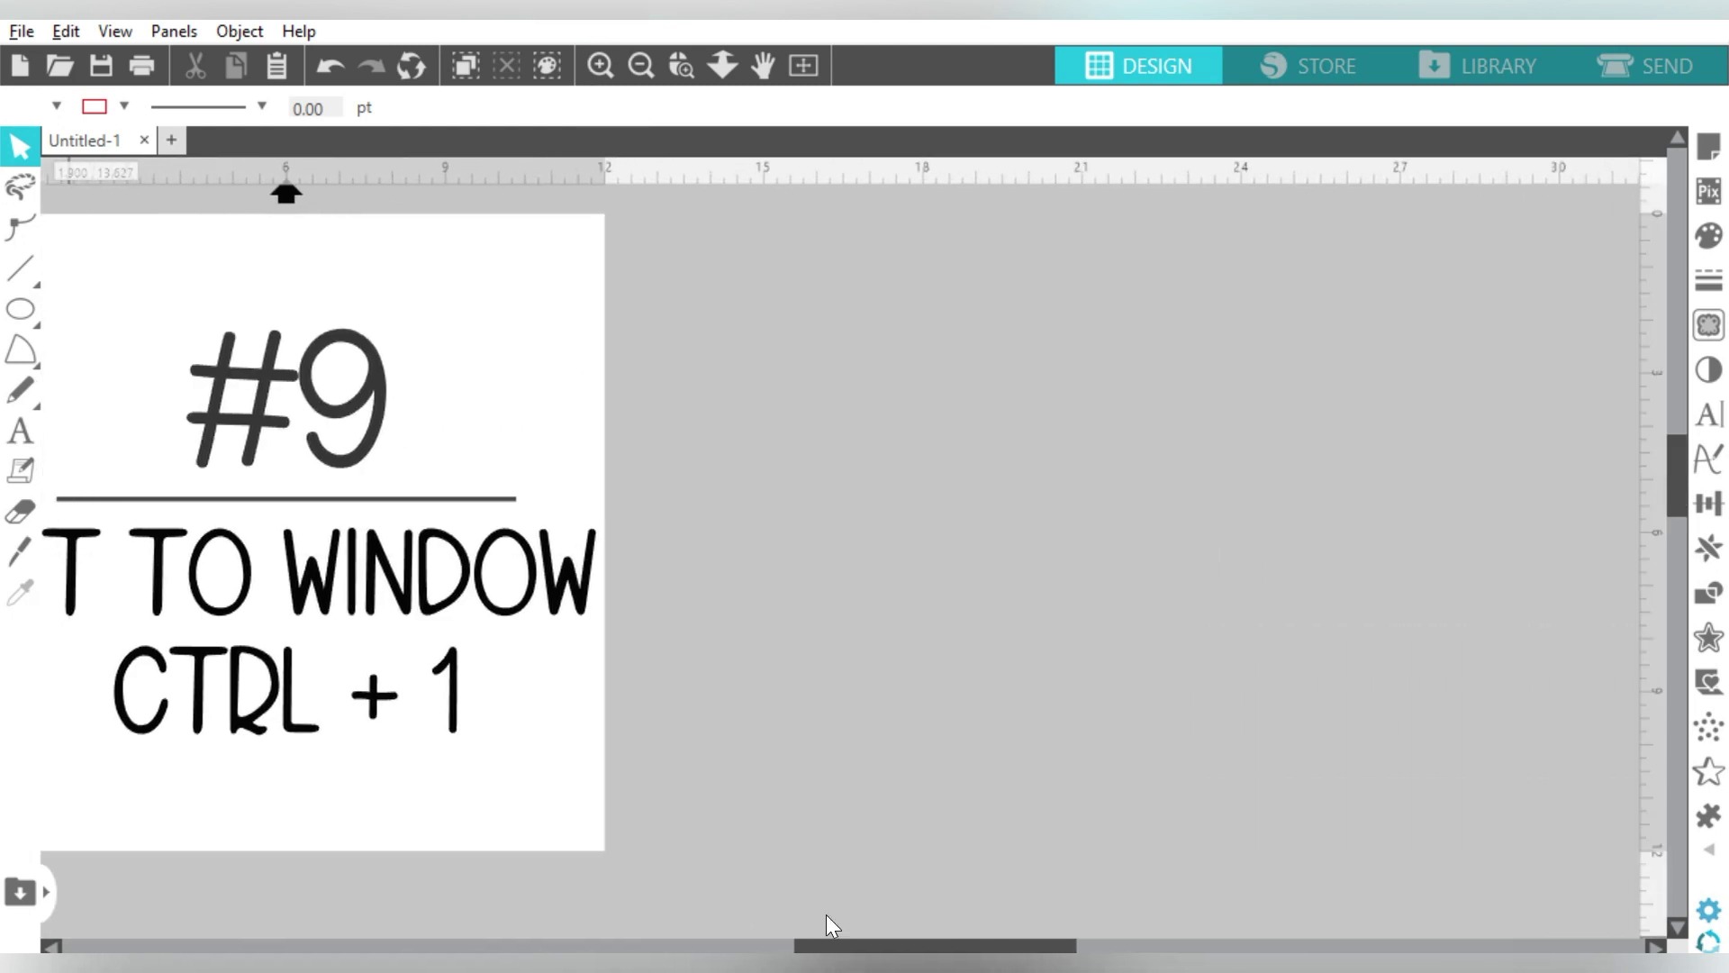
drag(1668, 451, 1654, 625)
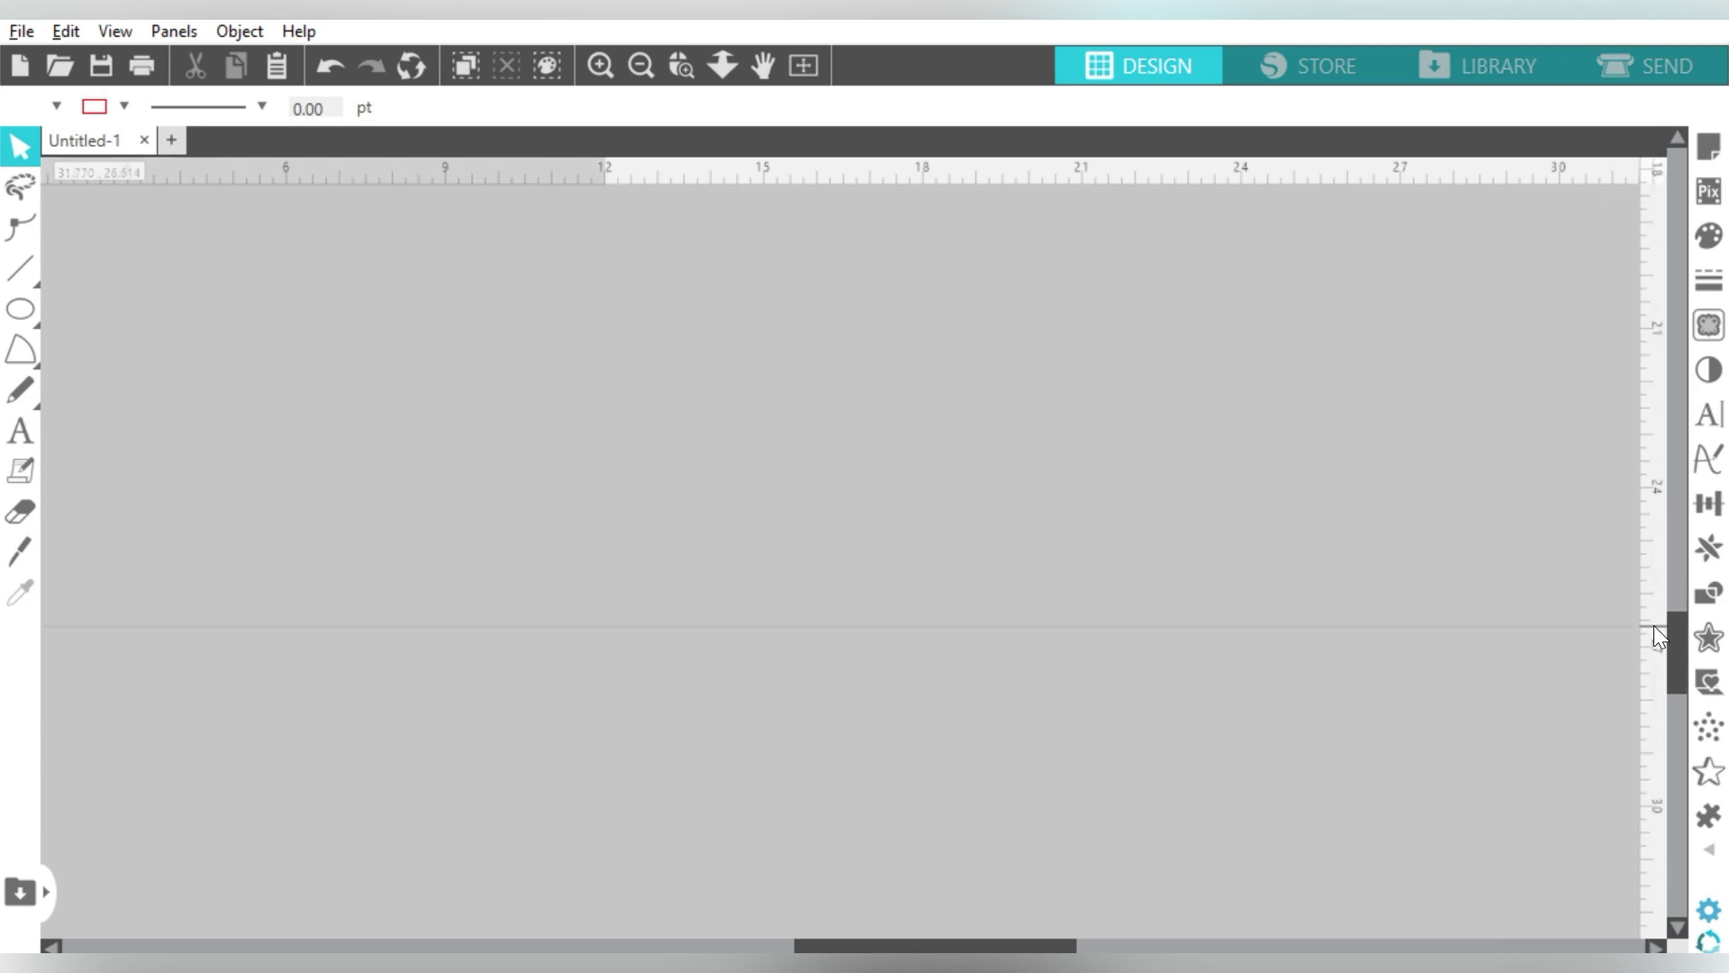
key(ctrl+1)
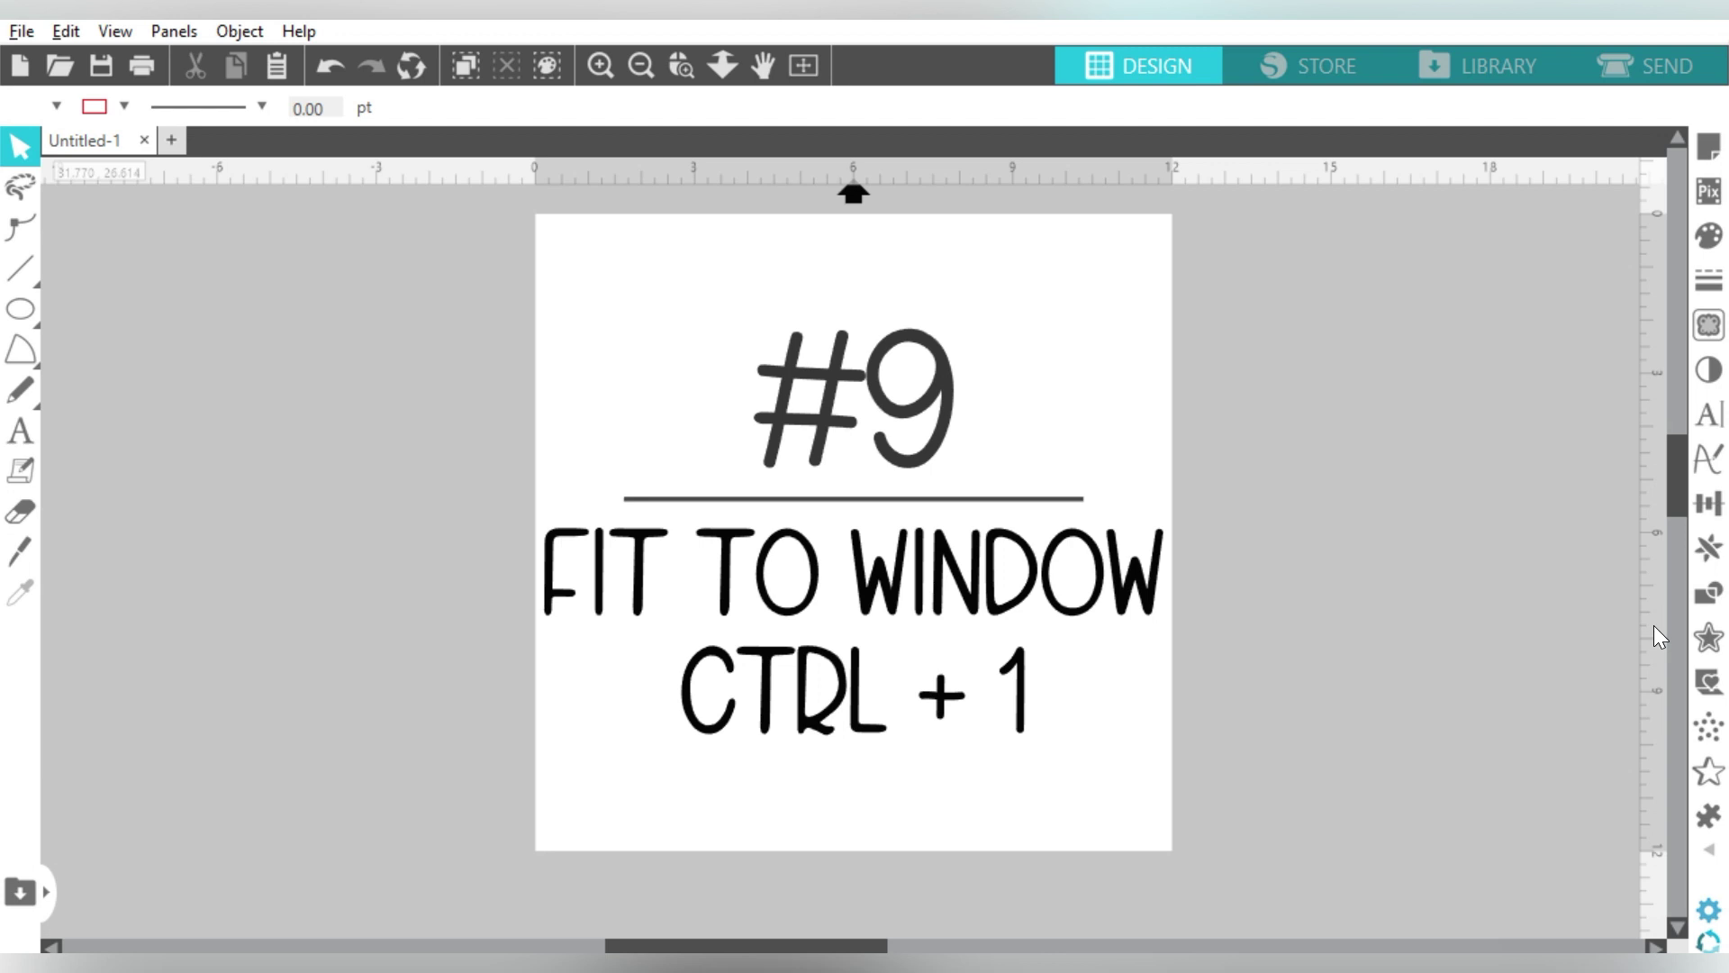
key(ctrl+1)
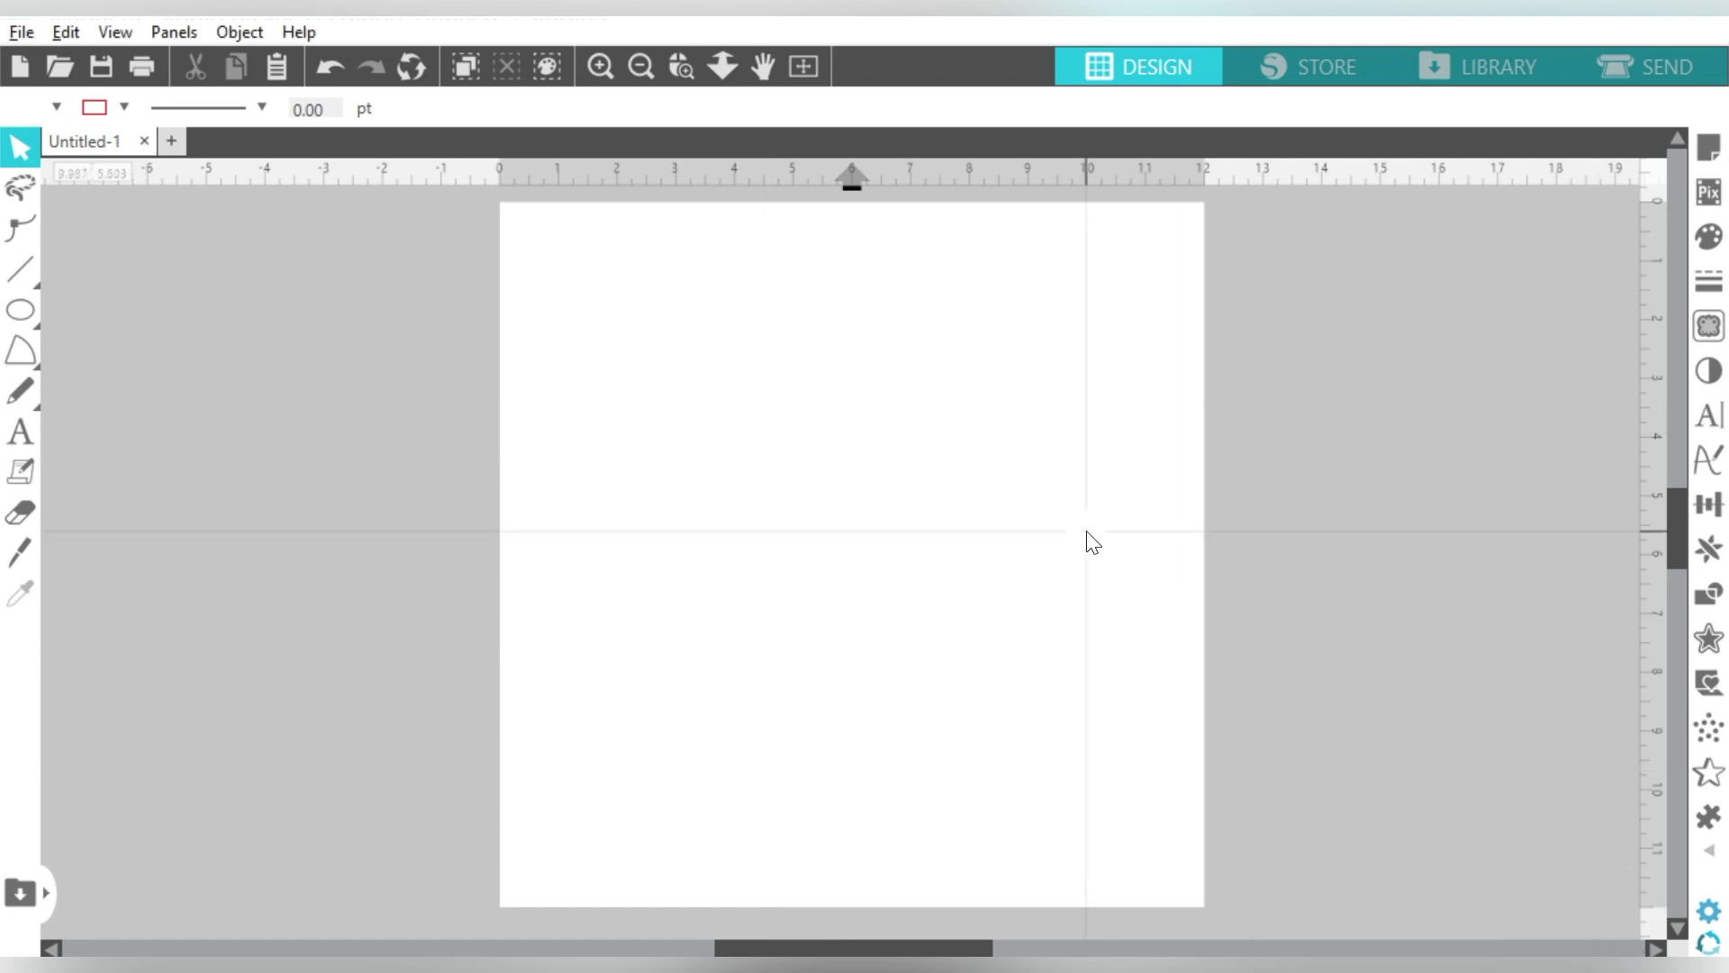
Place the text objects 'text' and 'hello' on the page, one below the other.
key(t)
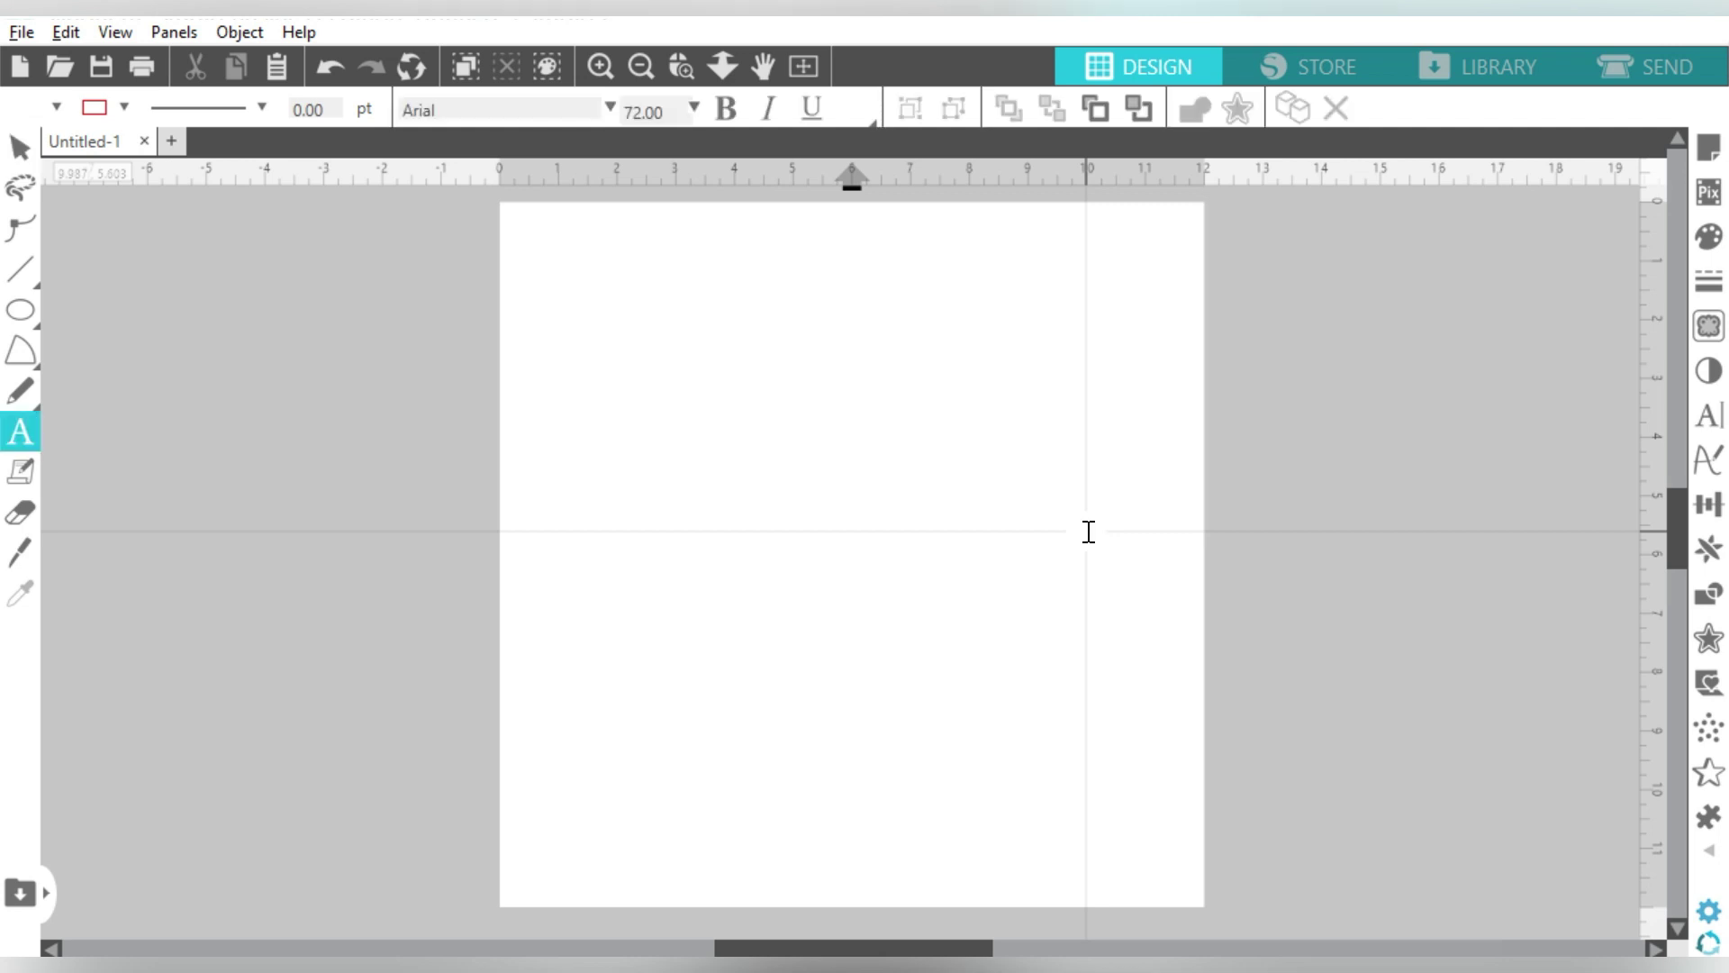
click(702, 433)
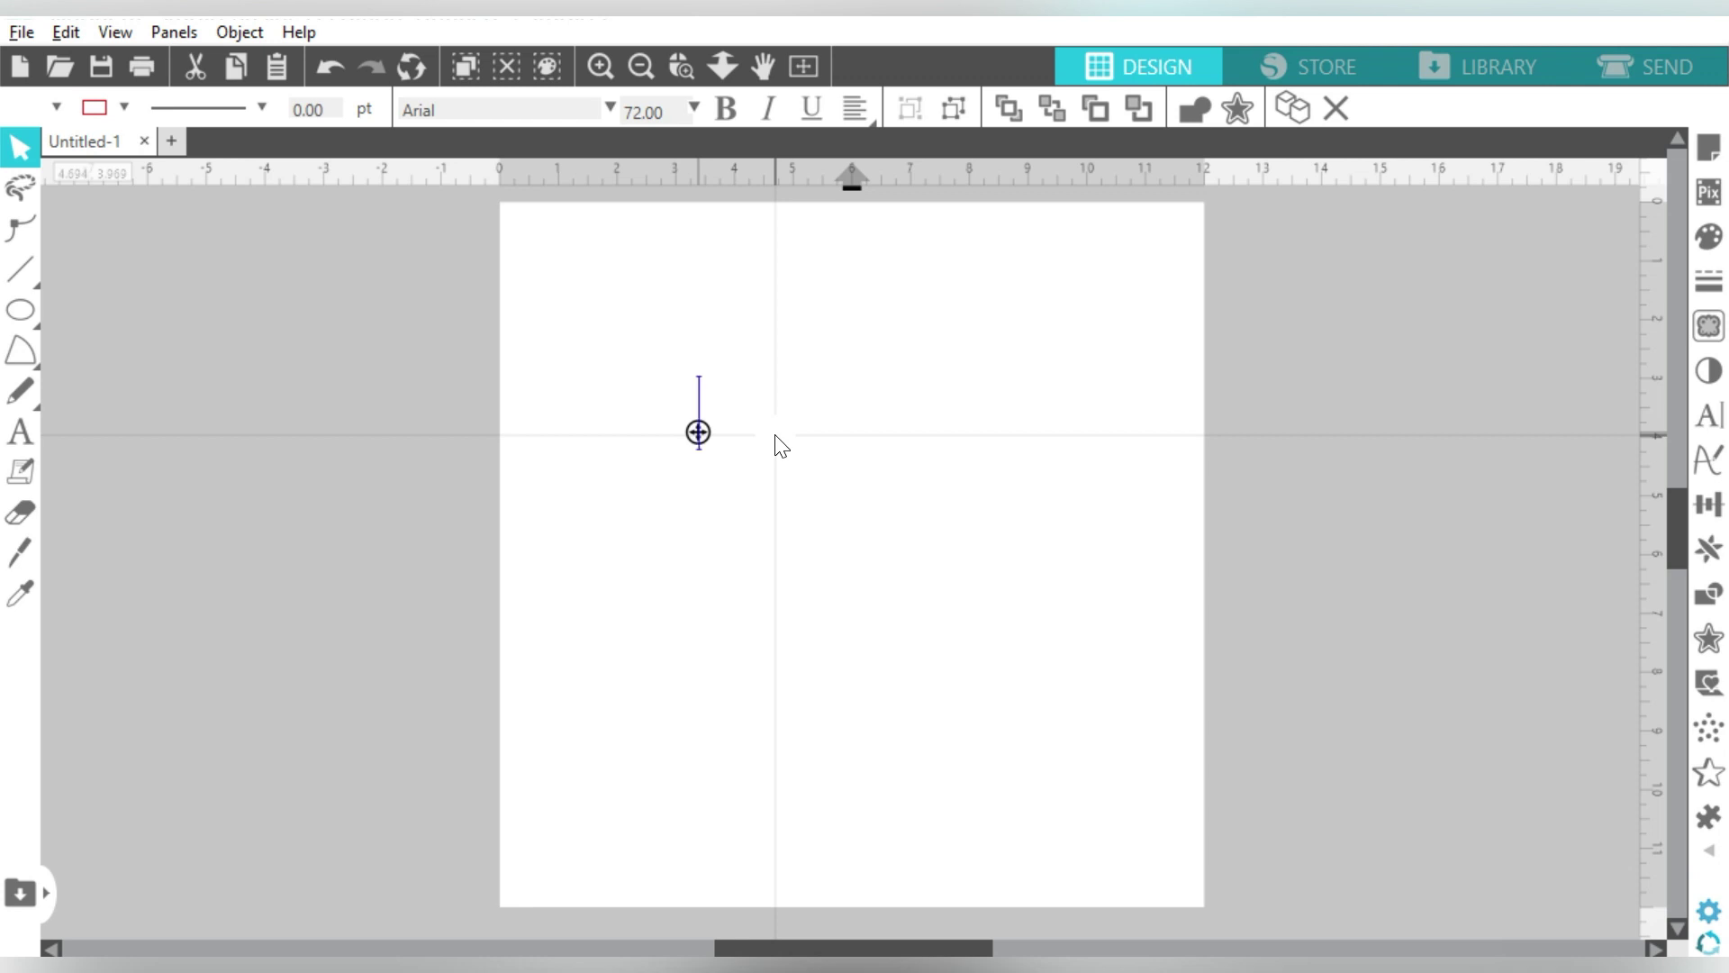
text(text)
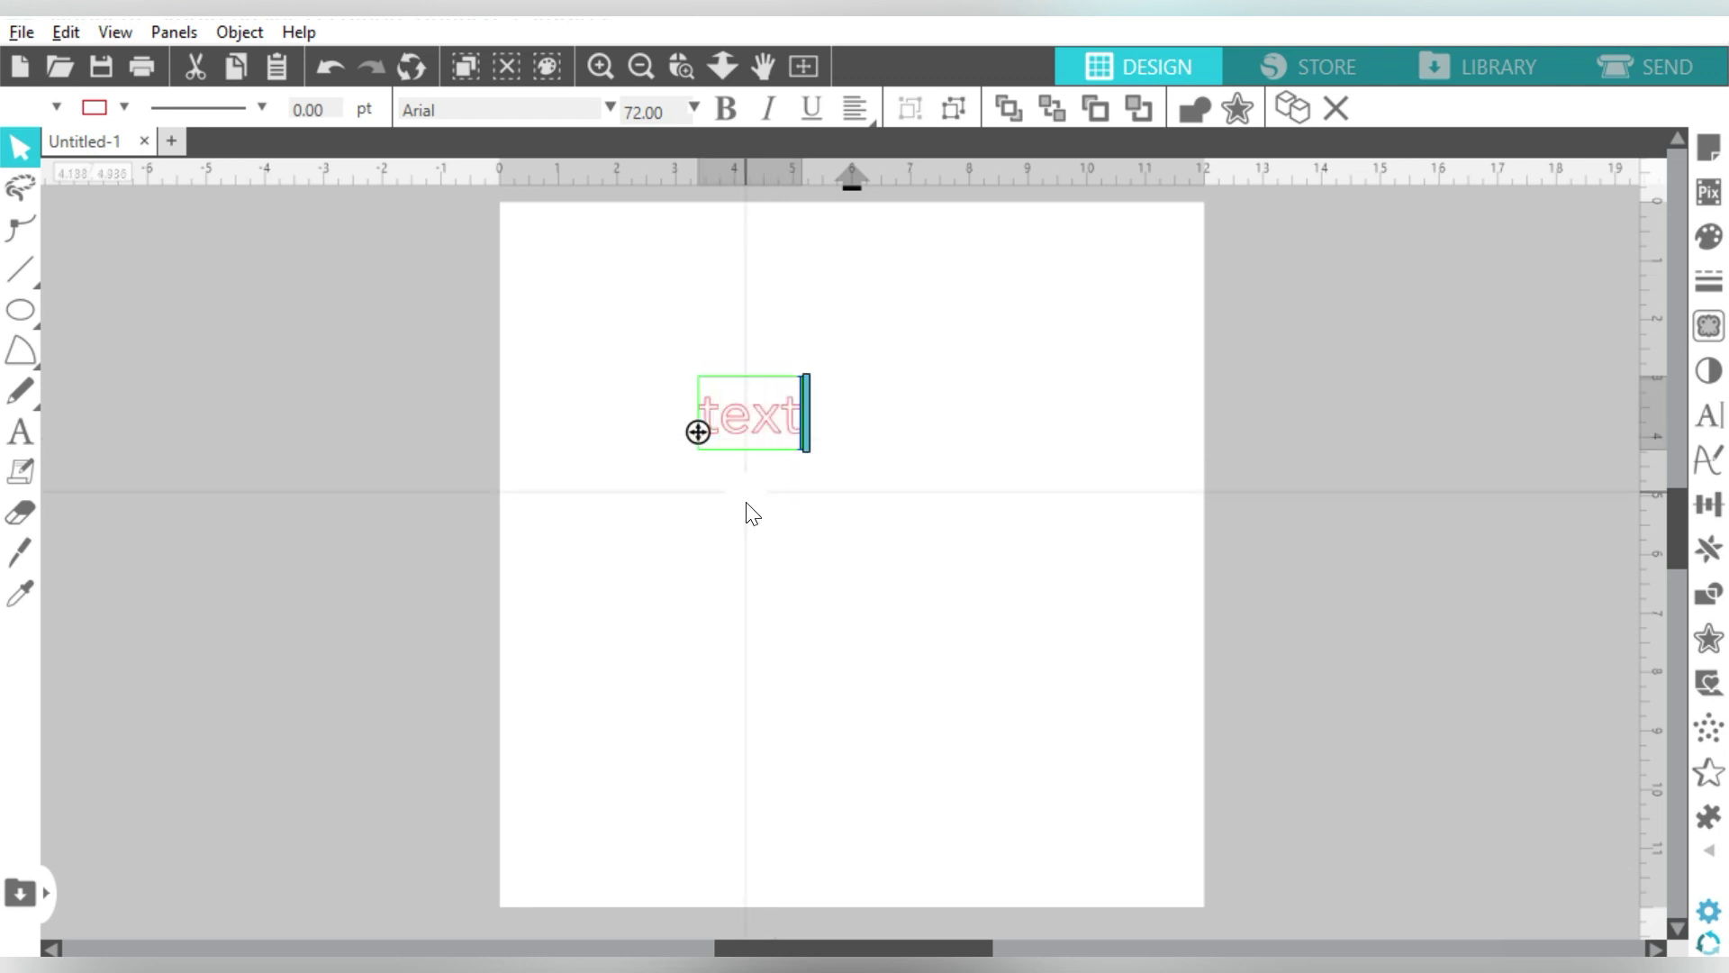
click(749, 514)
key(t)
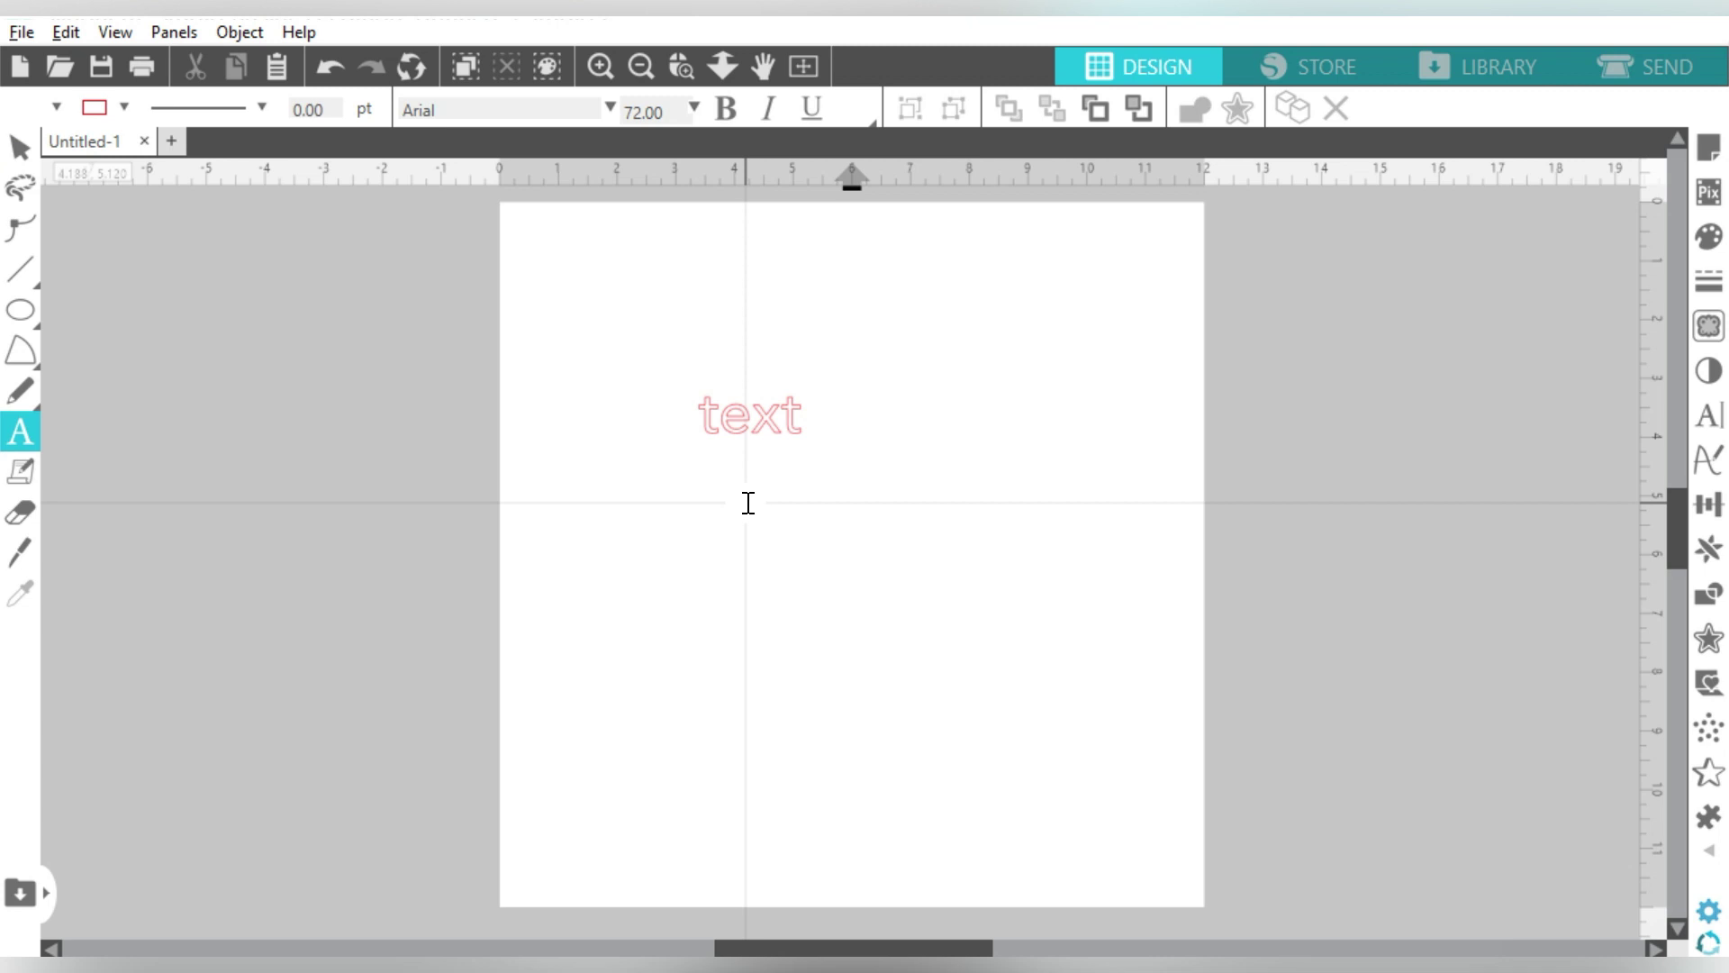
click(749, 502)
text(hello)
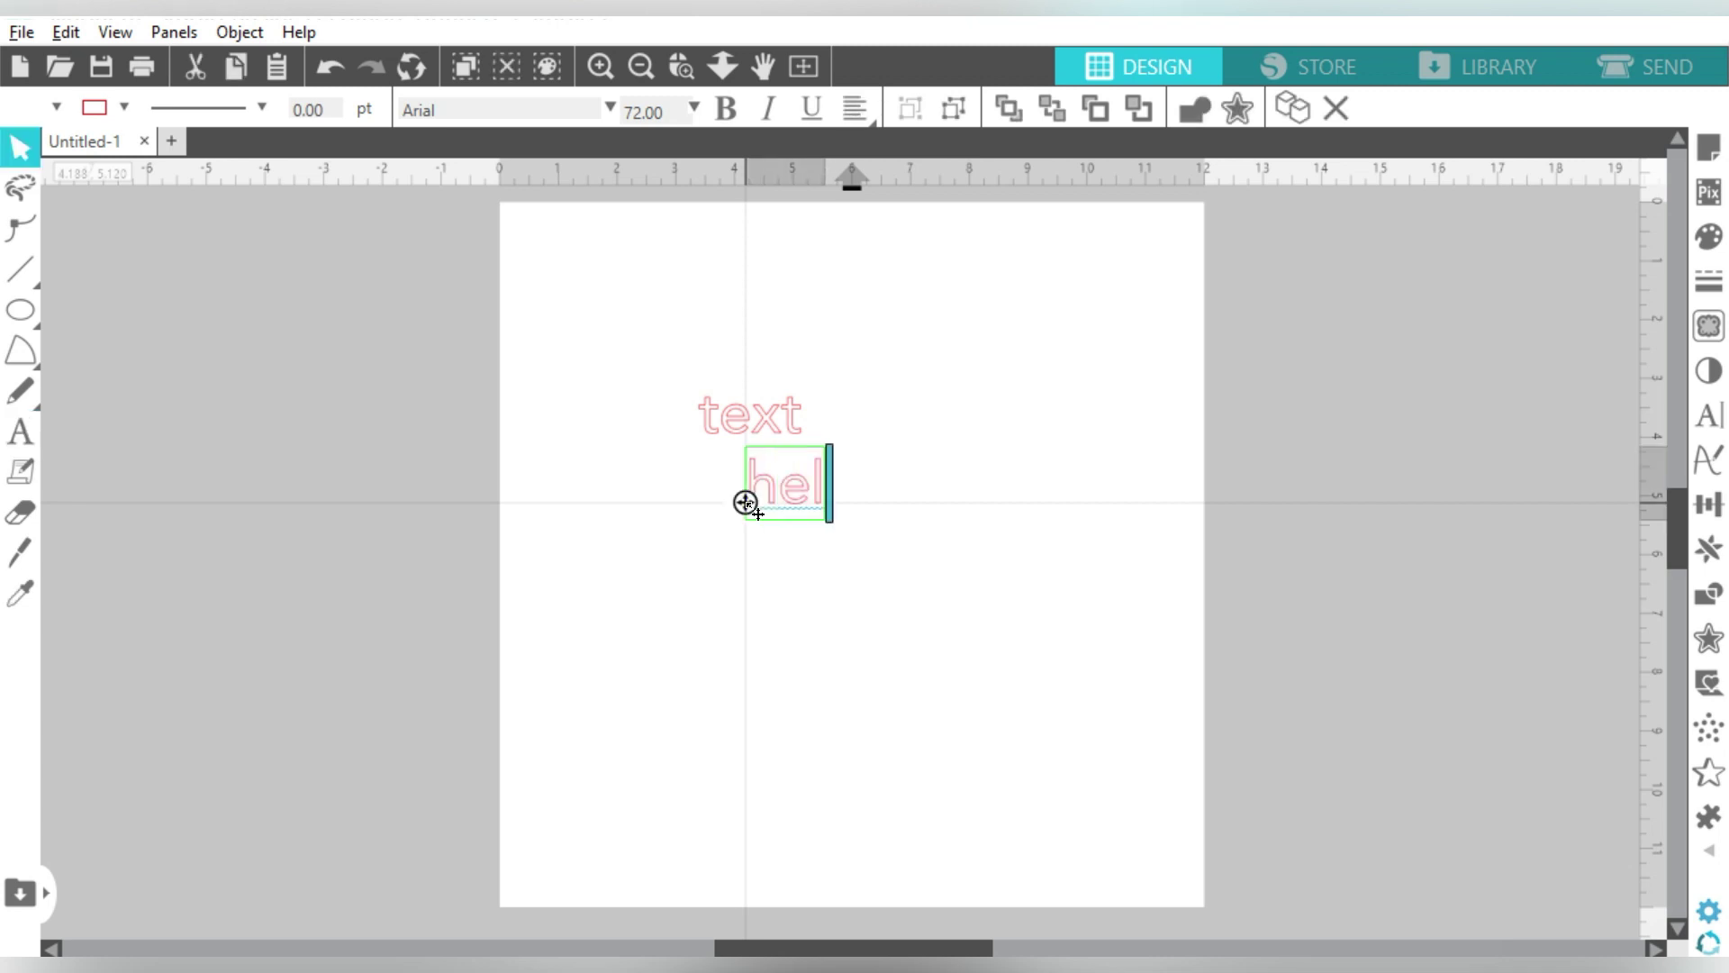
click(804, 620)
Add the text objects 'howdy' and 'goodbye' below hello.
key(t)
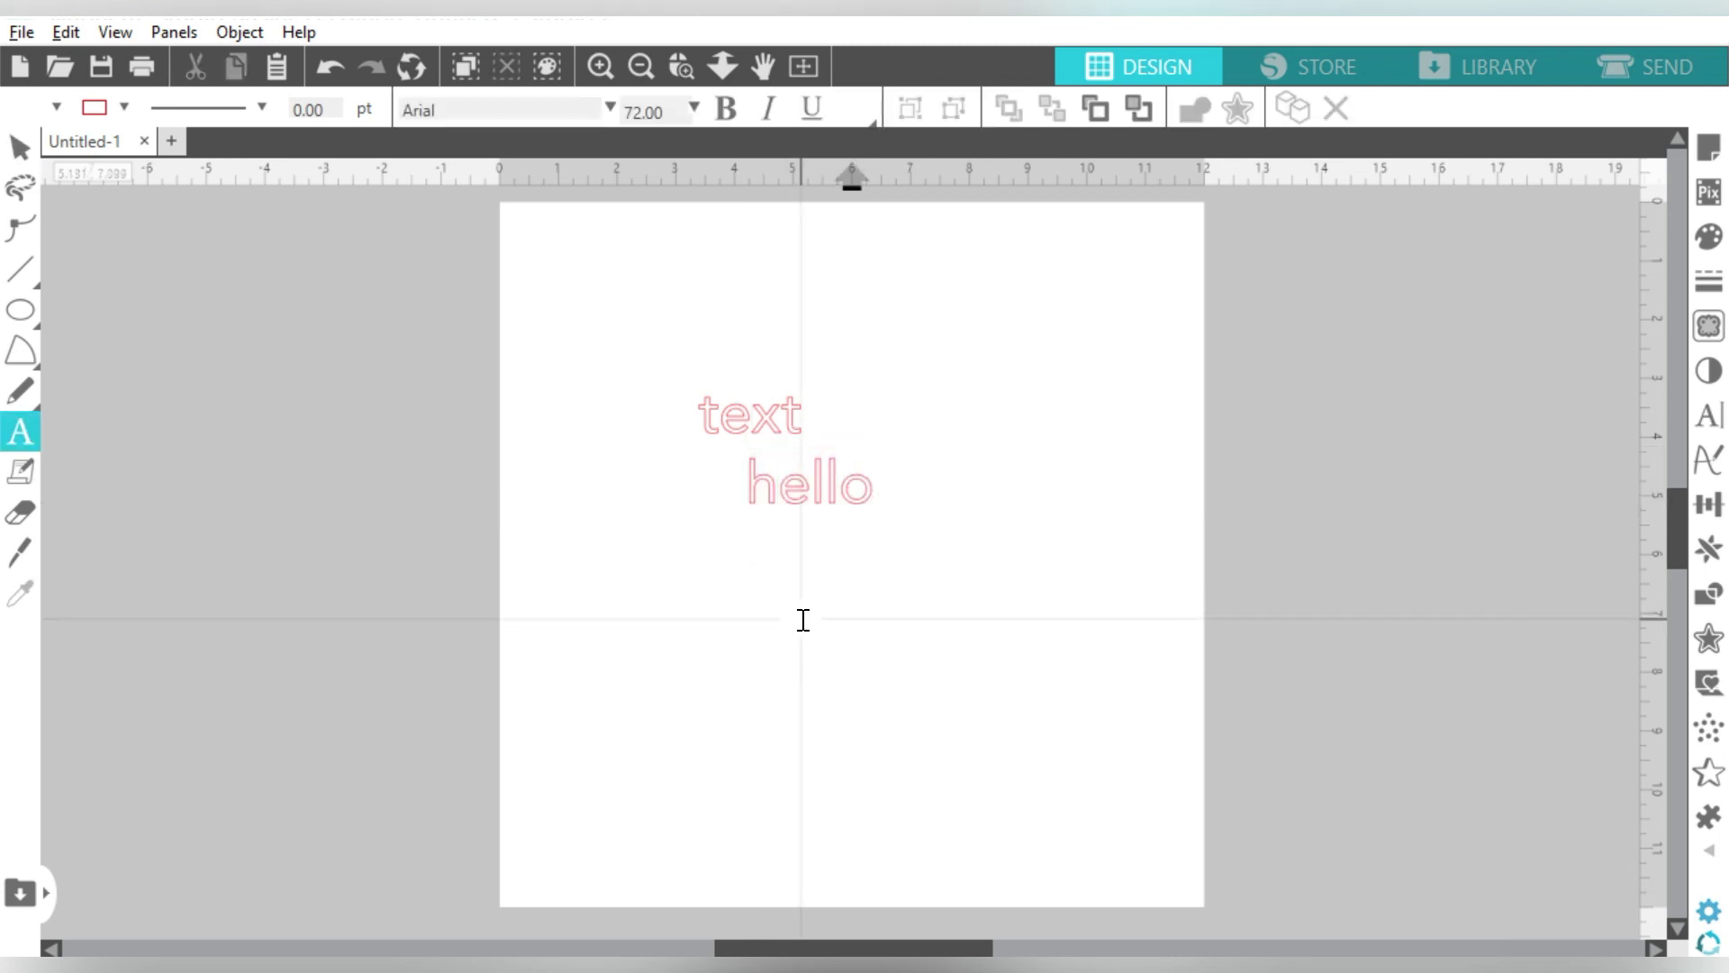
click(803, 620)
text(howdy)
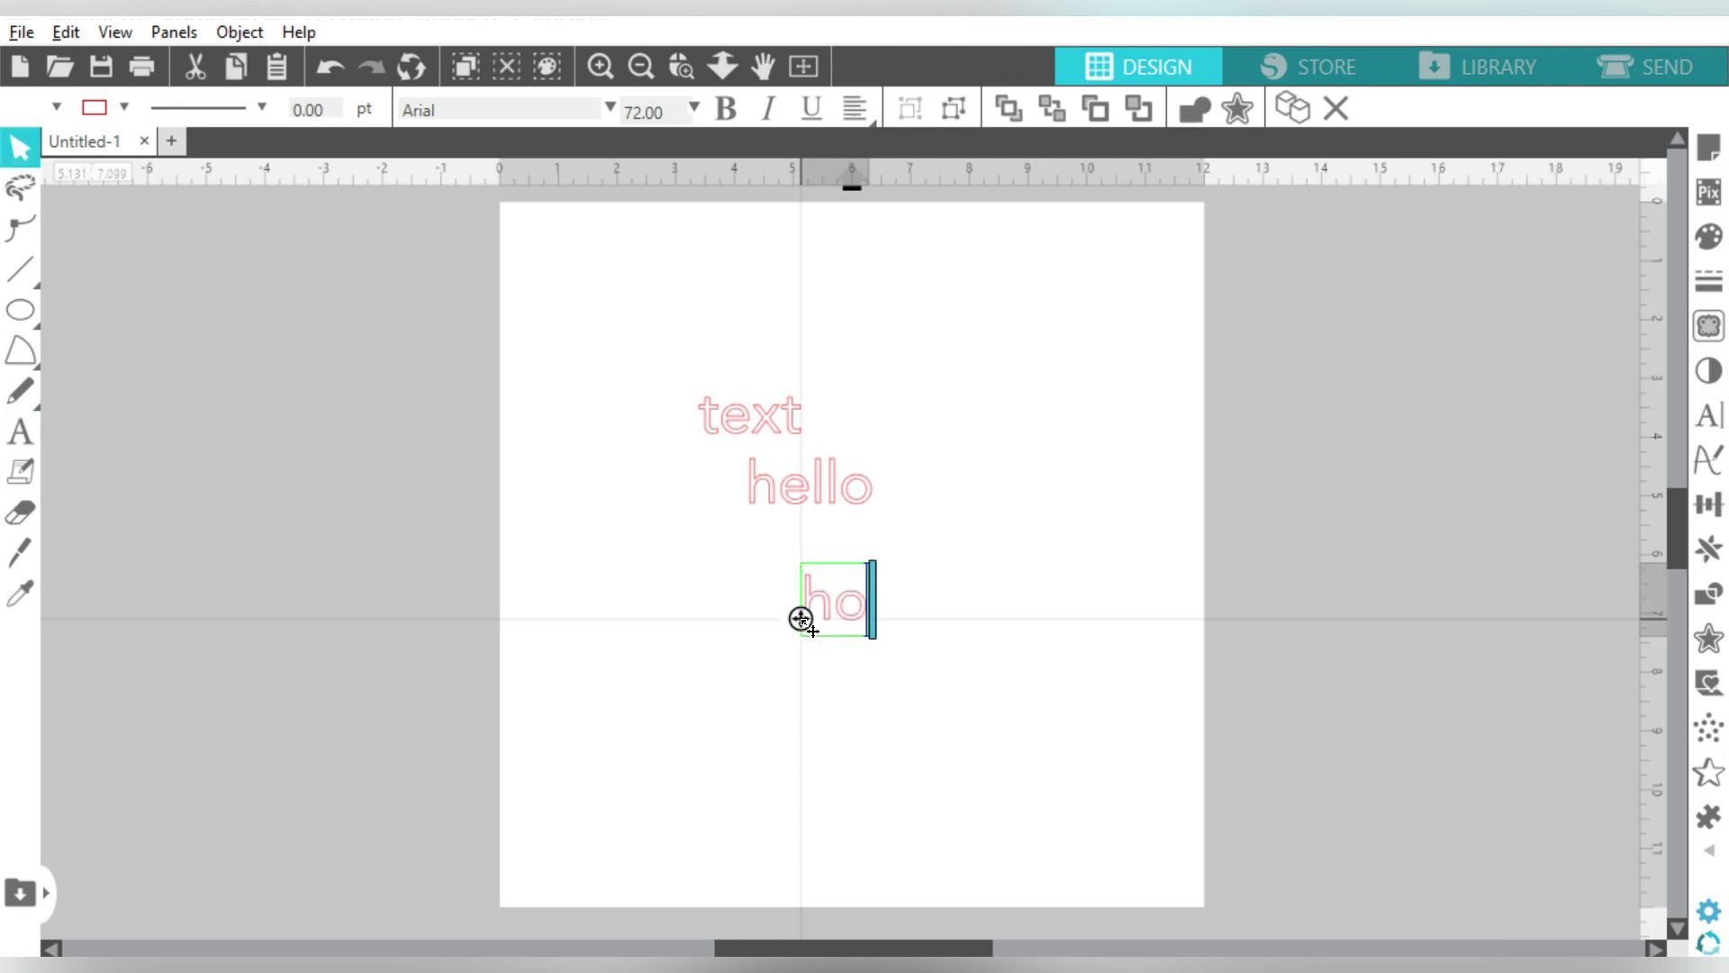
click(812, 700)
key(t)
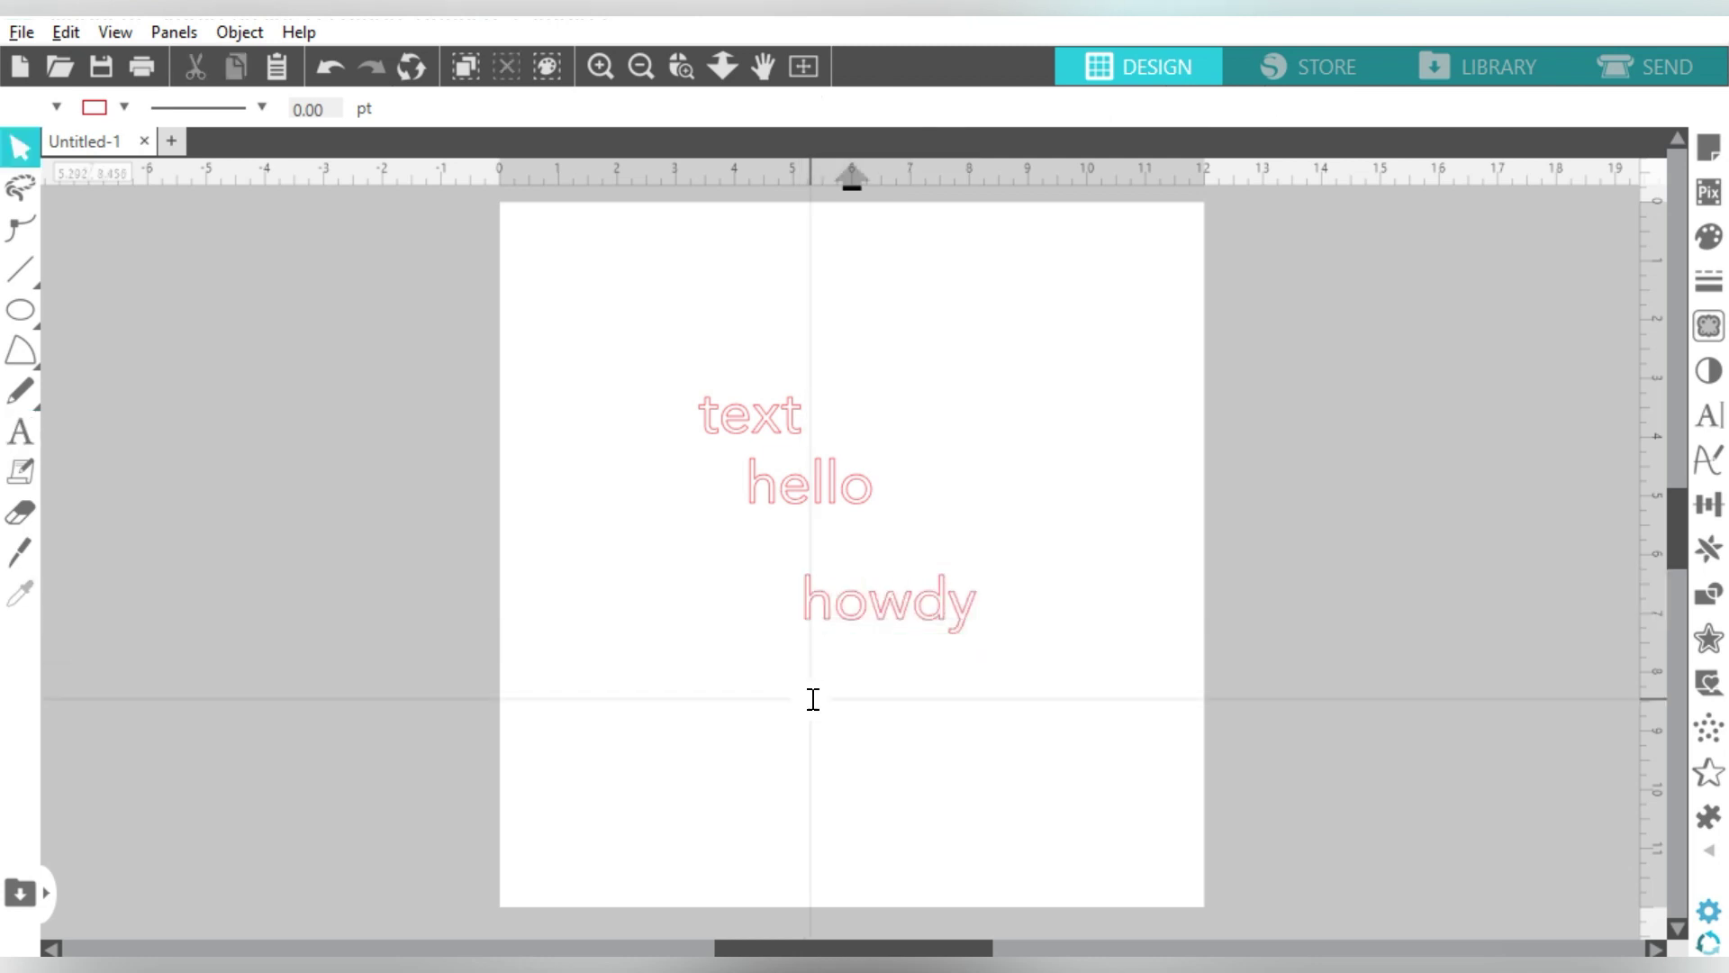
click(813, 699)
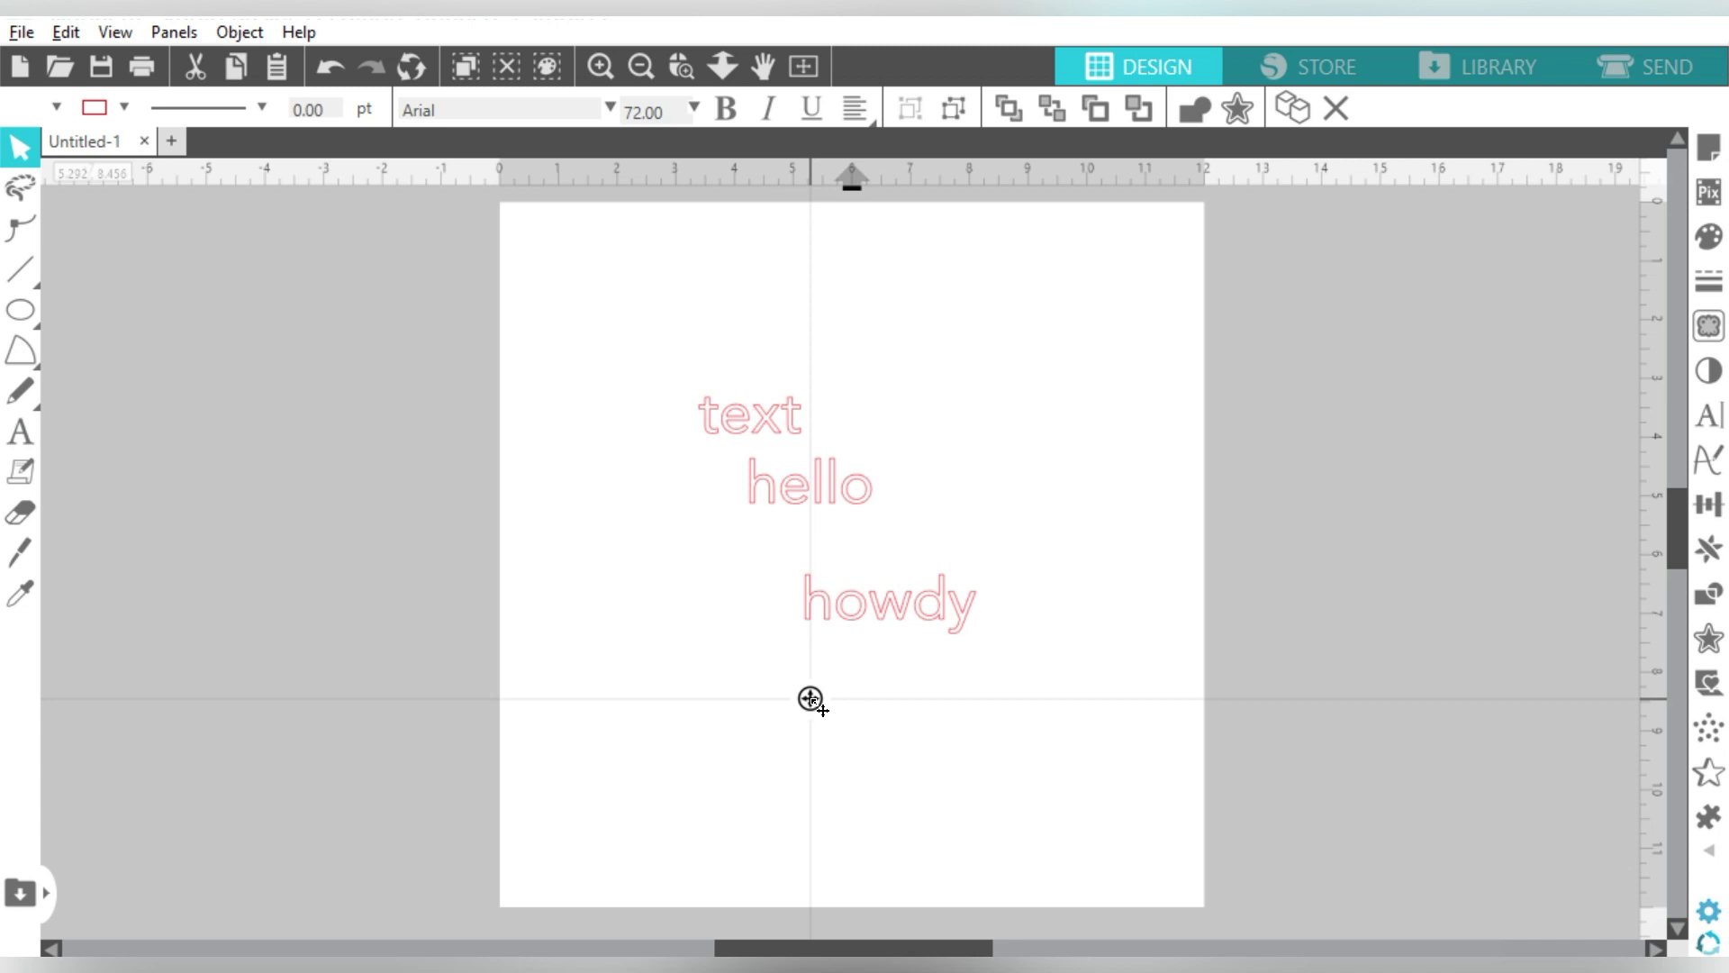
text(goodbye)
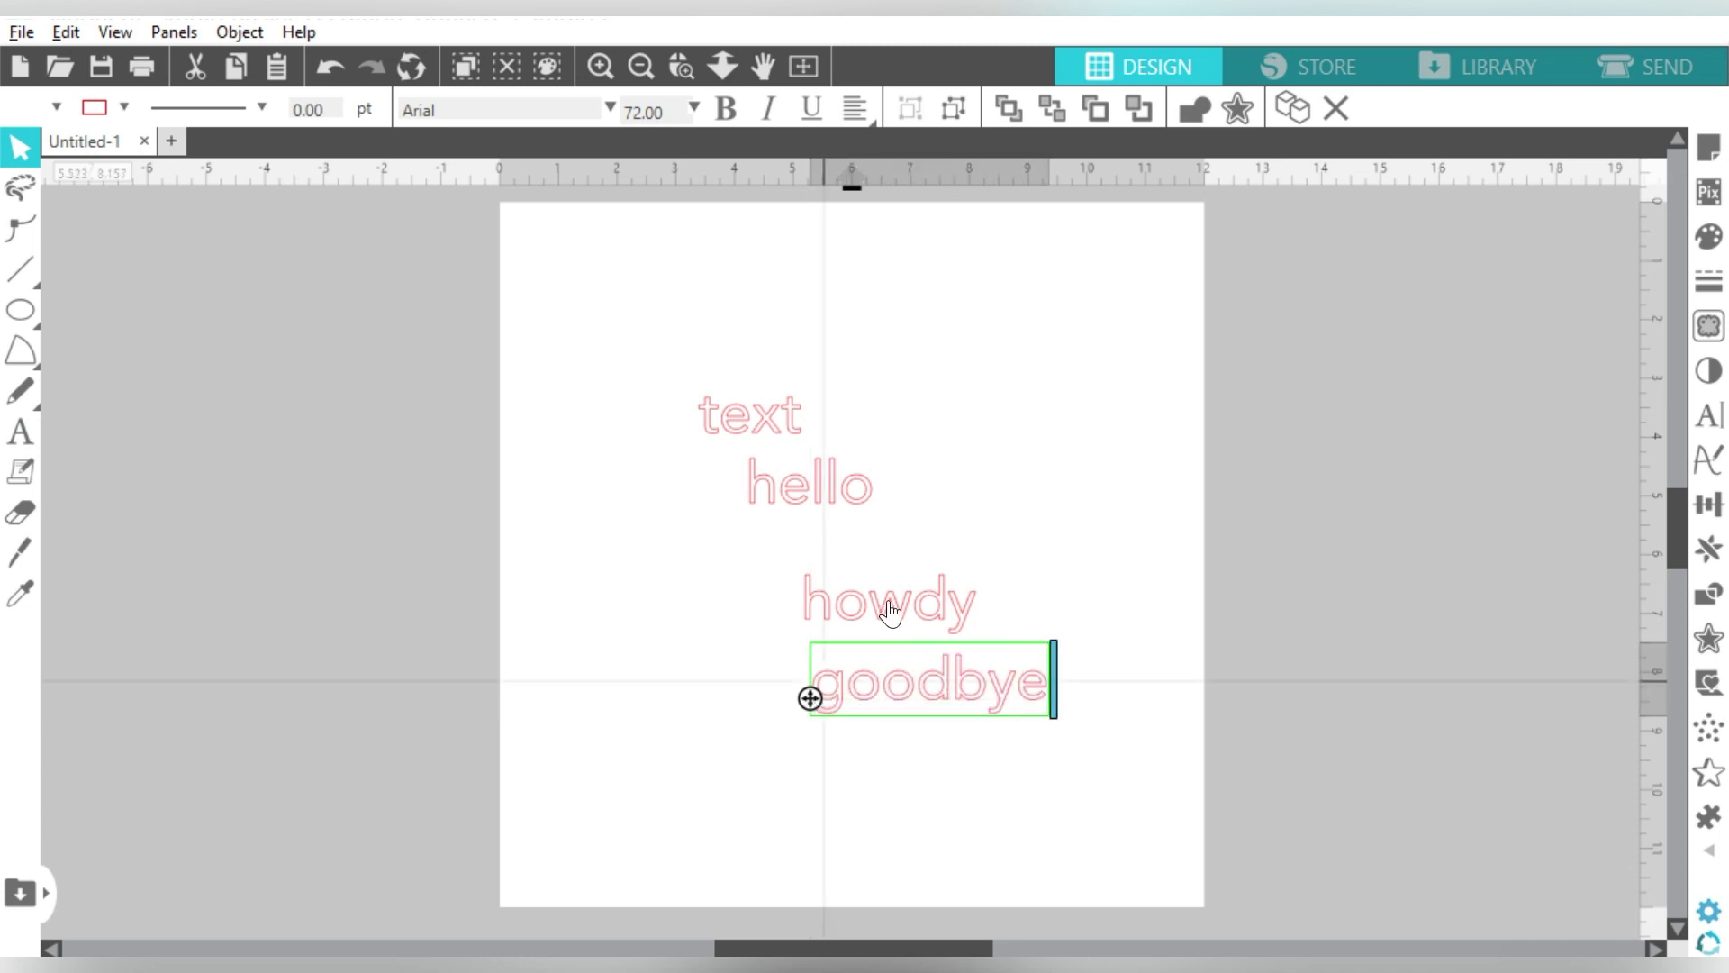
click(987, 522)
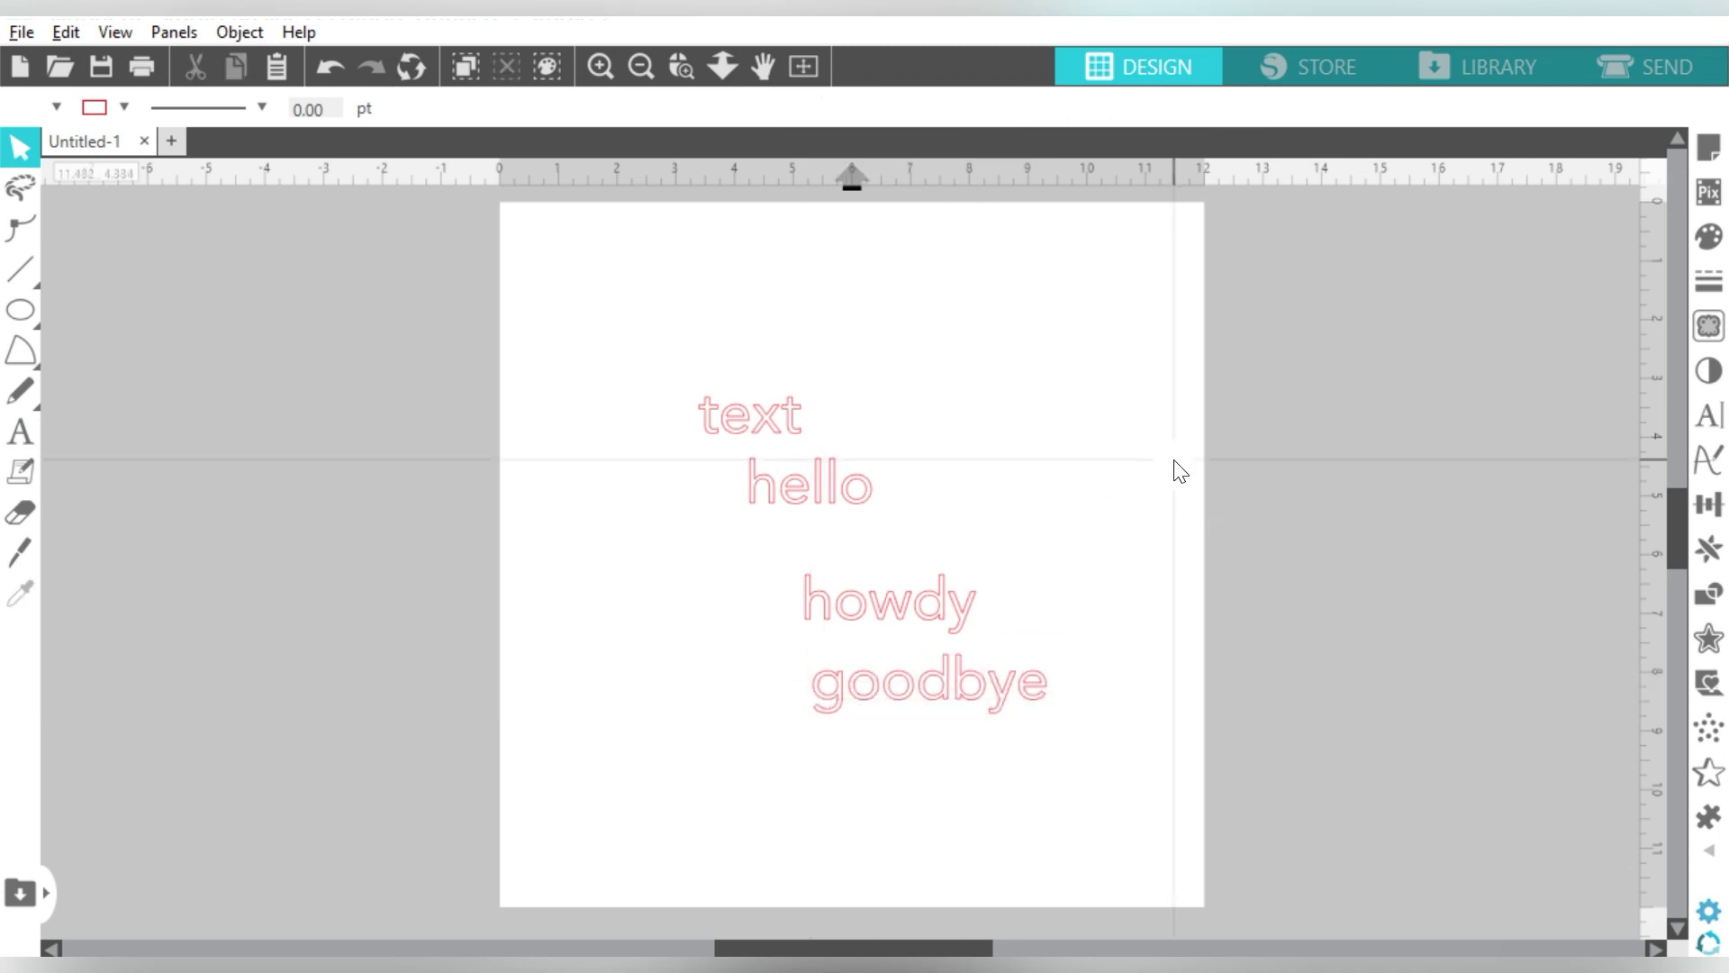